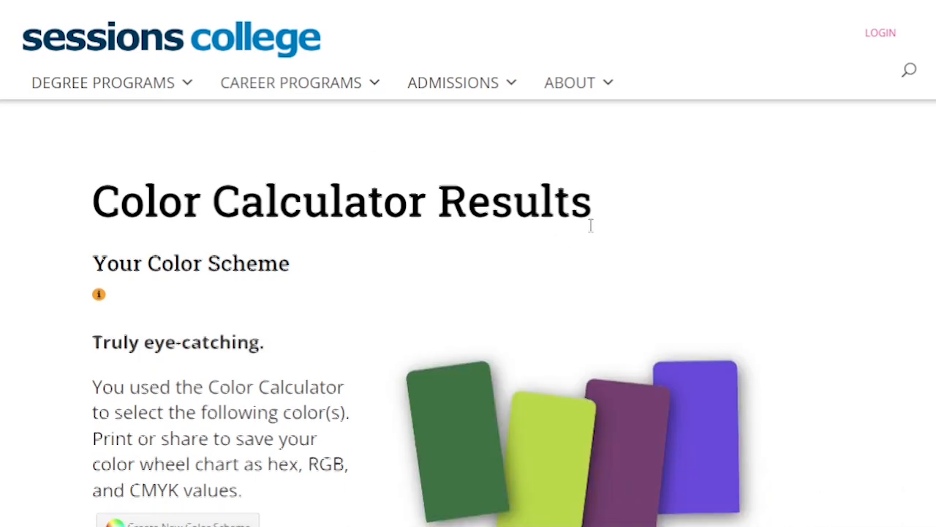
Review the color scheme's swatches with their HEX, RGB and CMYK values.
scroll(468, 292, down, 5)
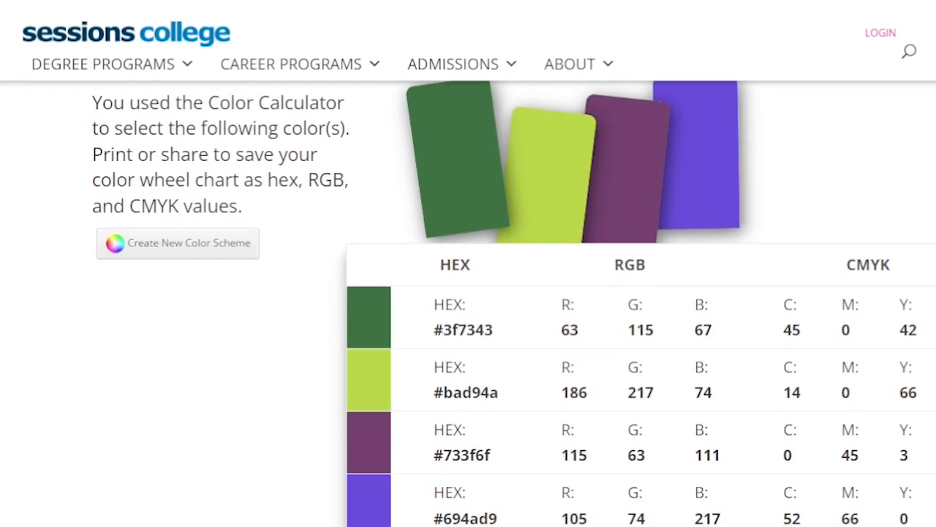
scroll(929, 417, down, 2)
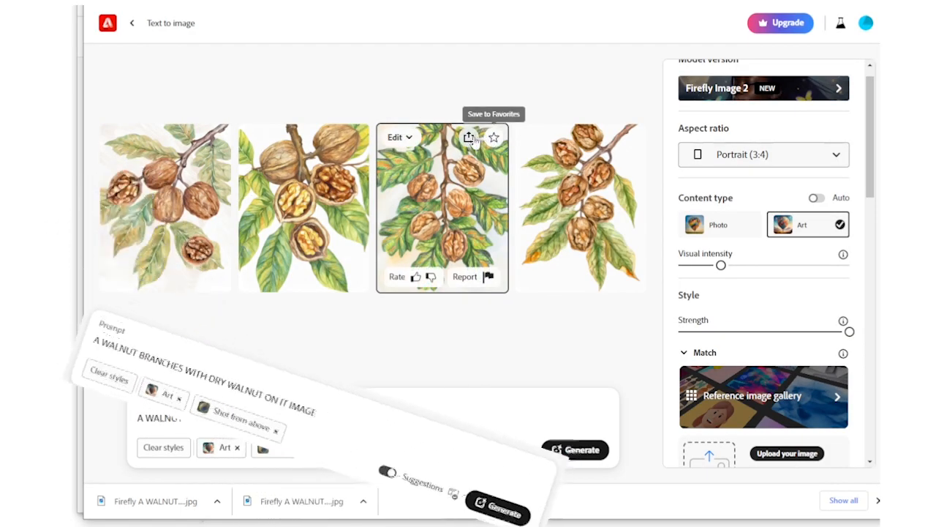
In Adobe Firefly, download the third and fourth generated walnut branch images.
click(471, 138)
click(475, 167)
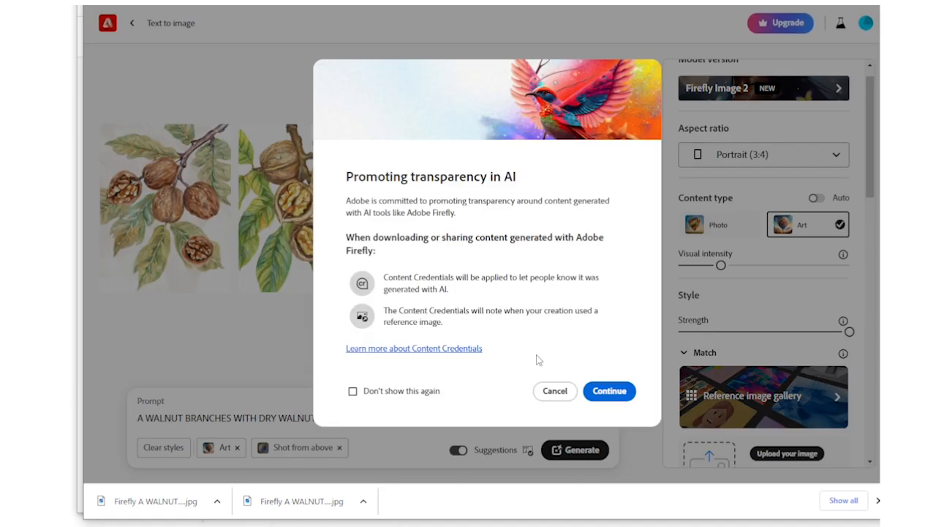
click(604, 390)
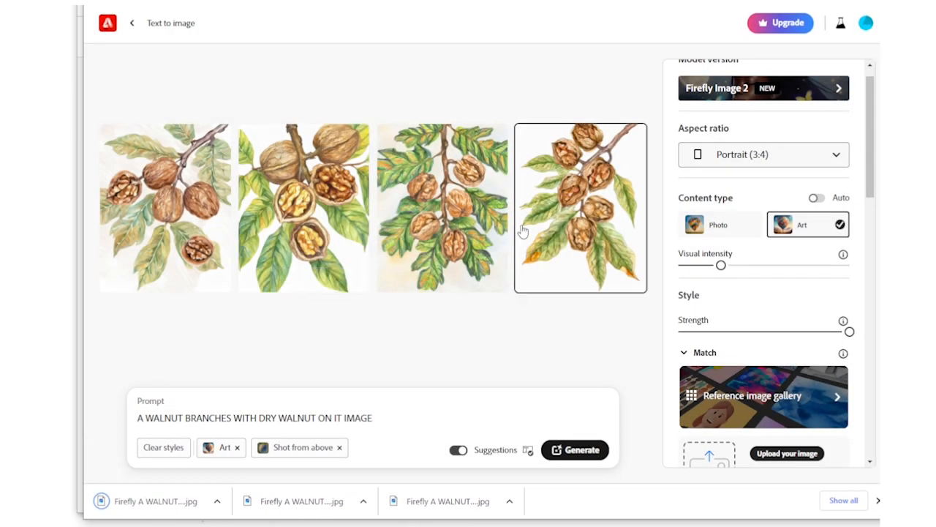
click(606, 136)
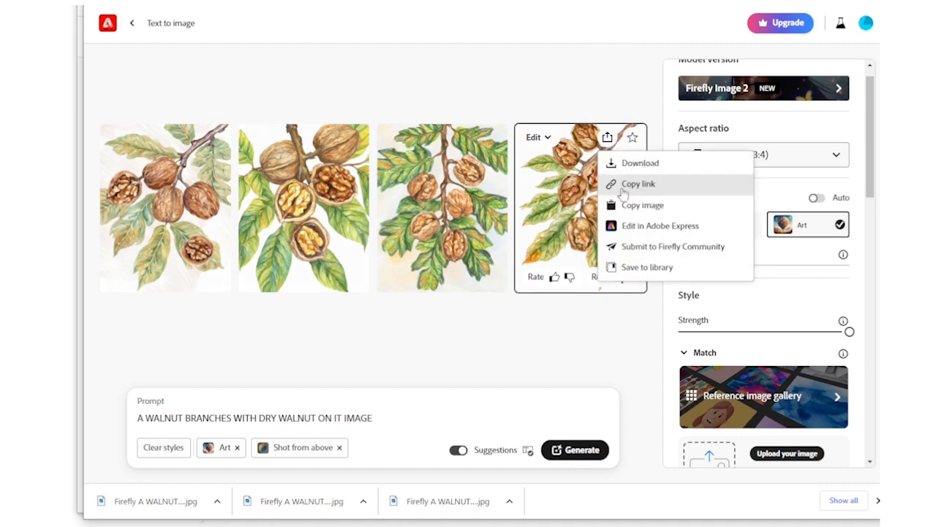
click(630, 163)
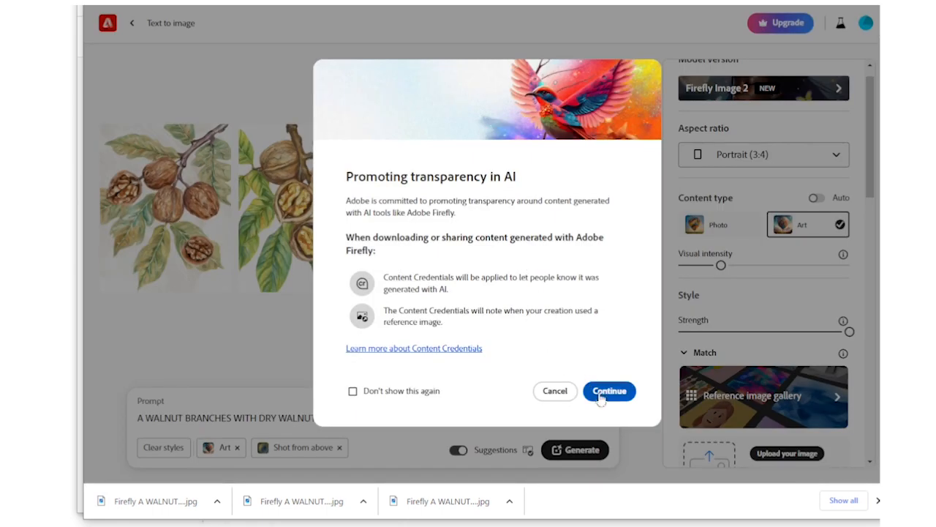
click(608, 389)
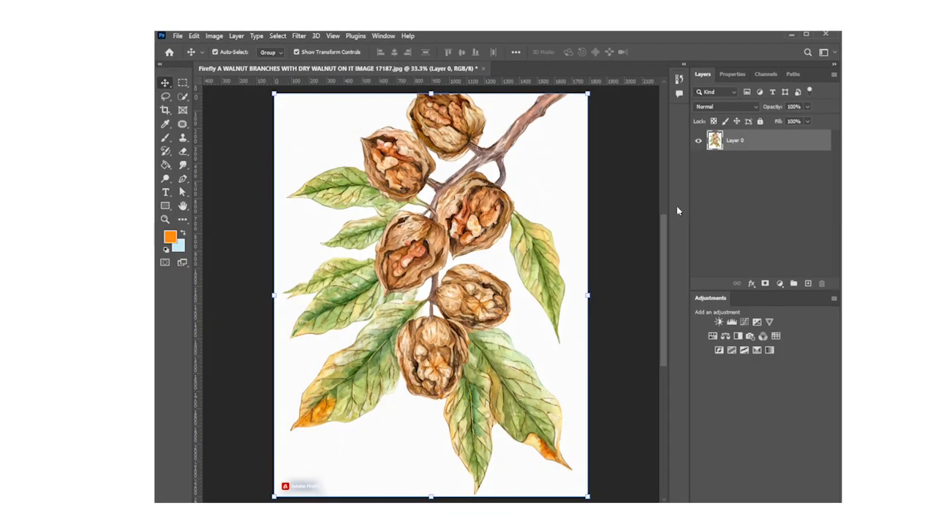
In Photoshop, select the walnut branch as the subject and mask out its white background.
click(278, 36)
click(309, 146)
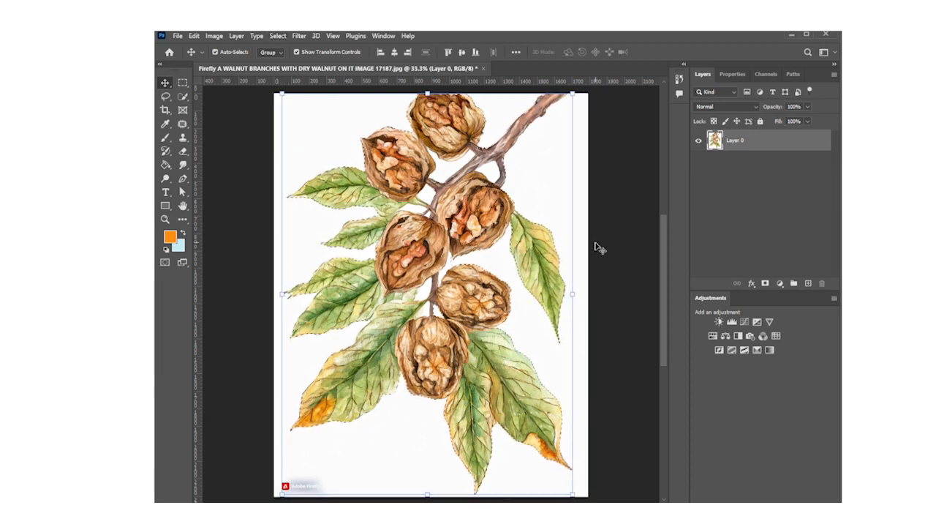
click(765, 283)
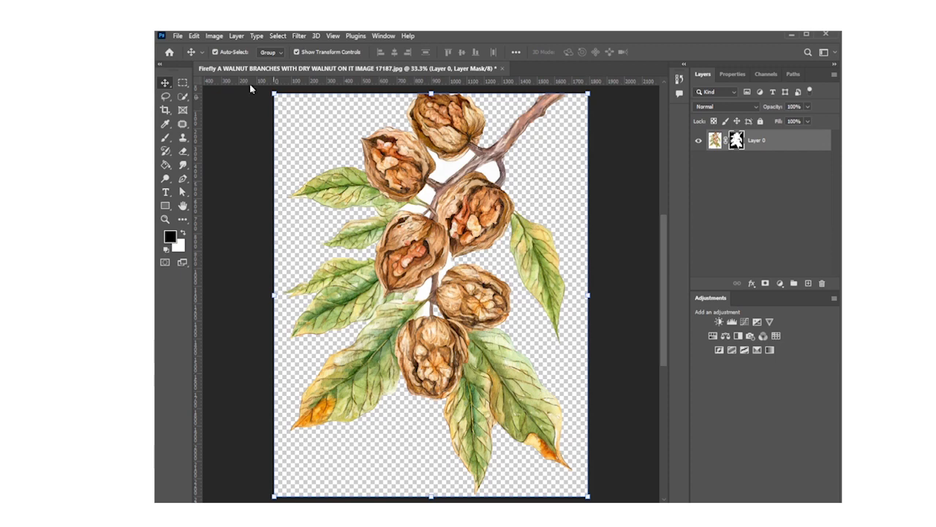
Open the mask in Select and Mask and brush away the white gap below the topmost walnut.
click(183, 96)
click(520, 52)
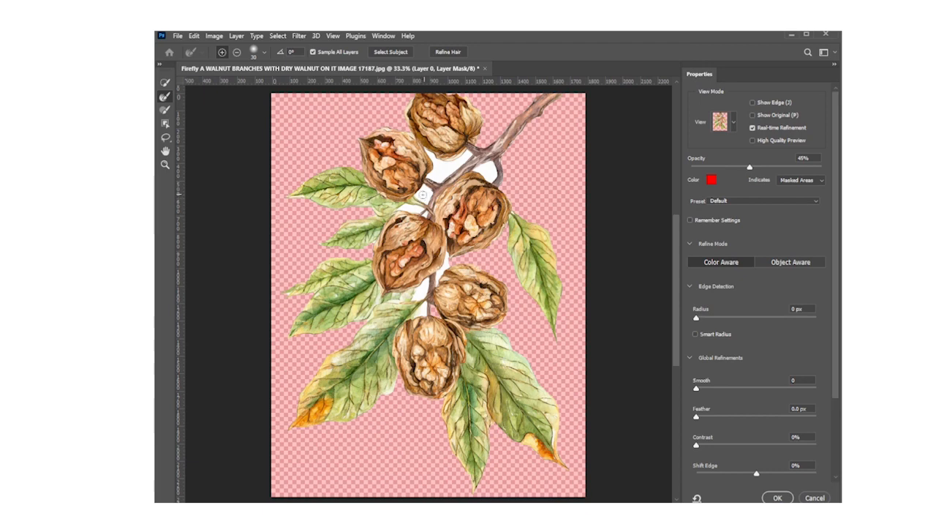
click(443, 54)
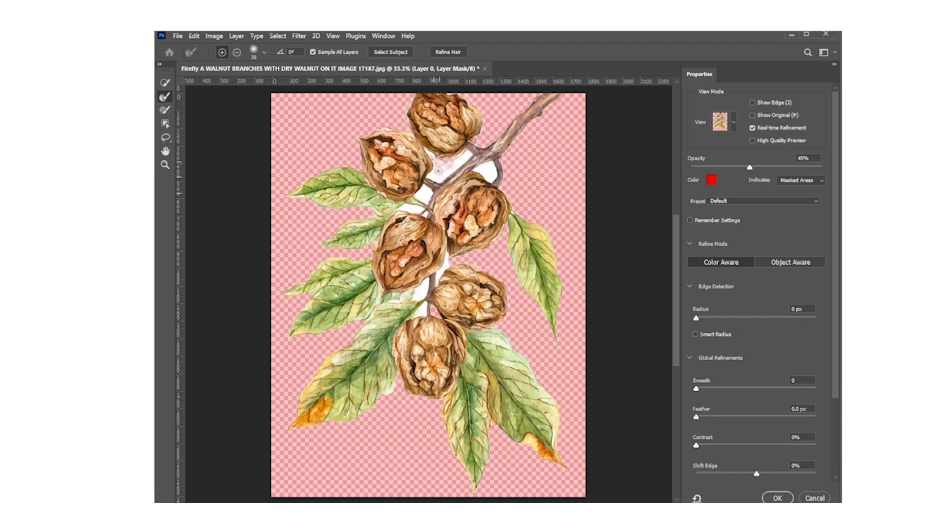
click(465, 156)
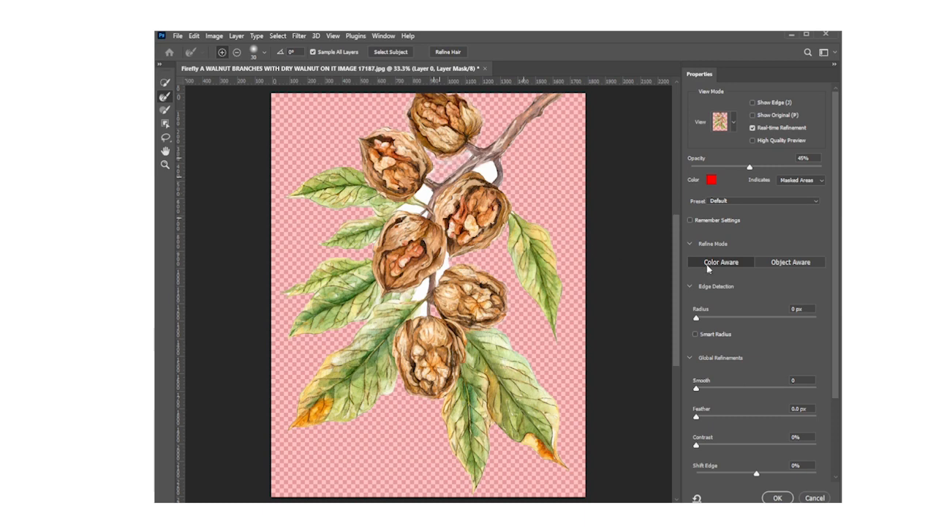
Set the refine mode to Object Aware and brush away the remaining white gaps between the walnuts and stems.
click(791, 262)
click(462, 216)
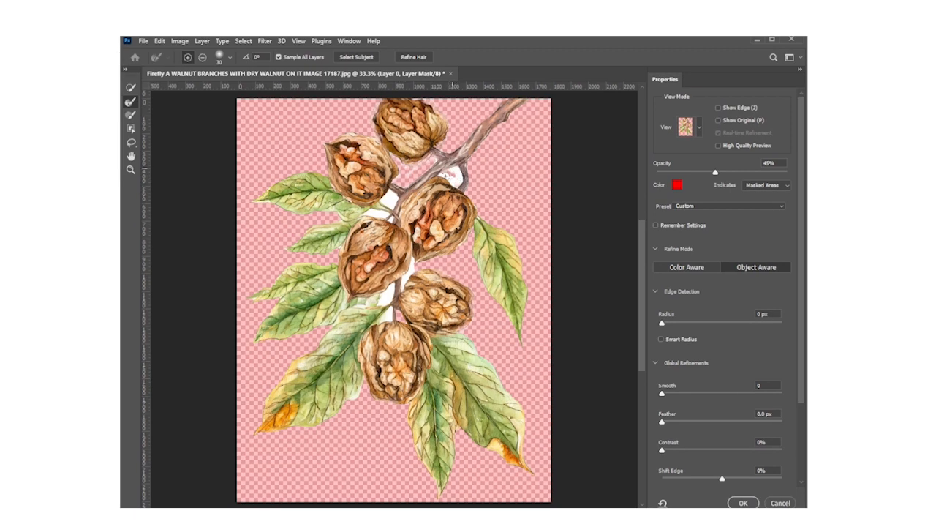
drag(454, 176, 459, 184)
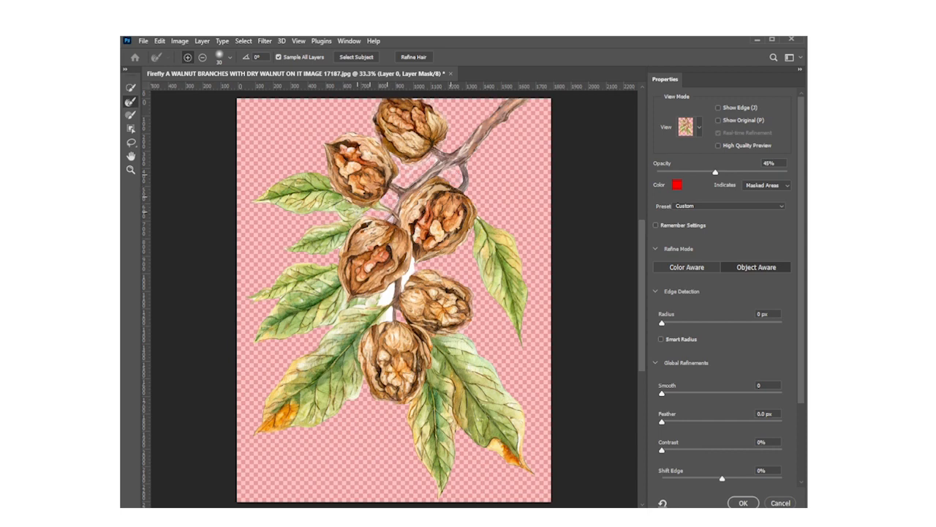
mouse_move(404, 265)
mouse_down()
mouse_move(408, 281)
mouse_move(397, 287)
mouse_up()
drag(395, 307, 381, 293)
drag(386, 296, 382, 314)
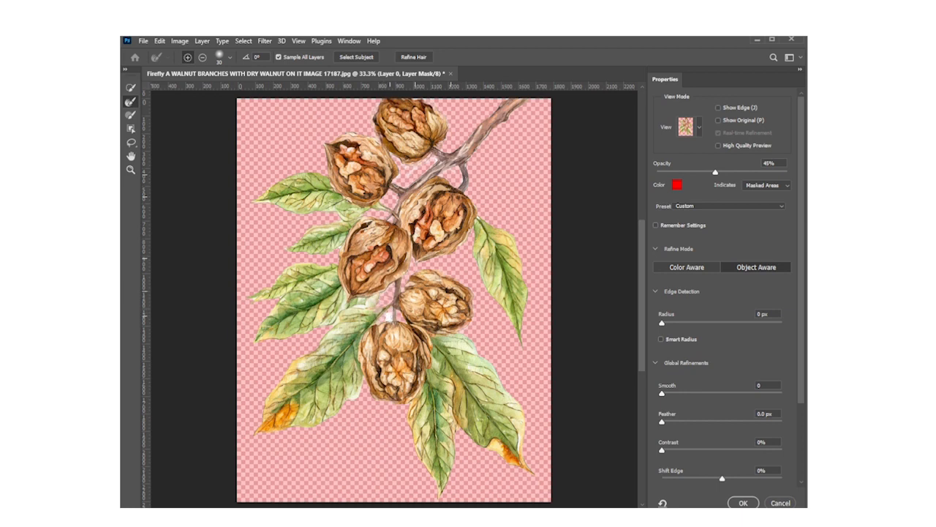
Set the refine mode to Color Aware, shift the mask edge inward and output the cut-out to a new layer.
click(687, 267)
click(429, 223)
drag(740, 481, 684, 477)
click(743, 503)
Scale the cut-out walnut branch down so it fits inside the canvas with a margin, and export the image.
key(ctrl+t)
drag(526, 303, 498, 303)
drag(363, 280, 382, 272)
click(640, 57)
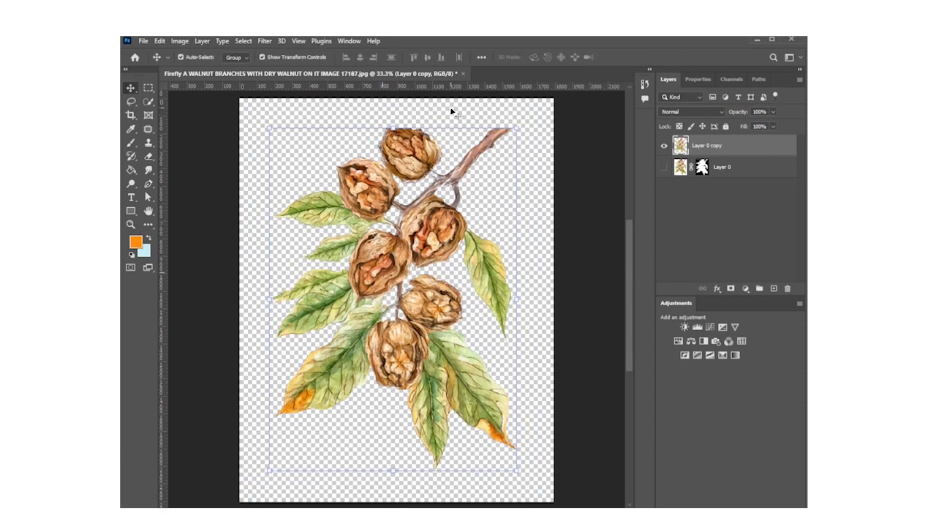
click(144, 40)
click(322, 218)
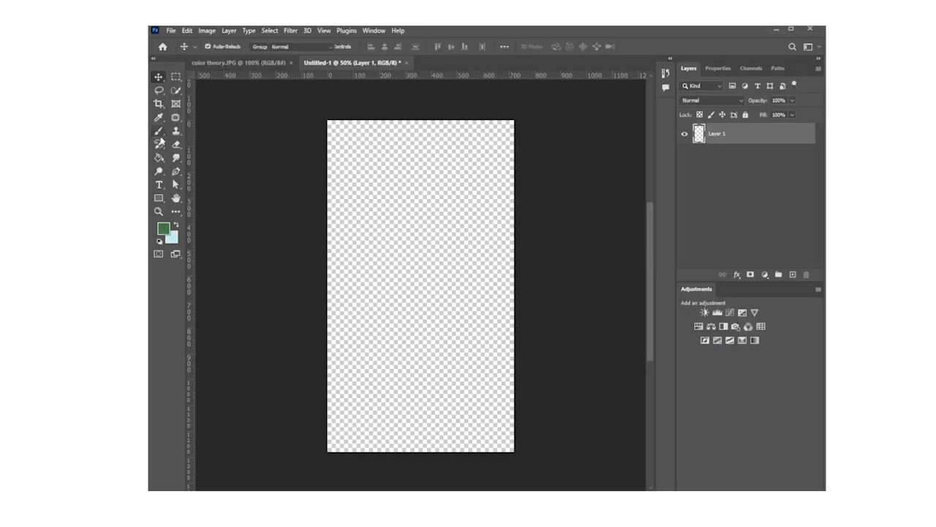
Paint the lower part of the blank portrait canvas green with a textured brush enlarged to 600 px.
mouse_move(359, 280)
mouse_down()
mouse_move(387, 294)
mouse_move(350, 293)
mouse_move(393, 313)
mouse_move(446, 316)
mouse_move(498, 362)
mouse_move(436, 336)
mouse_move(400, 365)
mouse_move(401, 387)
mouse_move(348, 348)
mouse_move(382, 348)
mouse_up()
key(bracketright)
key(bracketright)
key(bracketright)
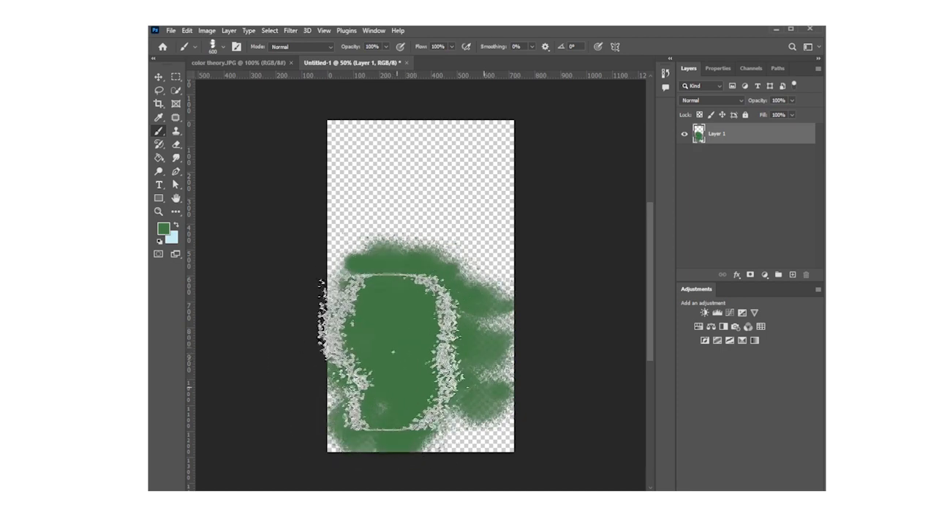
mouse_move(403, 414)
mouse_down()
mouse_move(380, 417)
mouse_move(463, 397)
mouse_move(482, 410)
mouse_up()
Fill and soften the green area's edges with the brush opacity lowered to 68% and down to 27%.
key(6)
key(8)
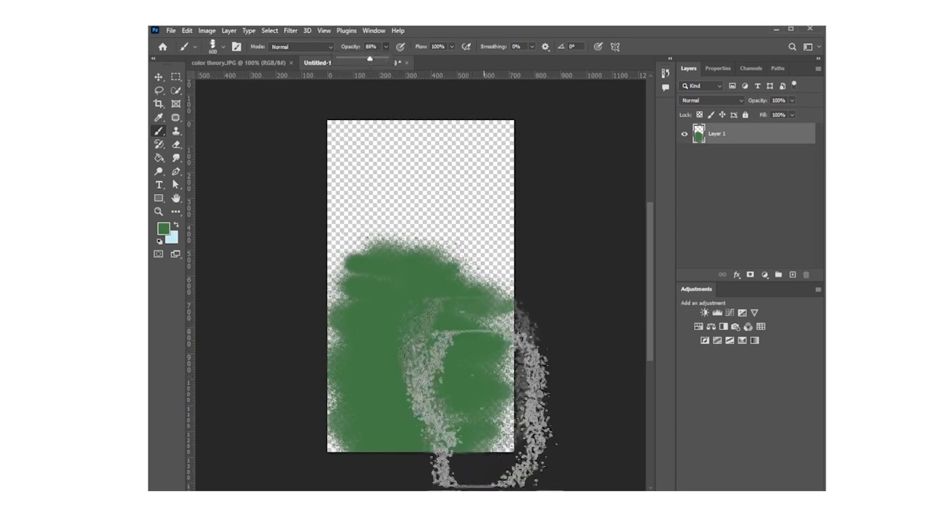
key(2)
key(7)
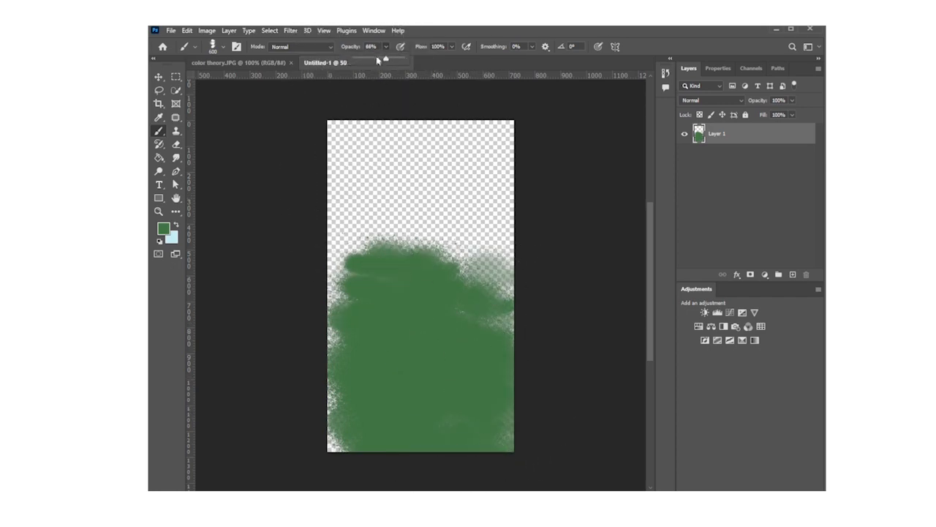
mouse_move(327, 439)
mouse_down()
mouse_move(370, 323)
mouse_move(353, 297)
mouse_move(325, 308)
mouse_move(520, 296)
mouse_move(492, 350)
mouse_up()
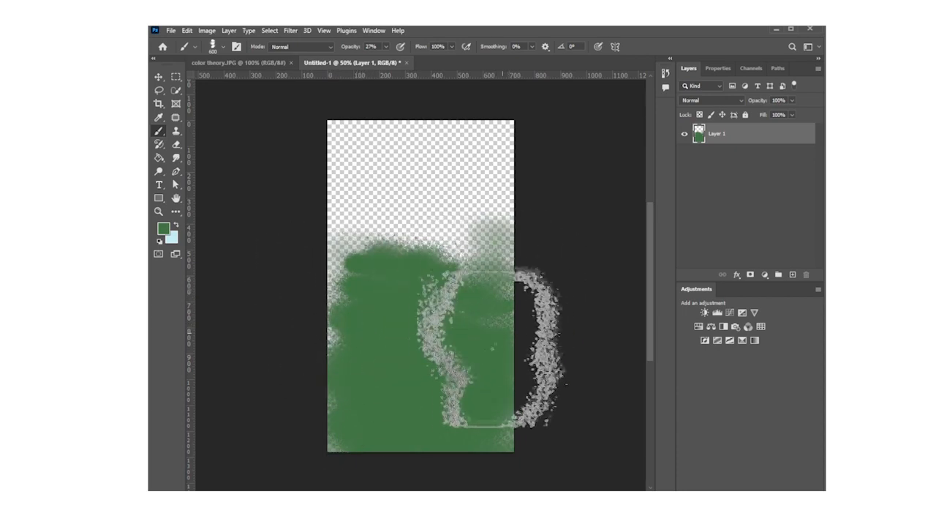
click(223, 46)
drag(275, 210, 274, 182)
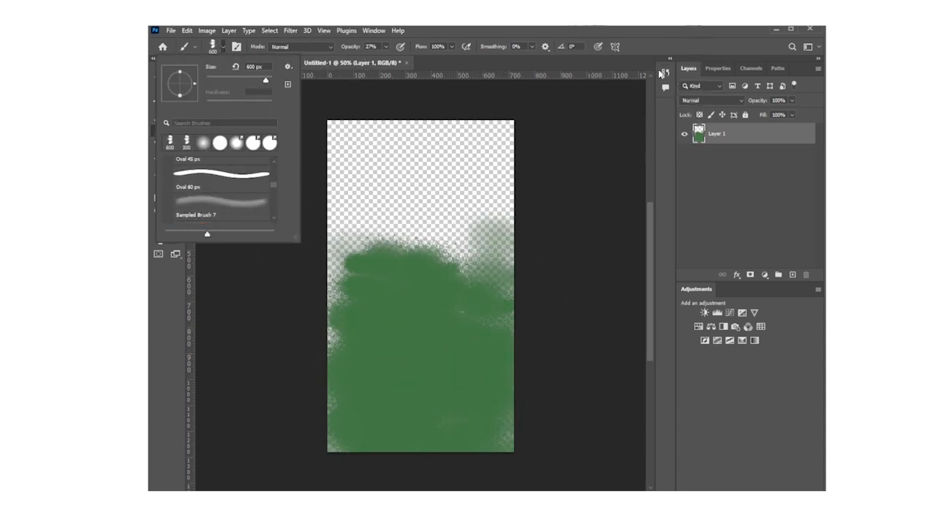
click(664, 73)
click(665, 90)
click(665, 89)
Show the Brushes and Brush Settings panels and choose a 150 px textured brush tip.
click(362, 29)
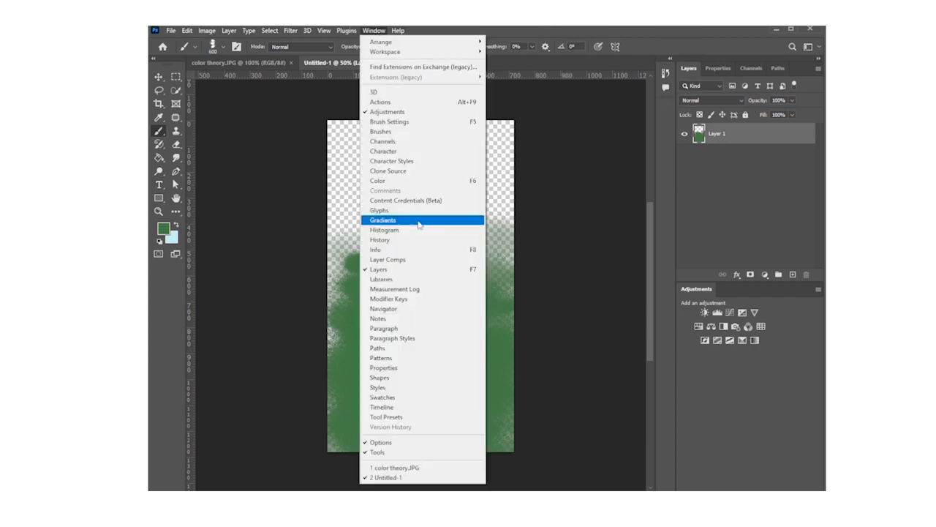
click(387, 131)
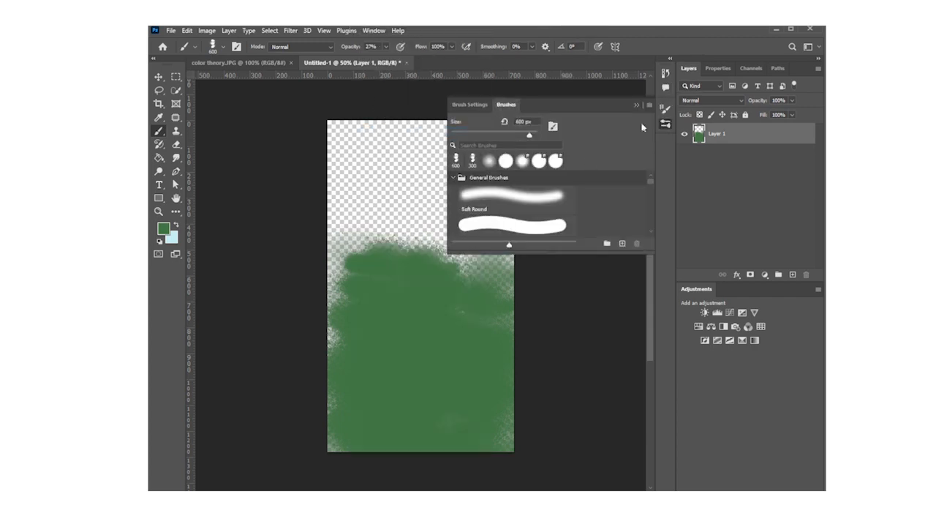
click(666, 110)
scroll(643, 142, down, 5)
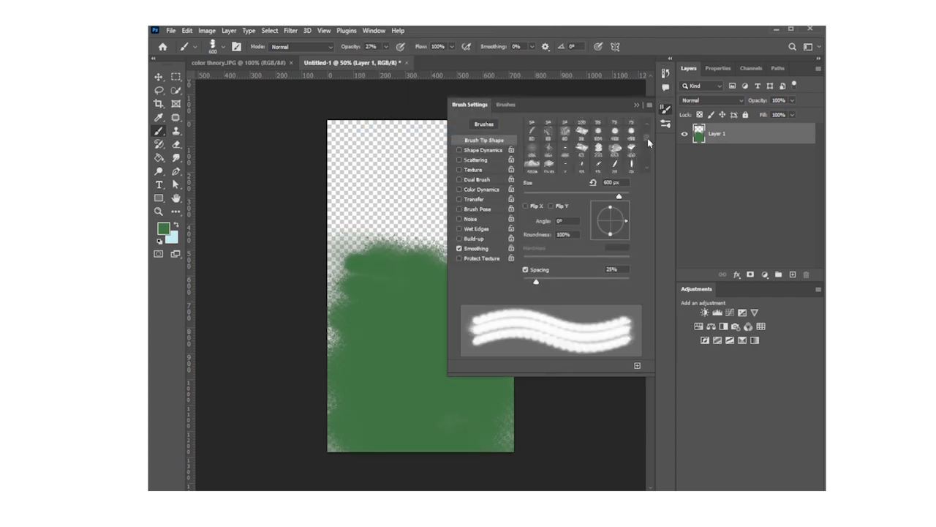
click(637, 144)
click(666, 109)
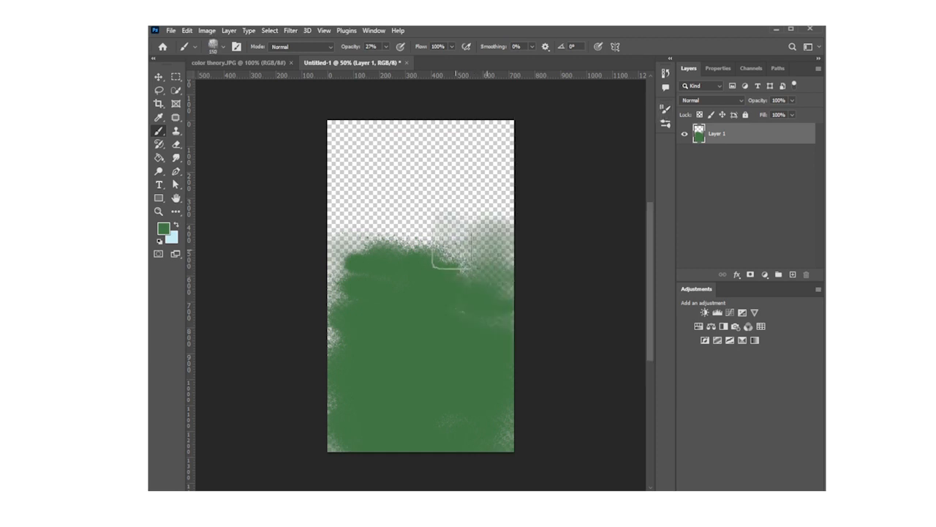
Choose a spatter brush tip and paint green speckles along the upper edge of the green area.
click(666, 109)
scroll(643, 150, down, 3)
click(630, 131)
click(564, 162)
click(549, 147)
click(665, 110)
mouse_move(490, 285)
mouse_down()
mouse_move(464, 278)
mouse_move(489, 259)
mouse_move(501, 230)
mouse_move(501, 260)
mouse_move(405, 275)
mouse_move(416, 282)
mouse_move(383, 53)
mouse_move(401, 60)
mouse_move(456, 278)
mouse_move(416, 278)
mouse_move(486, 260)
mouse_move(438, 278)
mouse_move(369, 274)
mouse_move(384, 275)
mouse_move(383, 292)
mouse_move(323, 230)
mouse_move(313, 238)
mouse_move(332, 333)
mouse_move(326, 349)
mouse_move(390, 278)
mouse_move(416, 271)
mouse_move(464, 267)
mouse_move(486, 307)
mouse_move(406, 278)
mouse_move(504, 303)
mouse_move(504, 190)
mouse_move(489, 245)
mouse_move(373, 337)
mouse_move(347, 340)
mouse_move(306, 381)
mouse_move(321, 417)
mouse_move(314, 329)
mouse_move(302, 326)
mouse_move(321, 270)
mouse_move(406, 271)
mouse_move(438, 282)
mouse_move(486, 248)
mouse_move(489, 307)
mouse_move(328, 281)
mouse_move(584, 289)
mouse_move(544, 311)
mouse_move(636, 275)
mouse_up()
Enlarge the spatter brush to 500 px and set its opacity to 68%.
key(])
key(])
key(])
click(386, 46)
click(385, 46)
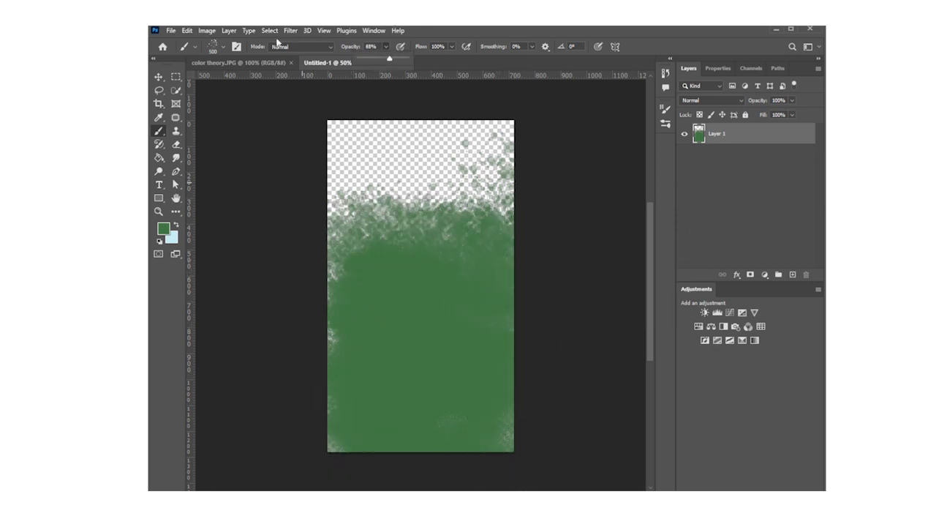
click(214, 47)
click(199, 147)
click(239, 146)
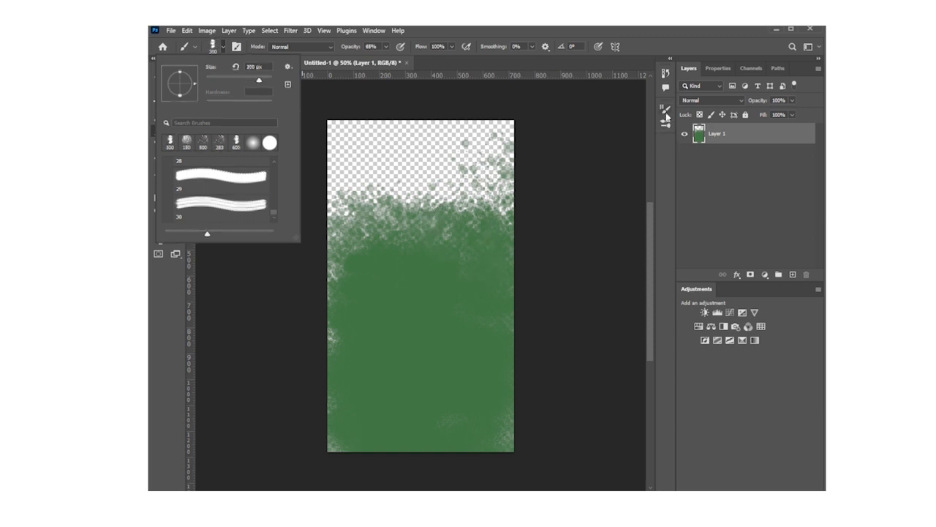
Choose the 284 px "spatter ktw 3" brush tip and add green splatters above the green area's upper edge.
click(666, 111)
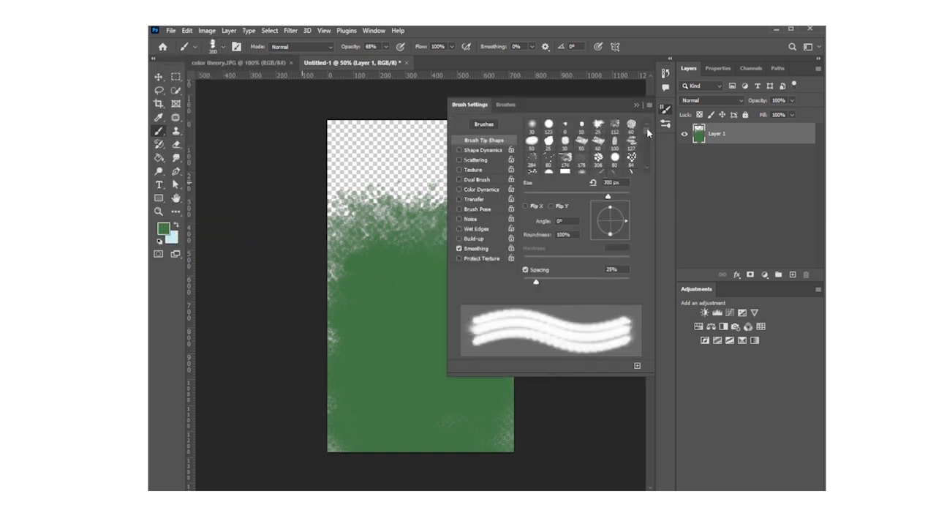
click(565, 158)
click(631, 125)
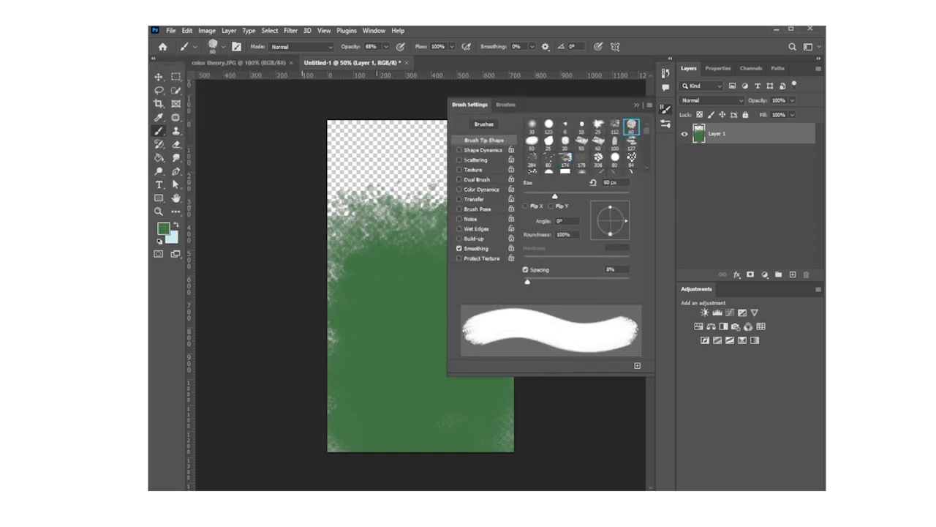
click(532, 159)
double_click(532, 159)
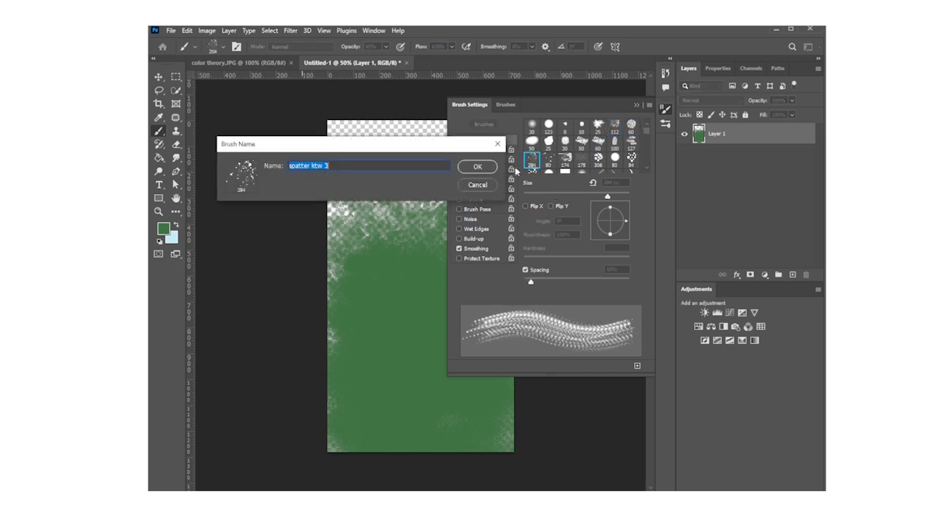
key(Return)
mouse_move(449, 261)
mouse_down()
mouse_move(490, 207)
mouse_move(419, 226)
mouse_move(323, 227)
mouse_move(554, 180)
mouse_up()
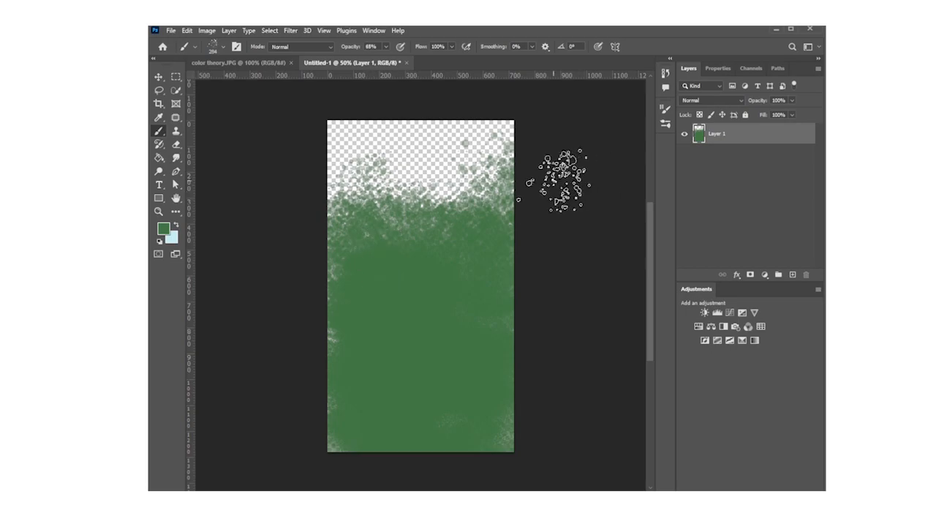
Choose the 2500 px textured brush preset and reduce its size to about 1300 px.
click(213, 47)
click(249, 180)
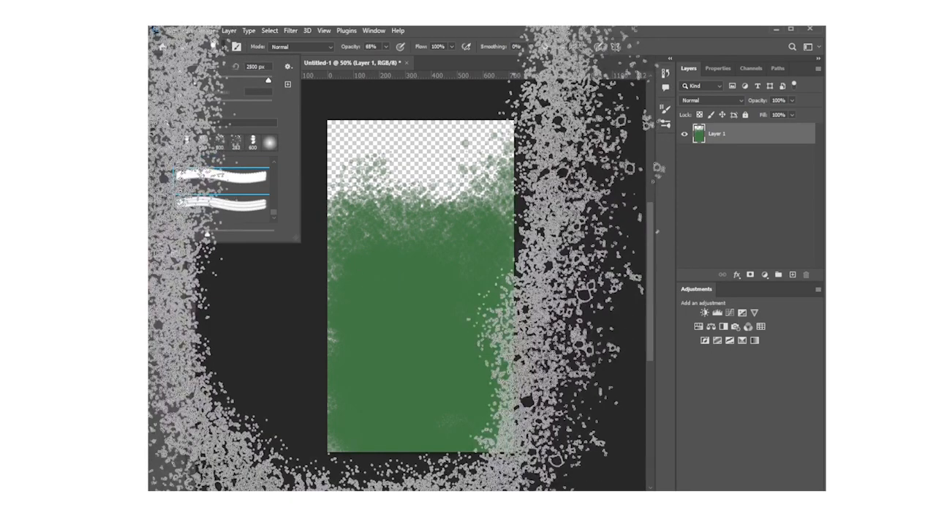
click(220, 51)
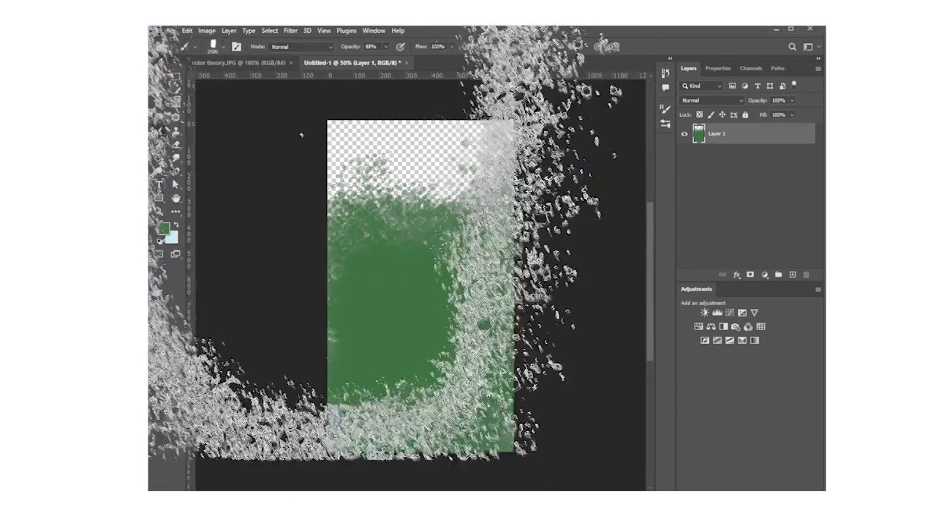
key([)
key([)
key([)
key([)
key([)
key([)
key([)
key([)
key([)
key([)
key([)
key([)
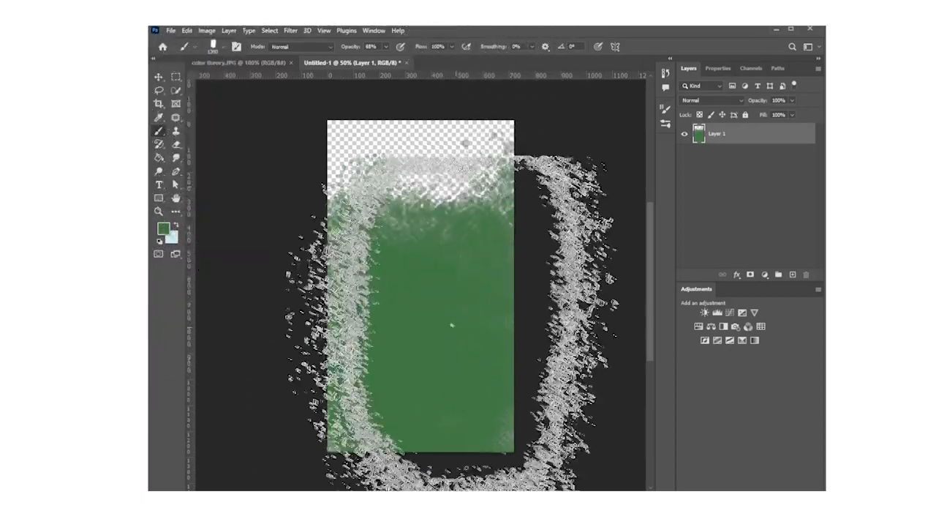
Paint textured green across the canvas with the 1300 px brush to cover the sides and extend the speckled upper edge.
mouse_move(458, 330)
mouse_down()
mouse_move(411, 299)
mouse_move(378, 316)
mouse_up()
click(158, 76)
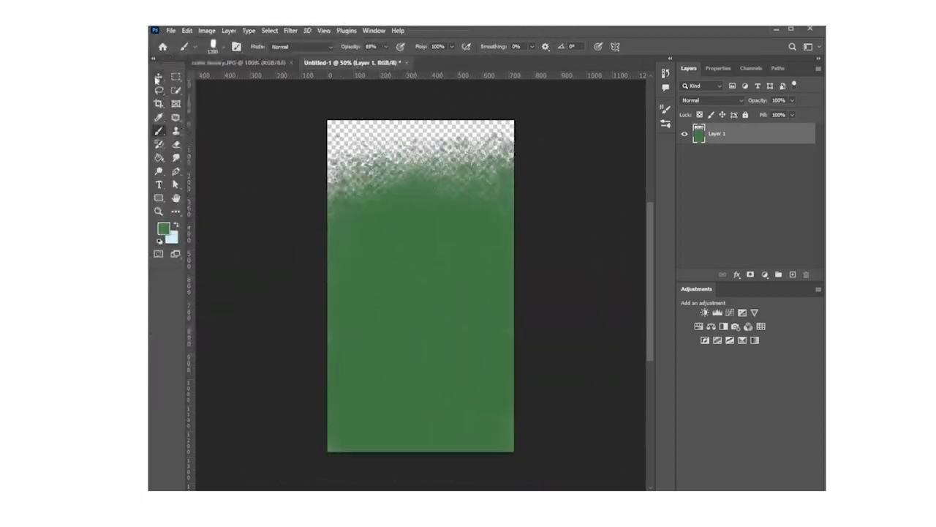
Export the painted background as a 720 × 1280 px PNG with transparency and browse to its destination folder.
click(170, 30)
mouse_move(220, 191)
click(344, 201)
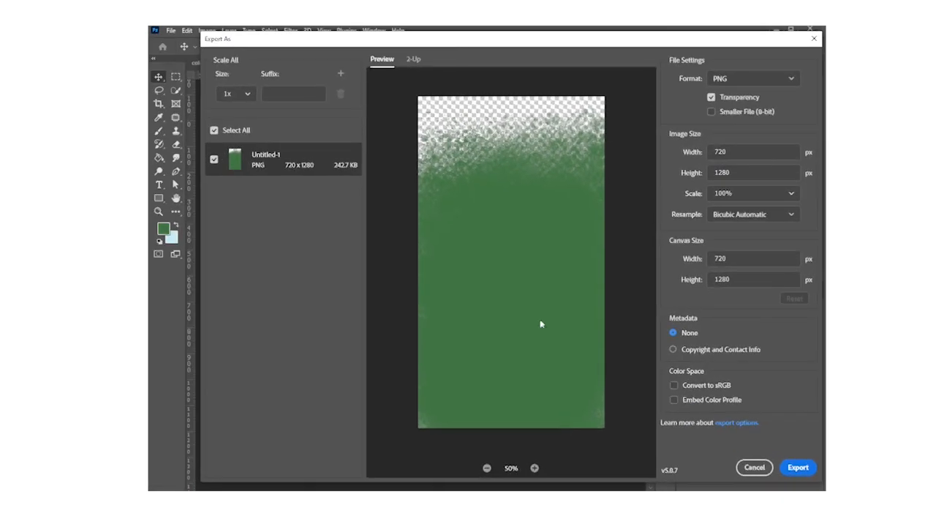
click(799, 469)
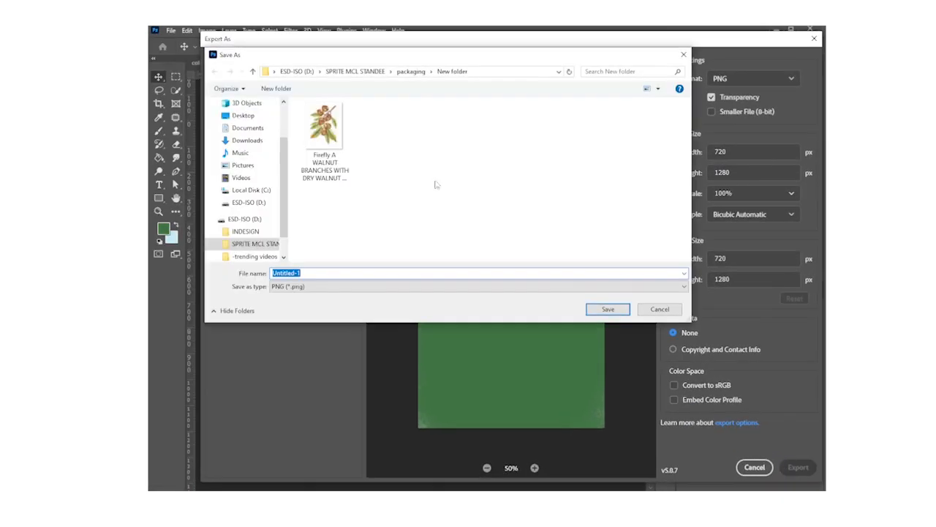
click(253, 71)
double_click(327, 161)
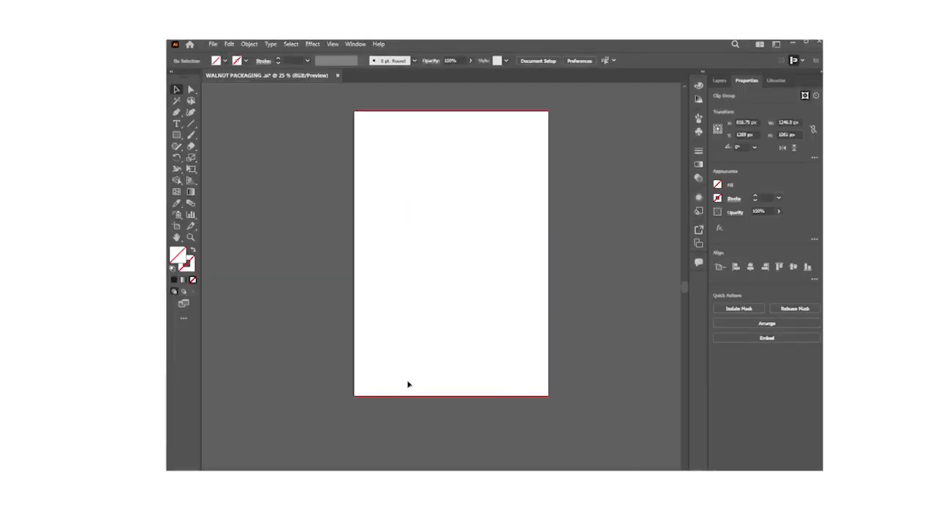
In Illustrator, draw a rectangle about 1118 × 979 px on the artboard's lower half, fill it with black and move it up slightly.
click(177, 135)
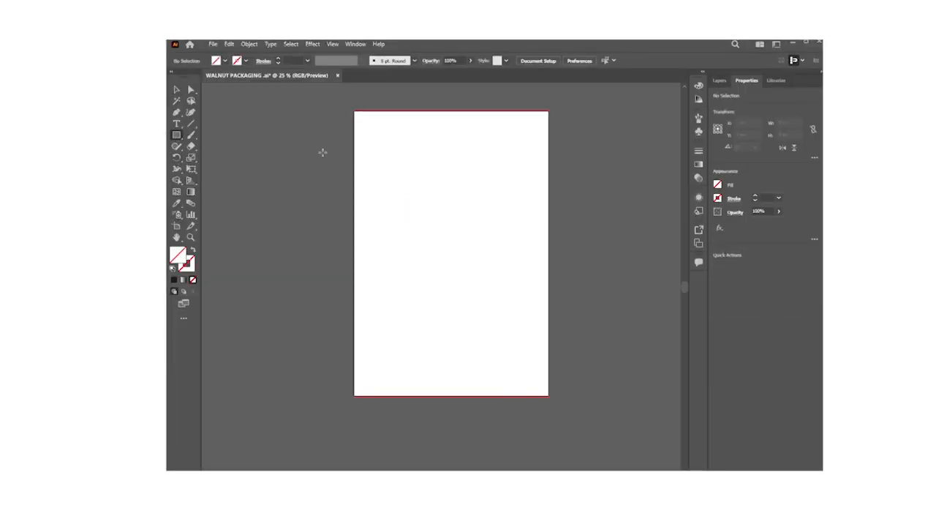
drag(444, 318, 529, 388)
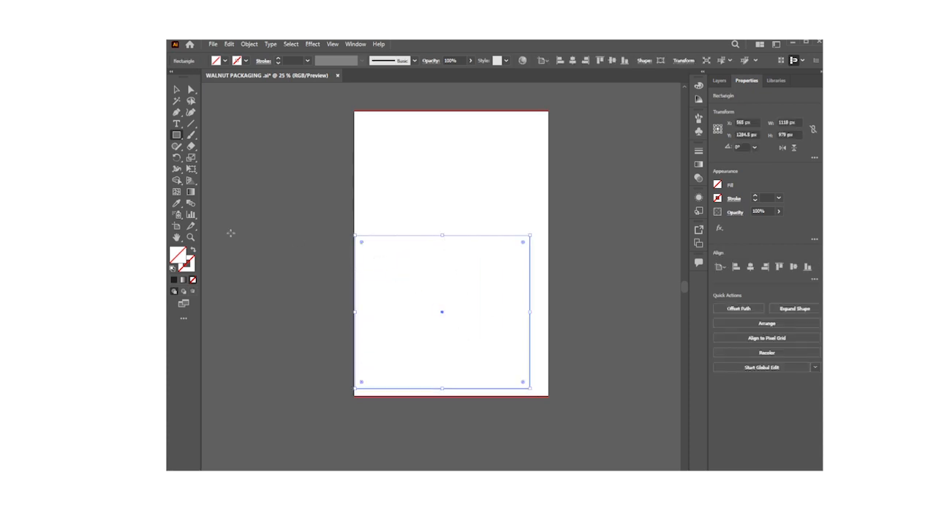
click(174, 280)
drag(362, 268, 359, 249)
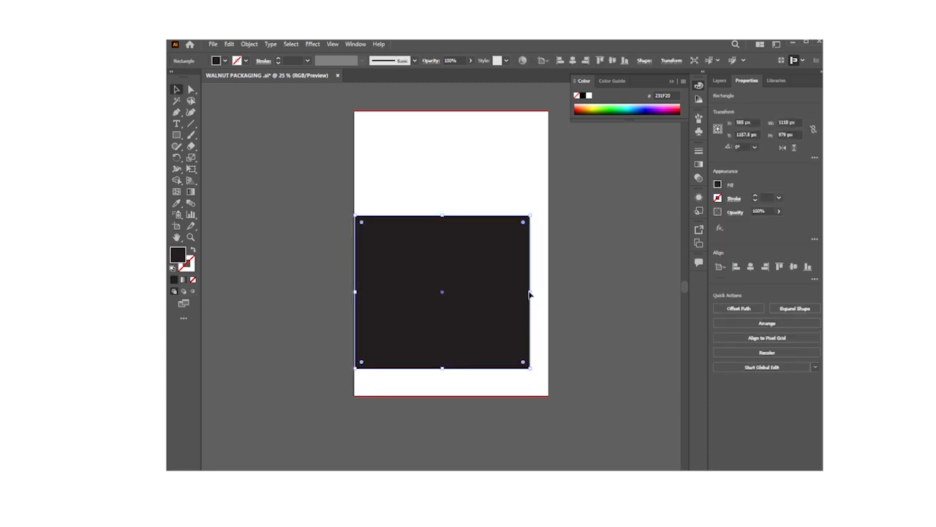
Stretch the black rectangle across the artboard's full width and down to its lower edge.
key(shift+Right)
key(shift+Right)
key(shift+Right)
key(shift+Right)
key(shift+Right)
drag(365, 291, 351, 286)
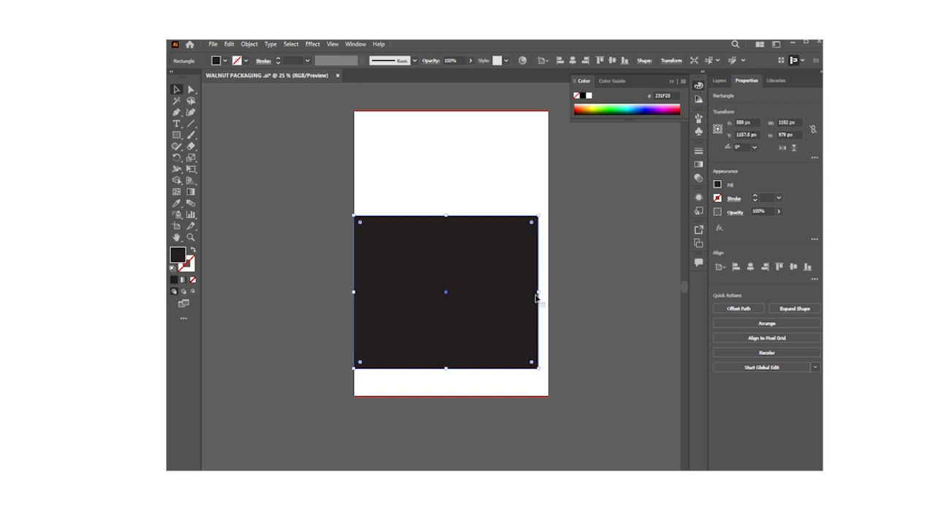
drag(538, 292, 549, 291)
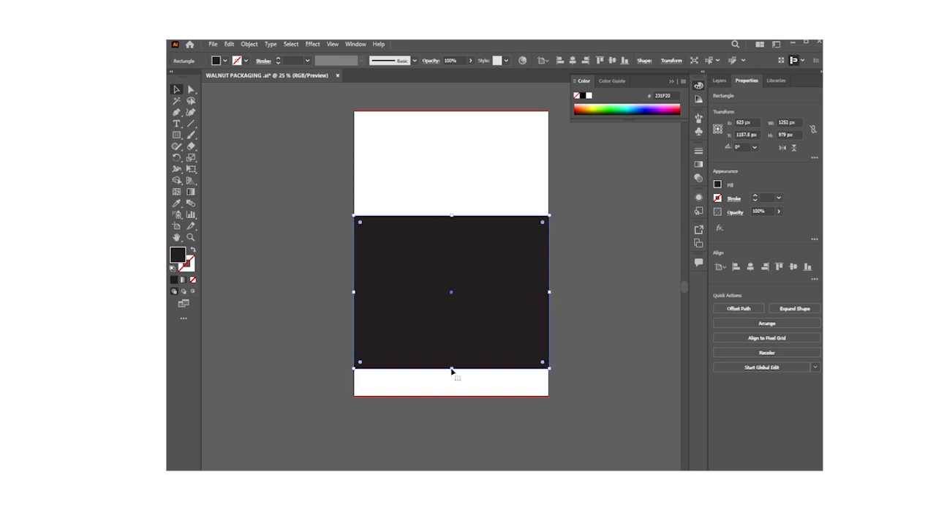
drag(451, 370, 451, 395)
click(450, 424)
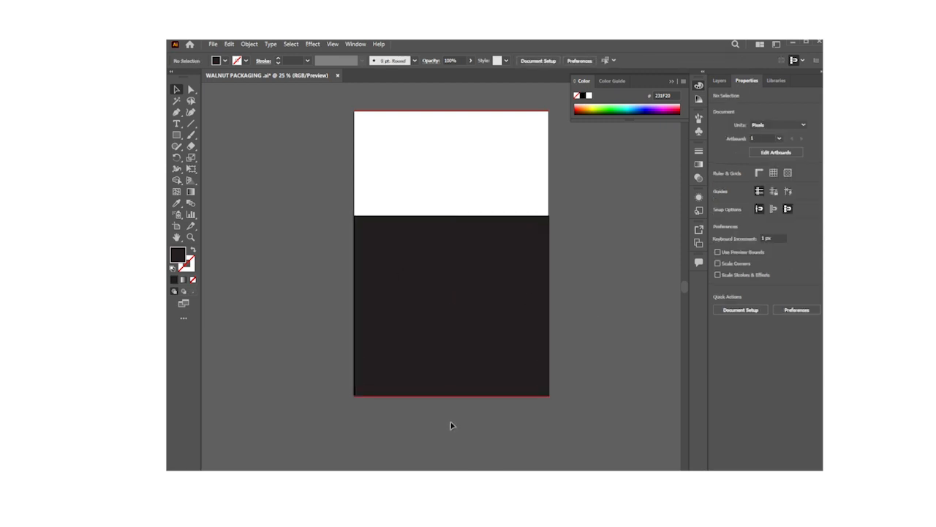
Lower the black rectangle's top edge so the shape is about 1026 px high.
click(388, 320)
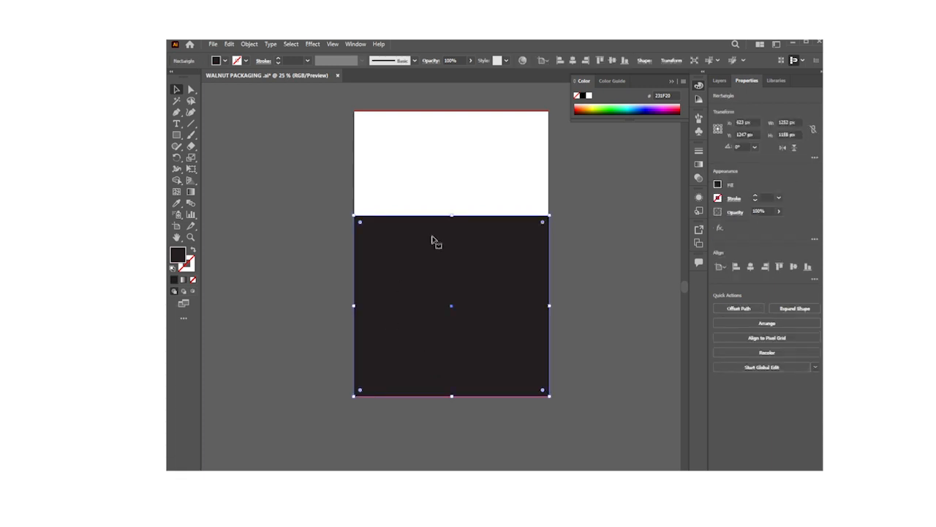
drag(453, 214, 452, 236)
click(316, 158)
Place the "bg" image as a linked file on the black rectangle and enlarge it to about 740 px wide.
click(212, 43)
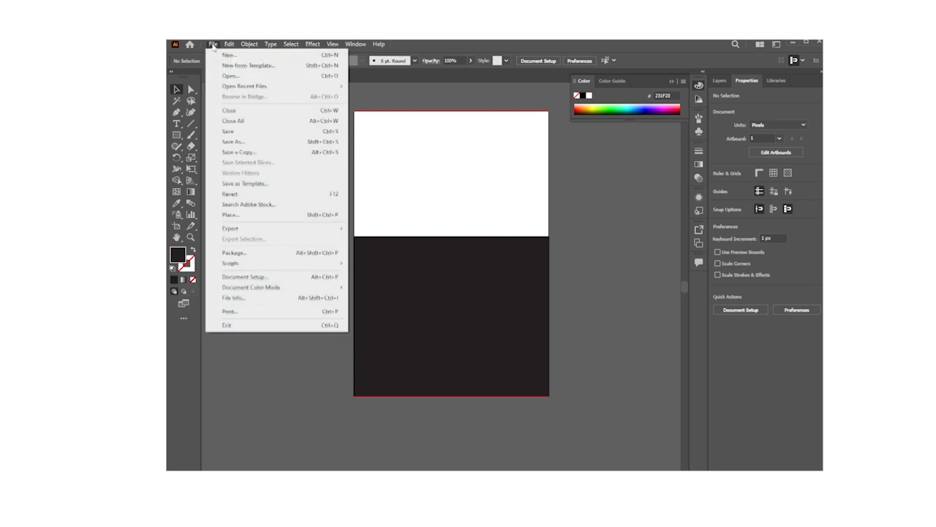
click(245, 213)
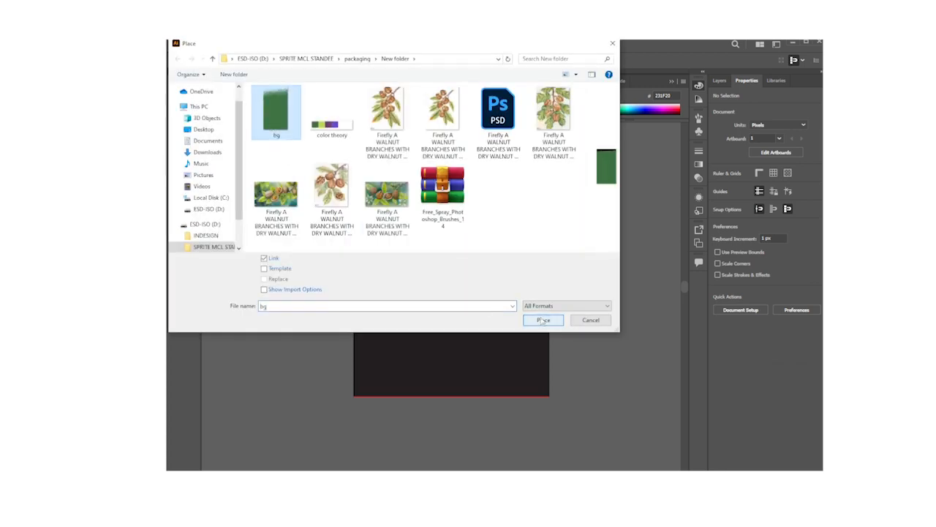
click(543, 320)
click(401, 326)
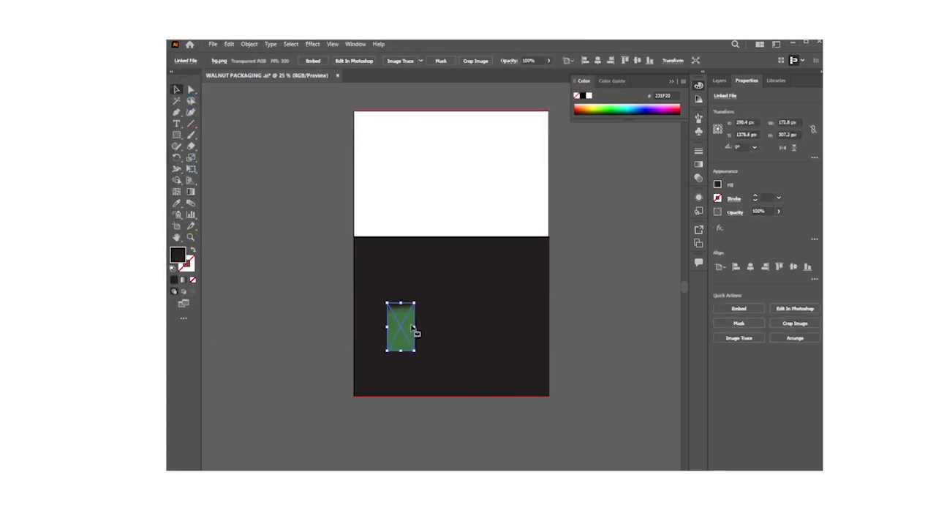
drag(416, 327, 504, 332)
click(337, 312)
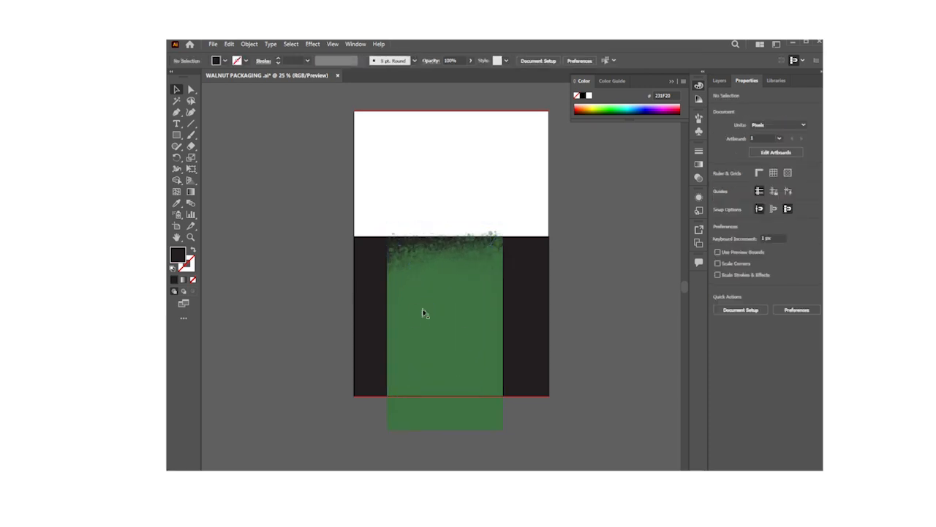
Shift the green image down slightly, send it behind the black rectangle and clip it to the rectangle's shape.
drag(423, 314, 426, 321)
key(ctrl+shift+bracketleft)
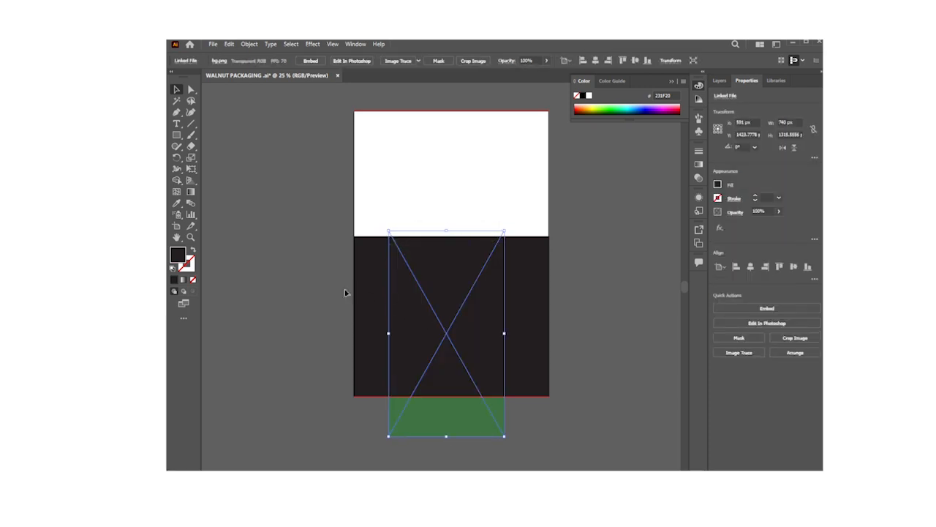
drag(344, 293, 432, 333)
click(747, 340)
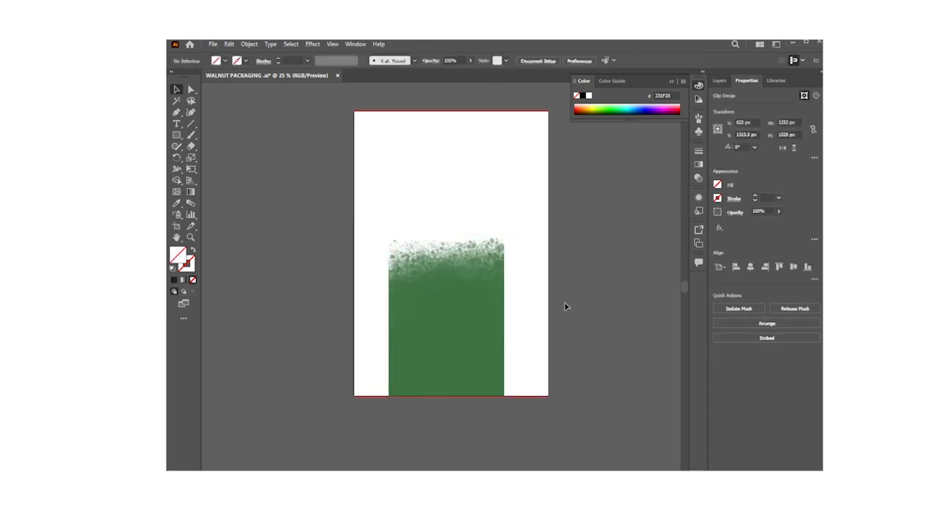
Inside the clip group, enlarge the green image to about 1285 px wide and position its speckled edge across the artboard's middle.
double_click(455, 305)
drag(504, 333, 566, 344)
drag(474, 315, 438, 376)
drag(530, 396, 554, 397)
mouse_move(501, 341)
mouse_down()
mouse_move(498, 360)
mouse_move(498, 351)
mouse_up()
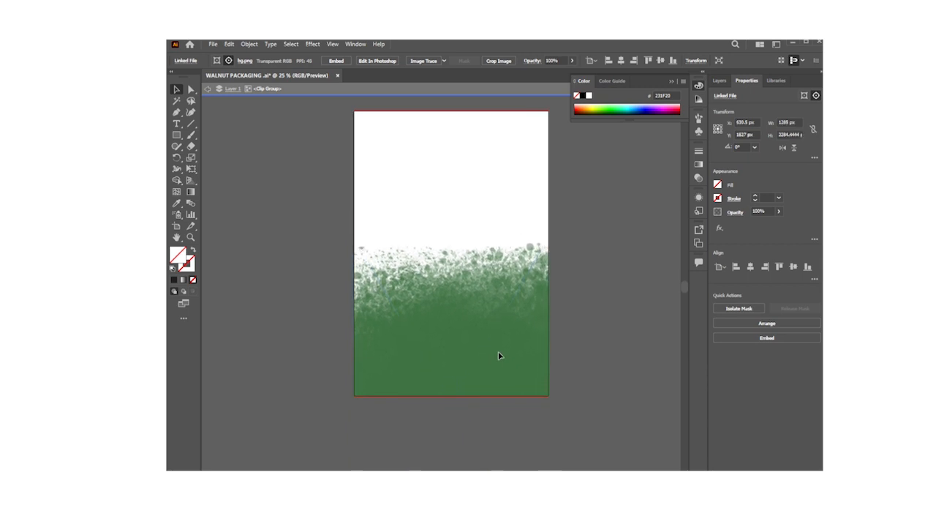
click(601, 322)
mouse_move(468, 283)
mouse_down()
mouse_move(464, 305)
mouse_move(463, 275)
mouse_move(466, 292)
mouse_up()
click(603, 299)
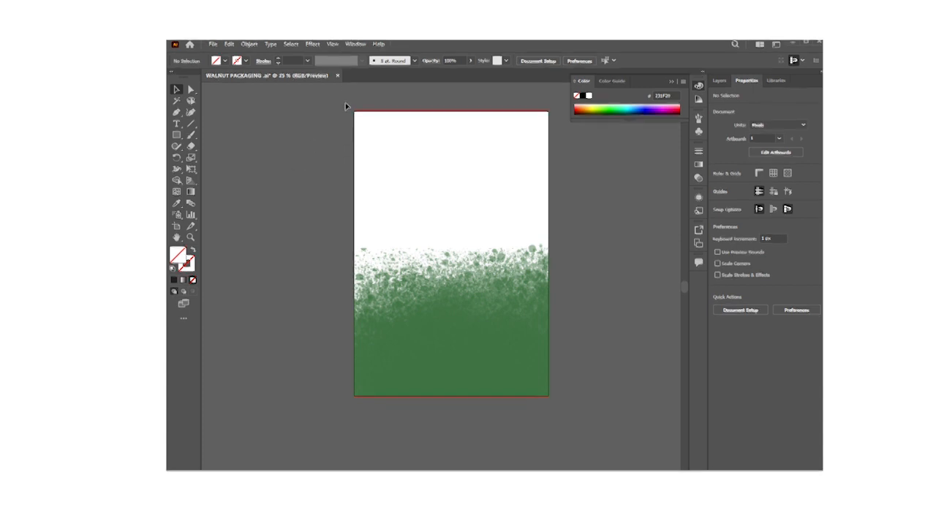
Place the cut-out Firefly walnut branch image over the green background and embed it in the document.
click(697, 87)
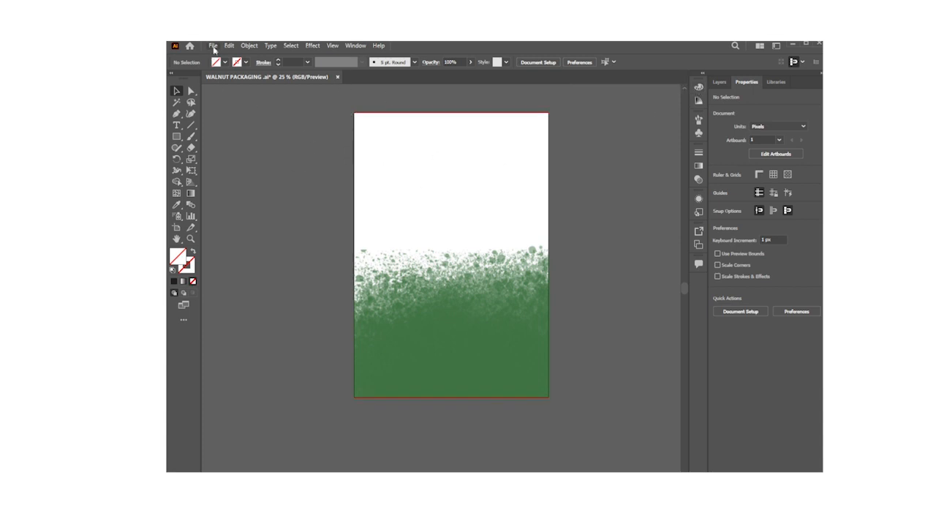
click(214, 46)
click(242, 217)
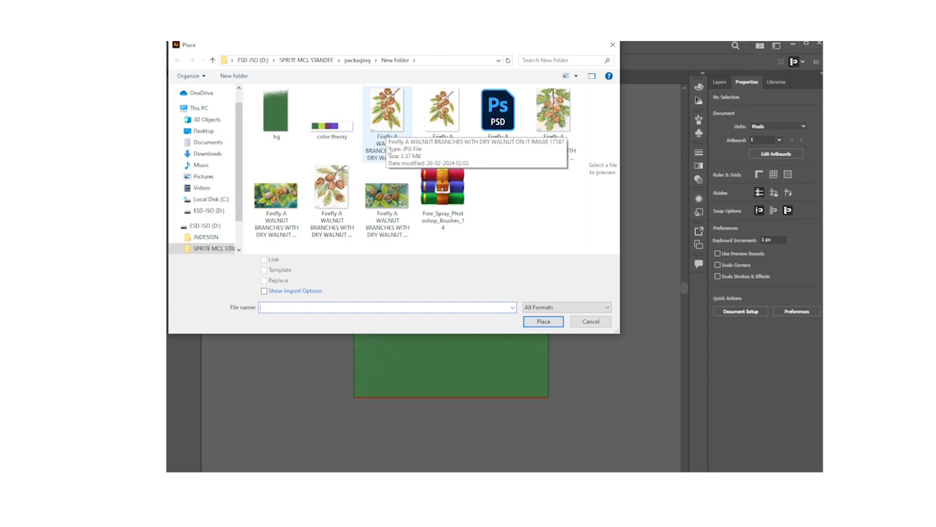
double_click(442, 110)
click(545, 314)
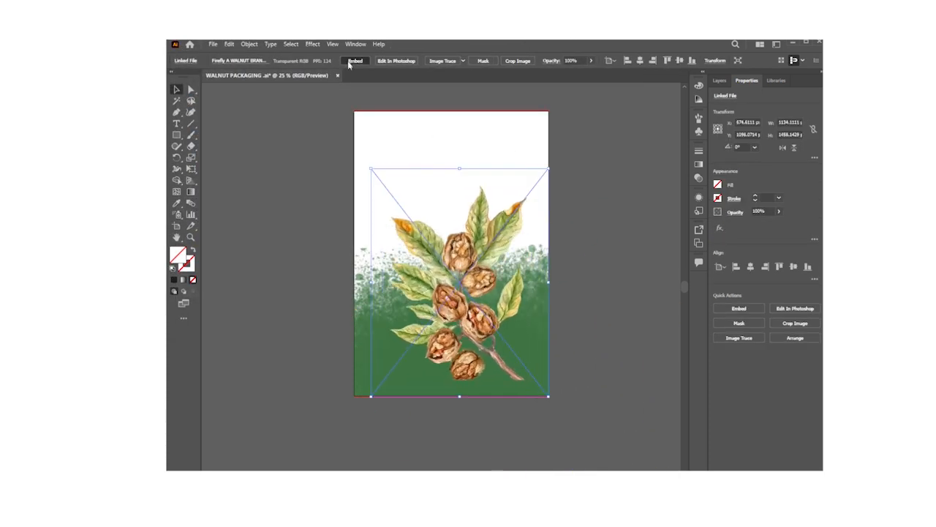
click(355, 61)
Enlarge the walnut branch to nearly fill the artboard and position it over the white and green areas.
drag(436, 276, 436, 273)
drag(449, 183, 446, 136)
drag(459, 208, 454, 195)
click(284, 190)
key(ctrl+z)
click(272, 191)
drag(409, 247, 410, 237)
click(299, 215)
click(395, 252)
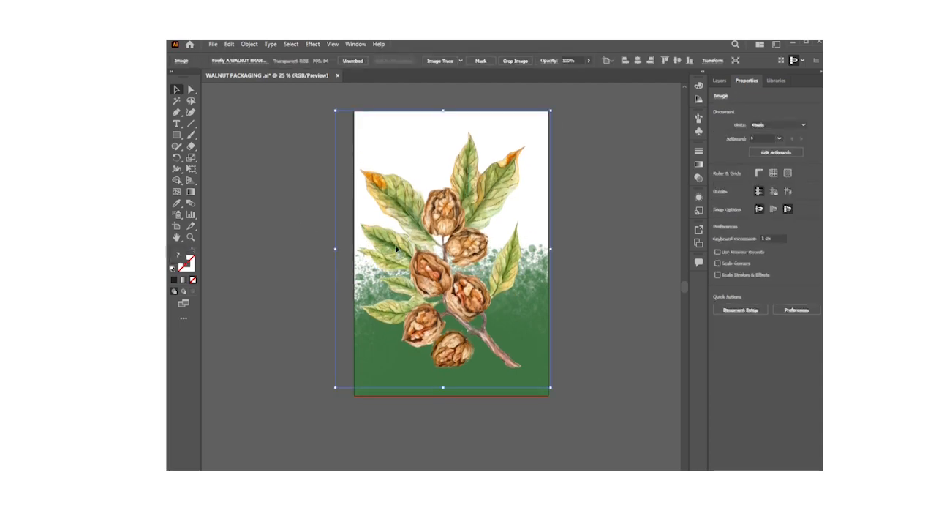
Place the jar image "1956318" on the empty canvas beside the artboard and enlarge it.
key(ctrl+shift+p)
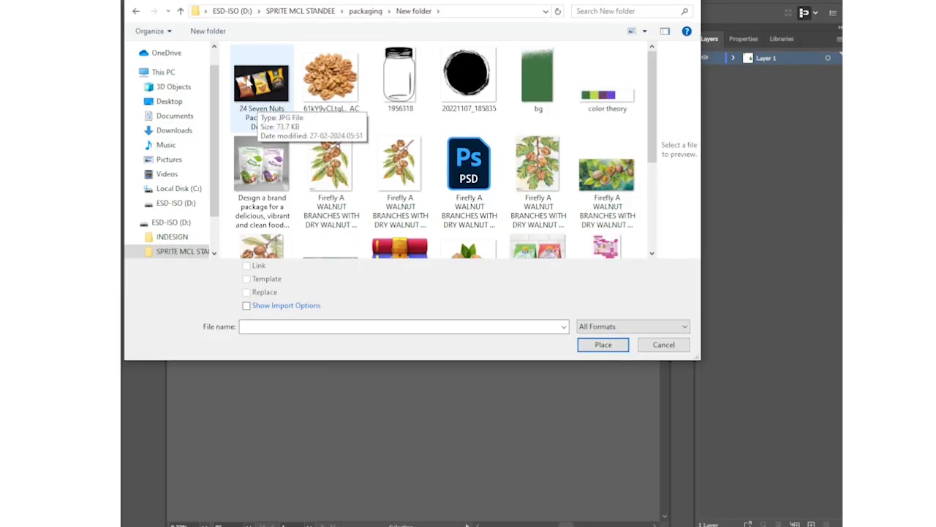
click(399, 77)
click(604, 347)
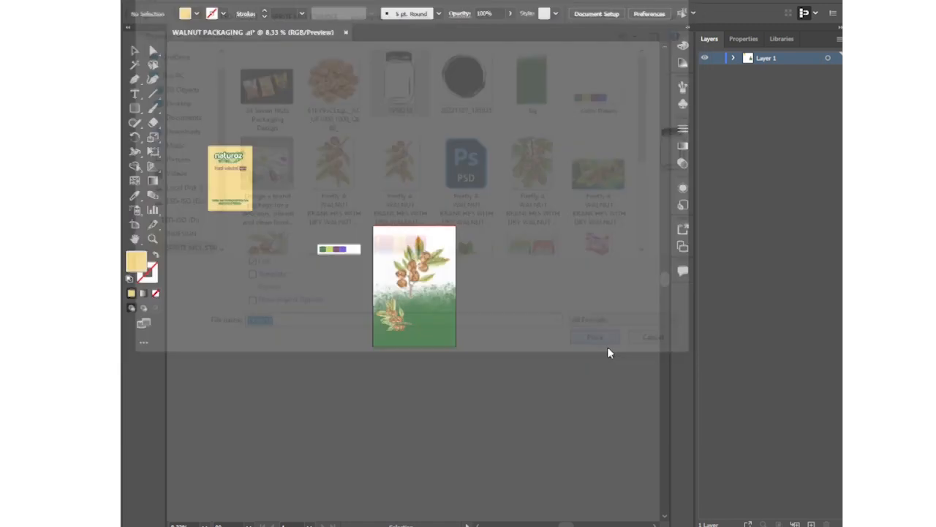
click(557, 351)
drag(568, 353, 629, 377)
drag(591, 360, 565, 357)
Convert the jar image to vector shapes with Image Trace, expand the result and ungroup it.
click(322, 13)
click(432, 13)
click(425, 15)
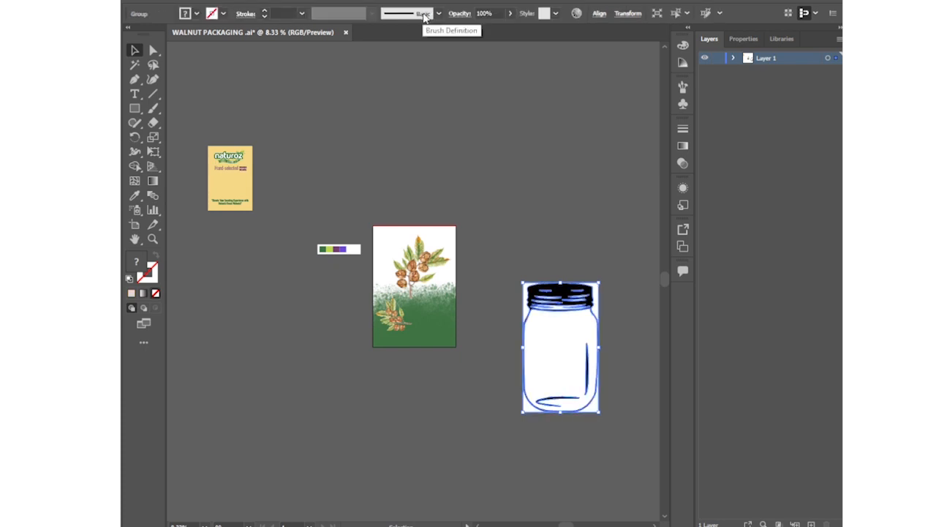
click(743, 39)
click(734, 375)
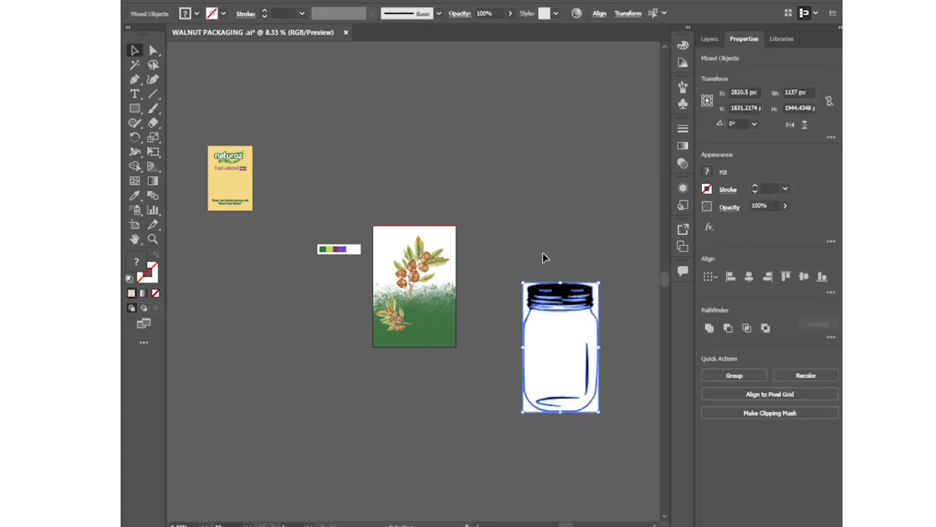
Delete the white background shape surrounding the traced jar.
click(543, 257)
click(599, 300)
key(Delete)
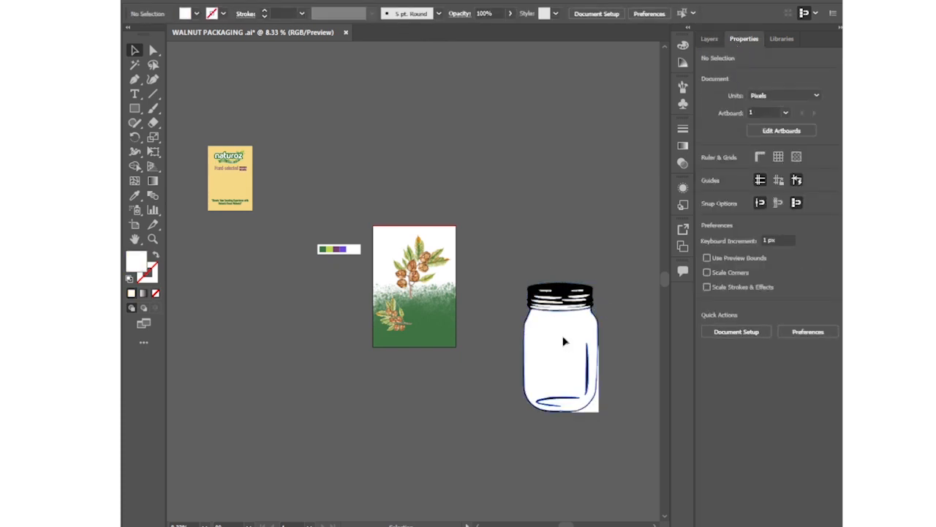
click(562, 333)
key(Delete)
key(ctrl+z)
Delete the leftover white corner piece next to the jar's base.
click(611, 380)
click(597, 409)
key(Delete)
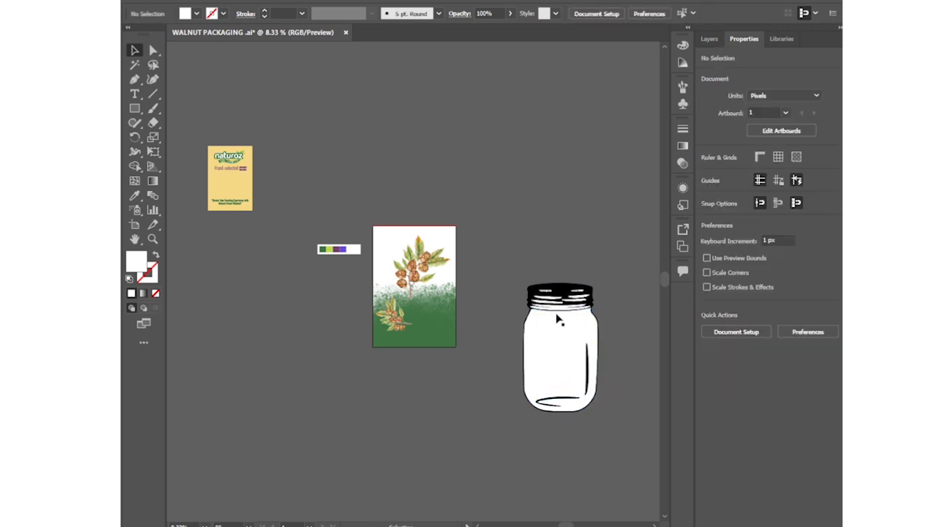
key(ctrl+plus)
drag(565, 525, 568, 524)
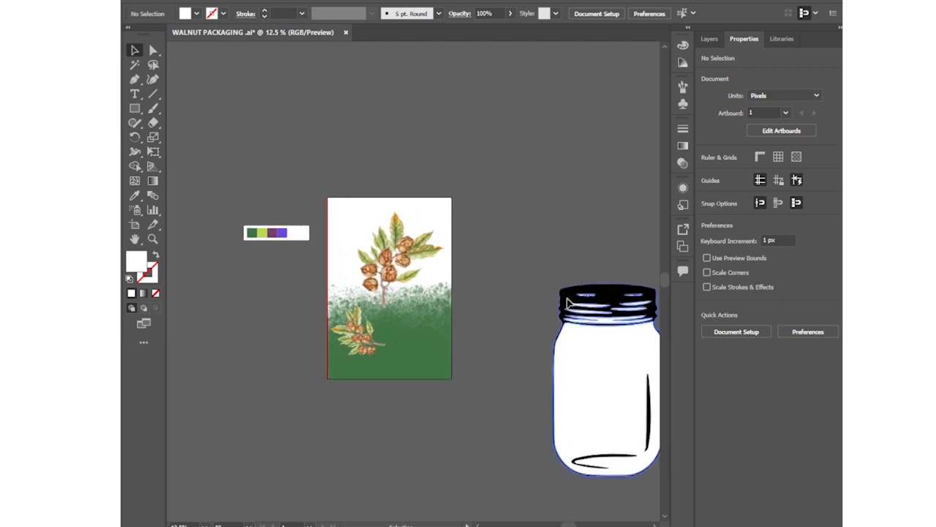
double_click(569, 300)
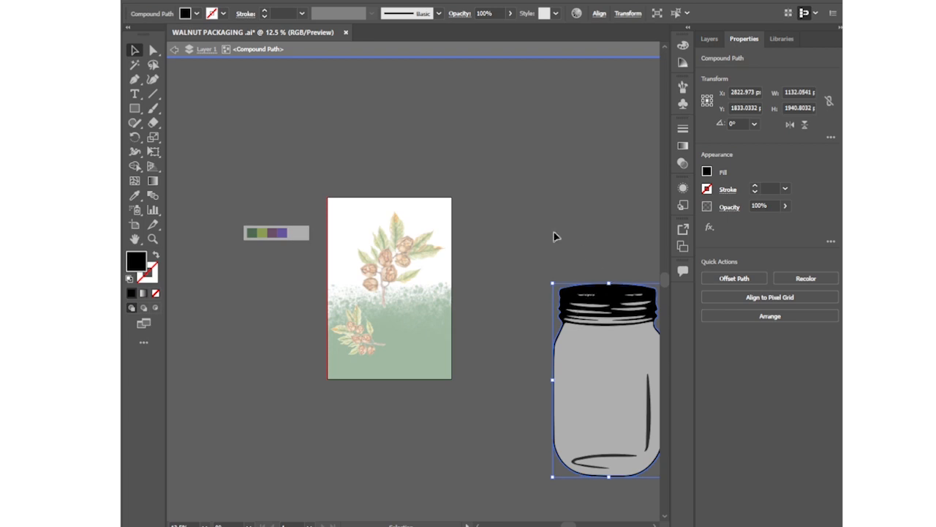
click(554, 236)
click(490, 50)
Recolor the jar's black lid and outline with the dark green sampled from the color scheme strip.
click(575, 300)
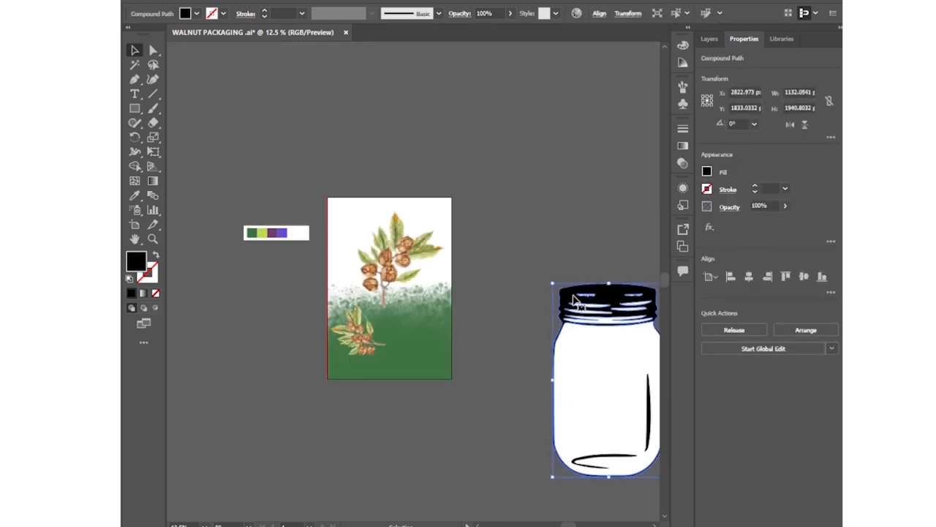
key(ctrl+minus)
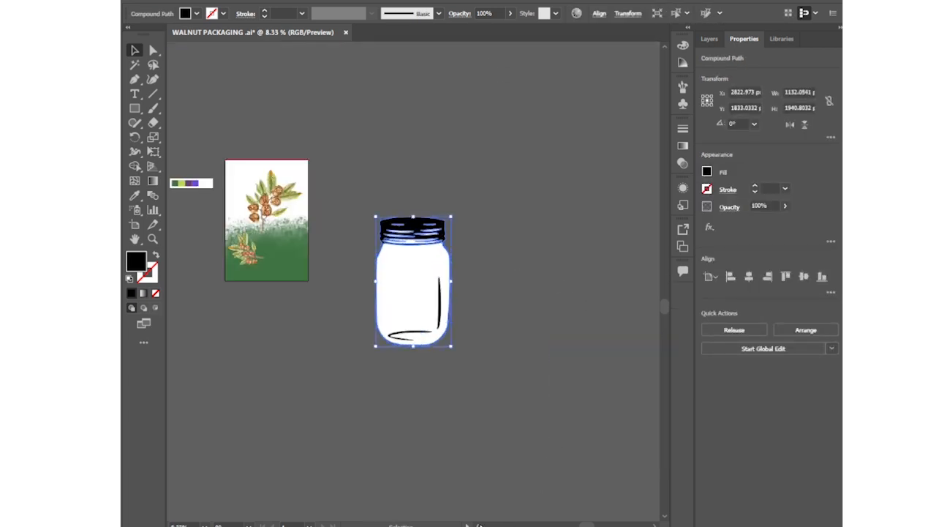
click(479, 524)
key(i)
click(285, 184)
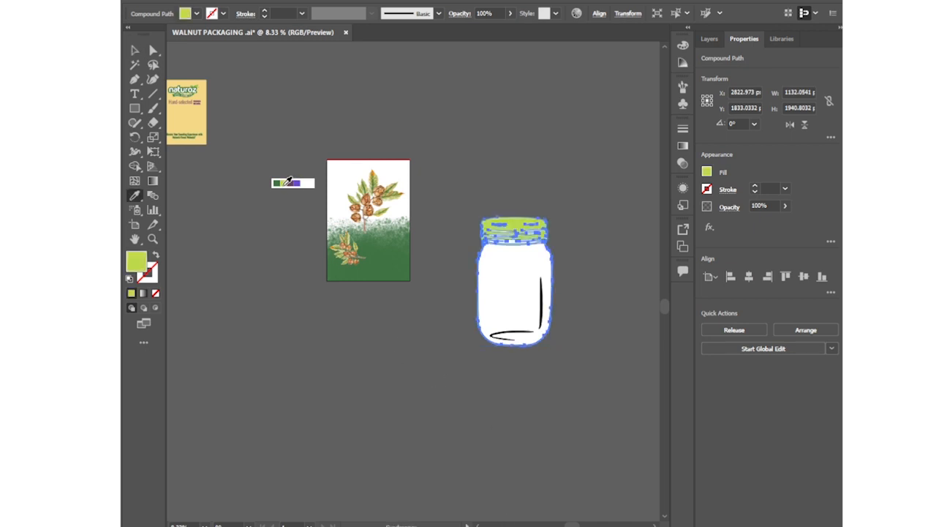
click(277, 184)
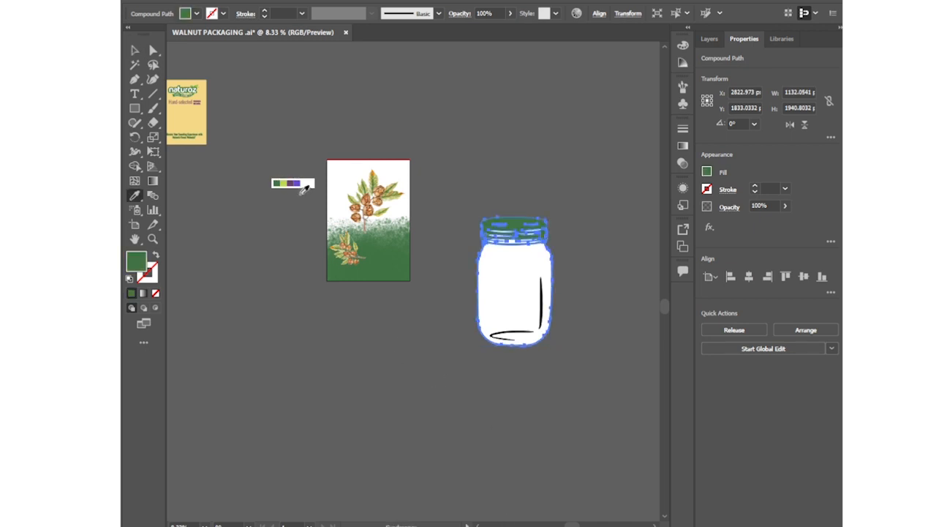
Recolor the jar's lid and outline with the light green sampled from the color scheme strip.
click(287, 183)
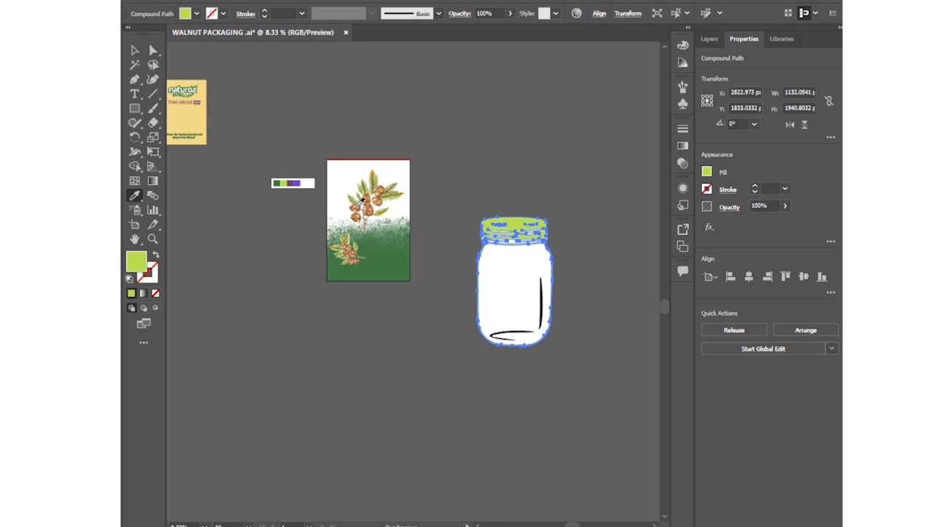
key(v)
click(482, 198)
Try moving the jar's white body away from its outline, and restore its original position.
drag(514, 281, 475, 281)
key(ctrl+z)
key(ctrl+shift+a)
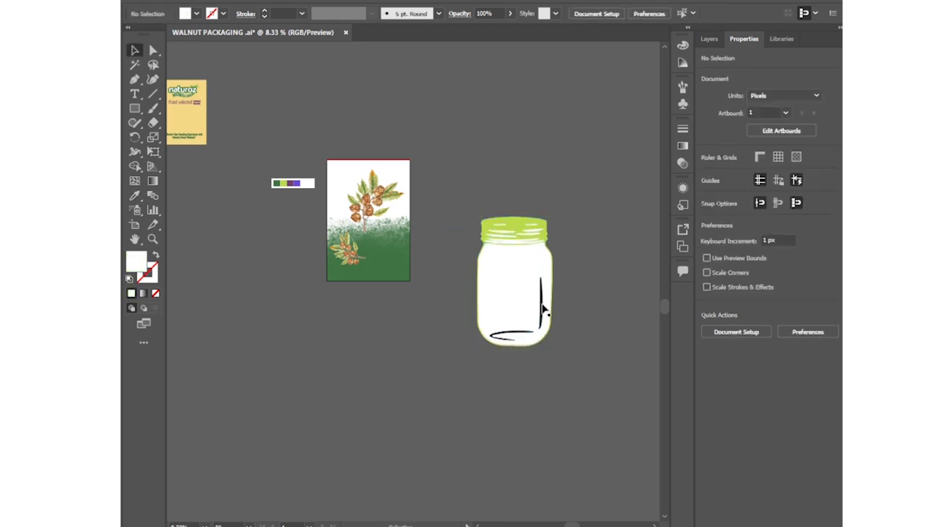
click(522, 338)
click(454, 297)
click(499, 307)
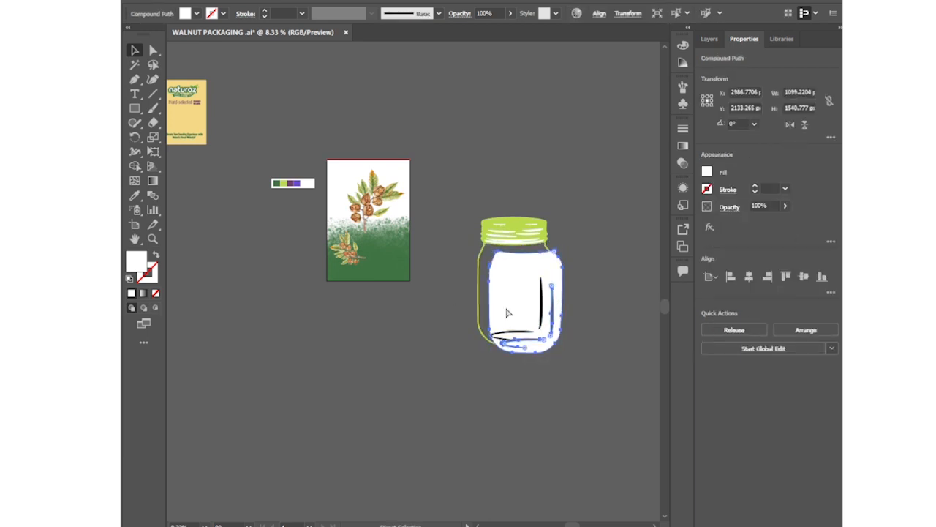
click(276, 284)
Place the walnut kernels photo from the project folder below the jar and embed it.
click(192, 2)
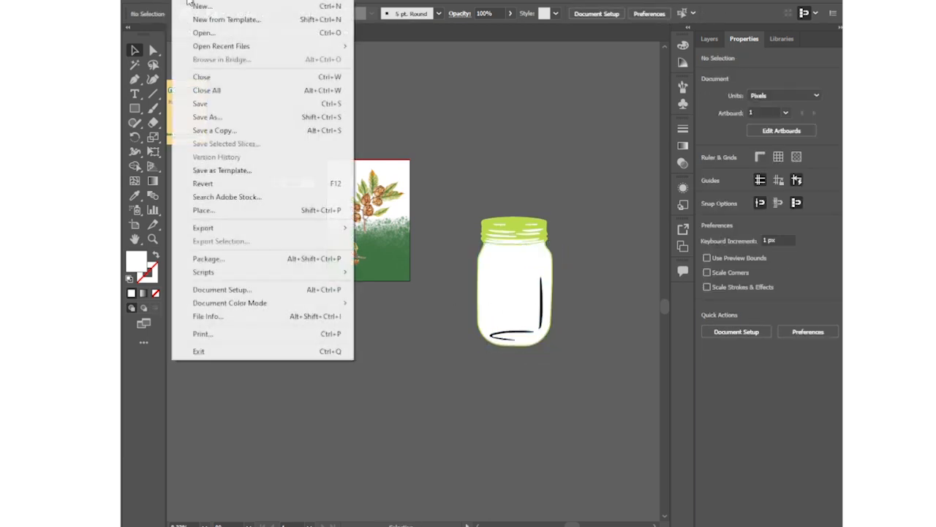
click(238, 211)
click(324, 87)
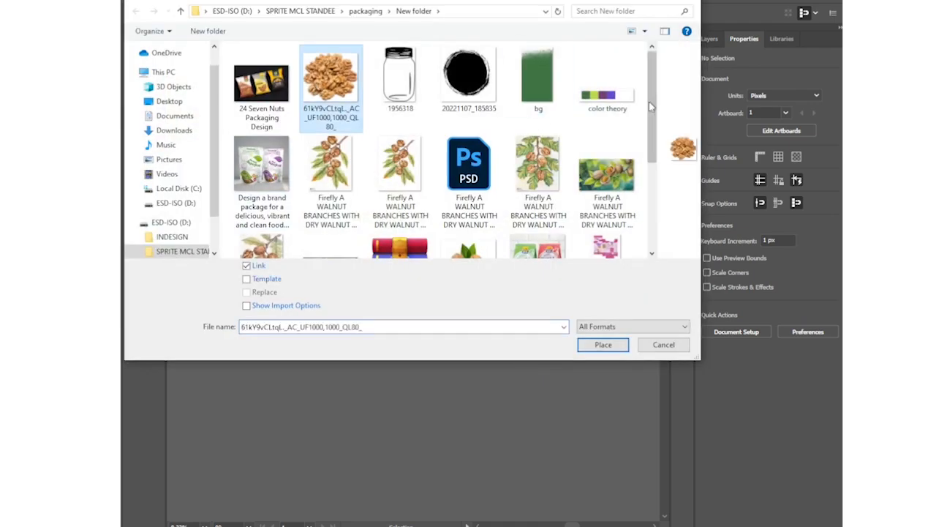
scroll(647, 210, down, 3)
click(603, 344)
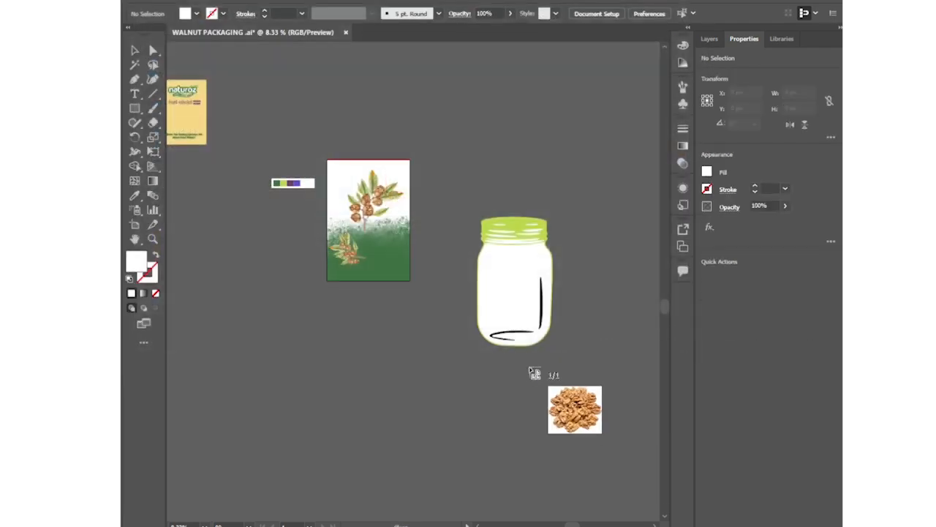
click(404, 357)
click(325, 13)
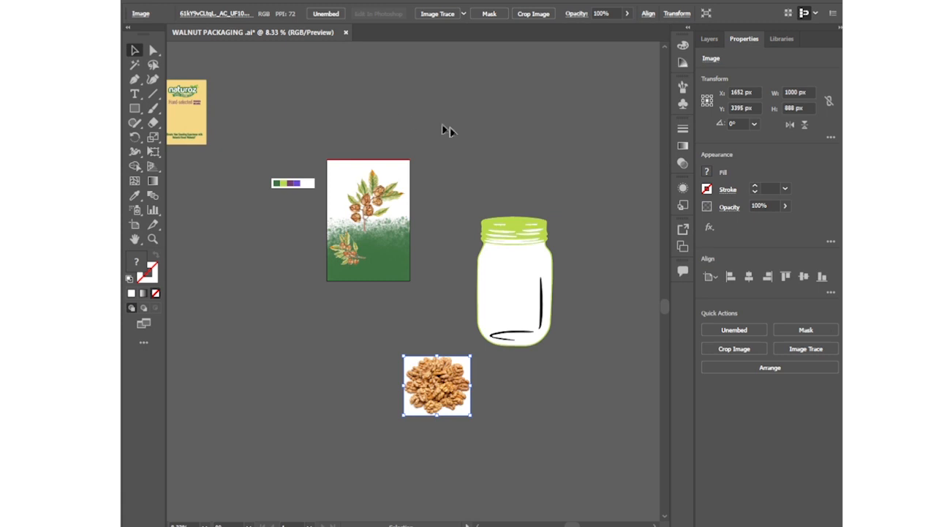
Enlarge the walnut photo to about 1717 by 1525 px and move it over the jar's body.
click(451, 434)
click(435, 416)
drag(436, 354, 437, 309)
drag(421, 381, 494, 338)
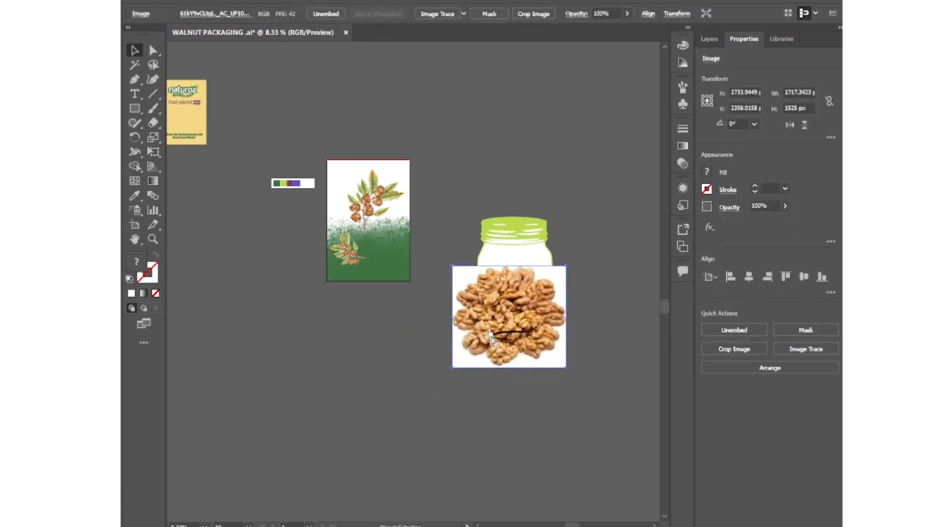
Send the walnut photo to the back and shift it up behind the jar's body.
key(ctrl+shift+bracketleft)
click(444, 329)
click(474, 333)
drag(458, 329, 459, 311)
Clip the walnut photo to the jar's white body shape with a clipping mask.
shift+click(506, 296)
click(714, 328)
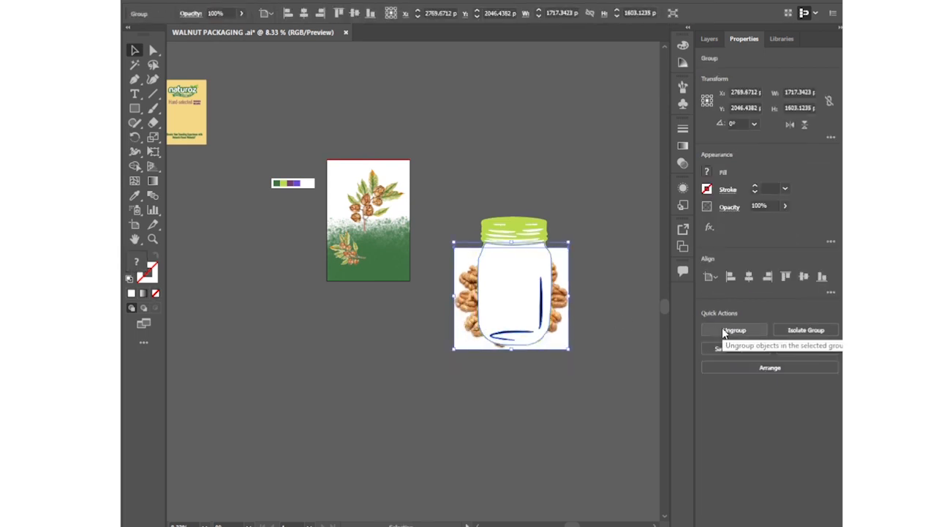
click(733, 329)
click(742, 368)
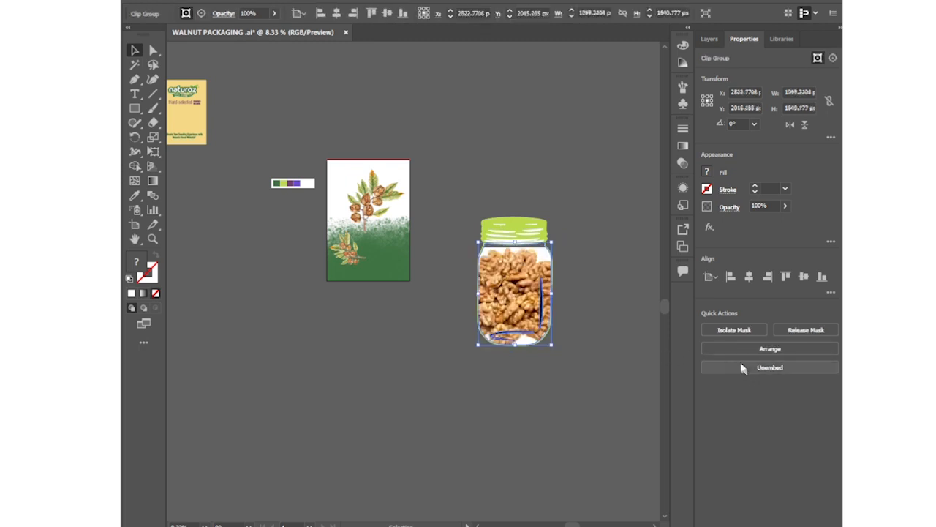
click(627, 335)
drag(520, 270, 523, 278)
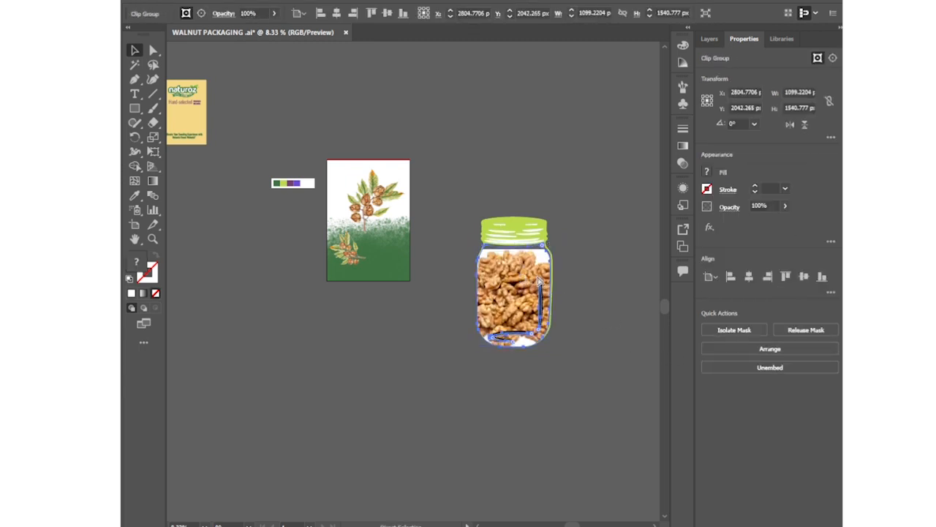
click(461, 273)
Enlarge the walnut photo inside the clipping mask upward and downward to fill the whole jar body.
double_click(504, 277)
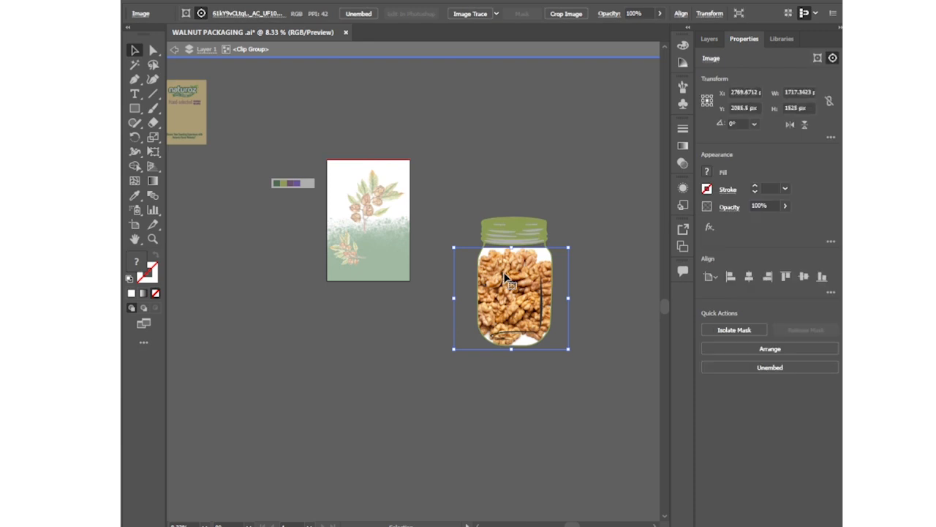
drag(512, 247, 511, 226)
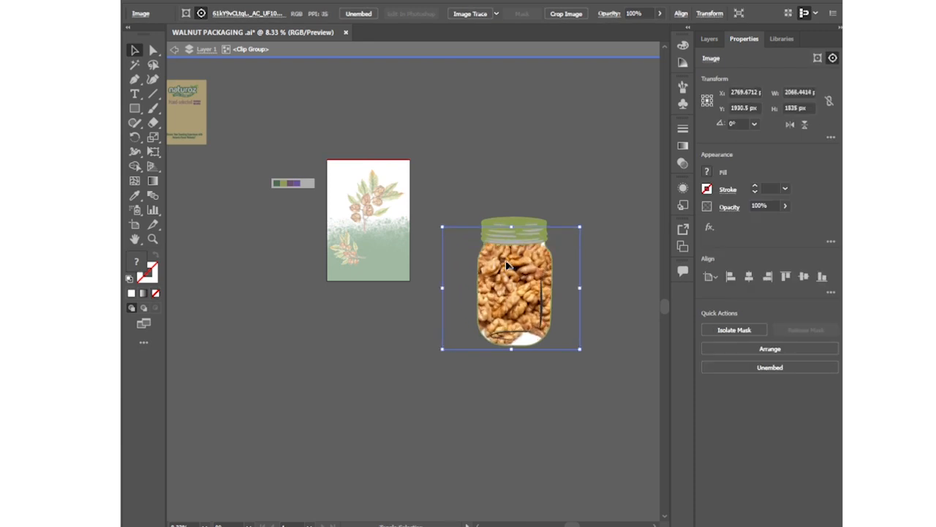
click(458, 359)
double_click(507, 291)
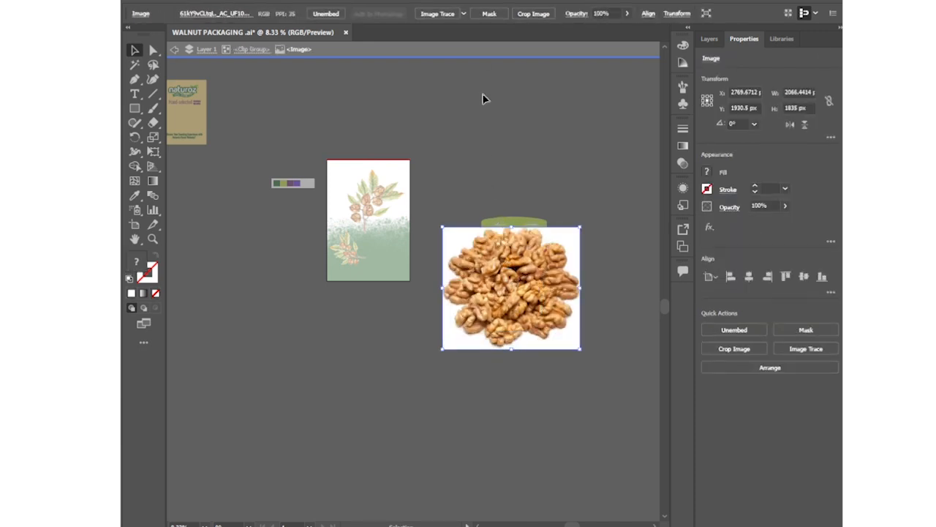
click(473, 52)
drag(511, 350, 510, 370)
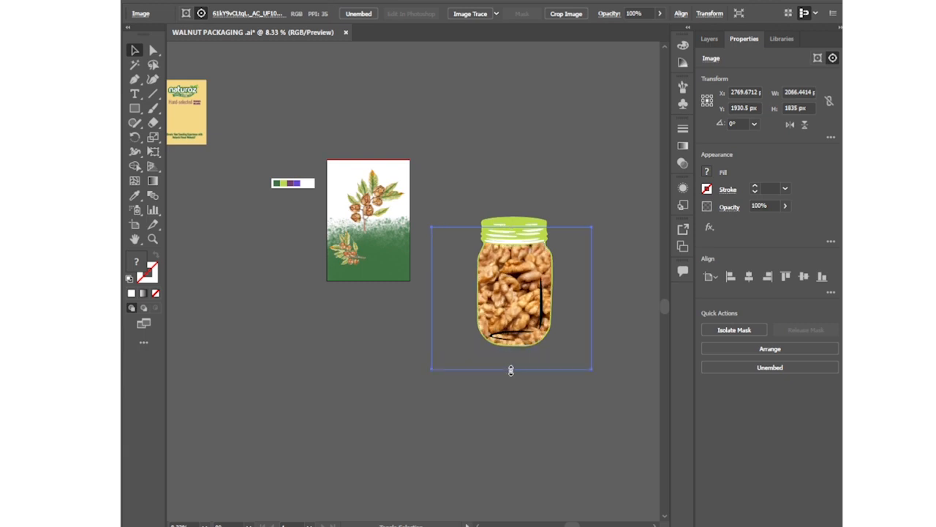
click(474, 151)
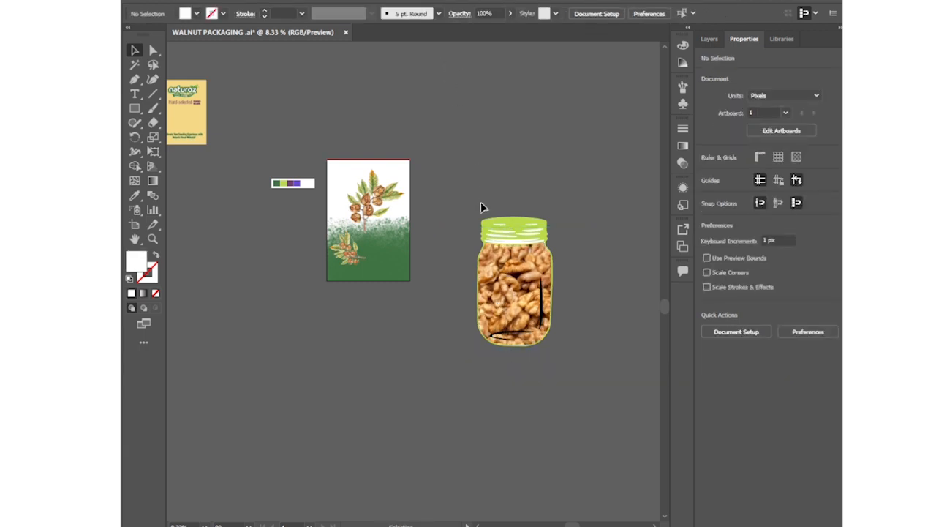
Recolor the jar's black vertical highlight with the white sampled from the lid area.
click(542, 317)
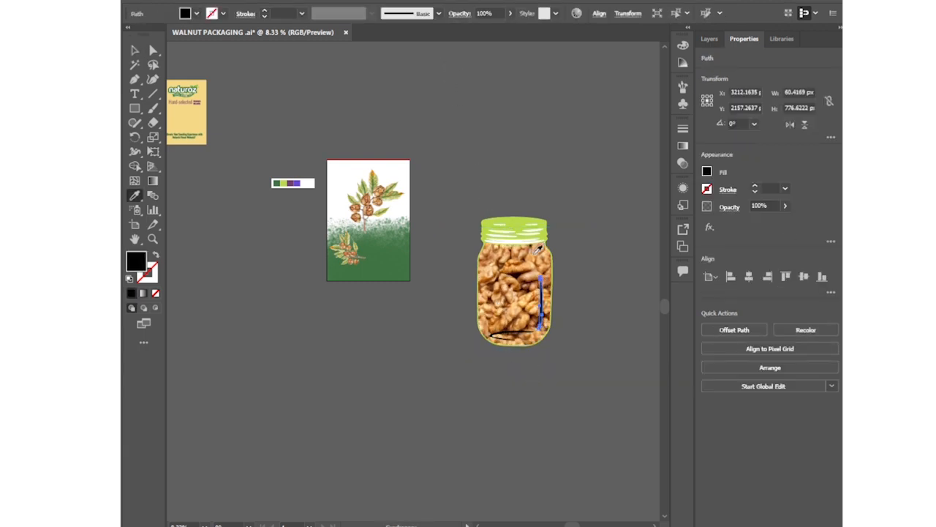
click(517, 240)
key(v)
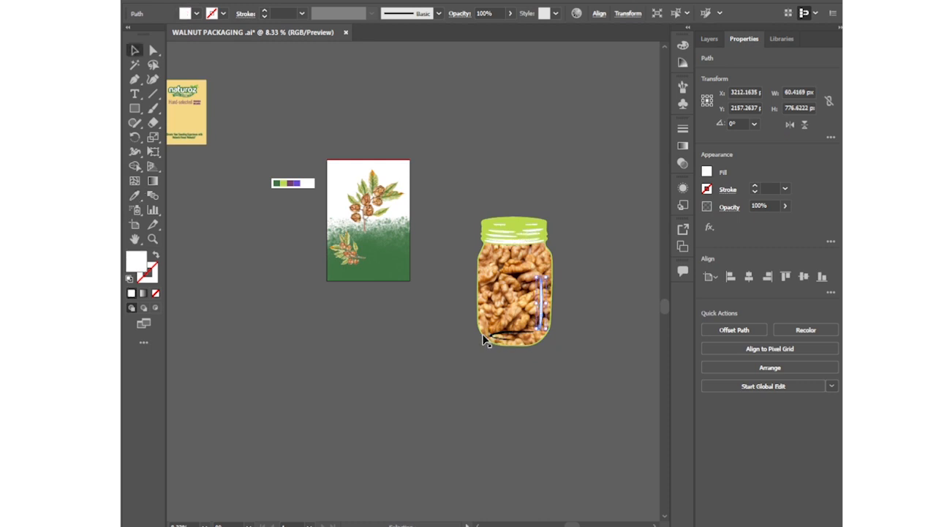
click(503, 335)
click(451, 312)
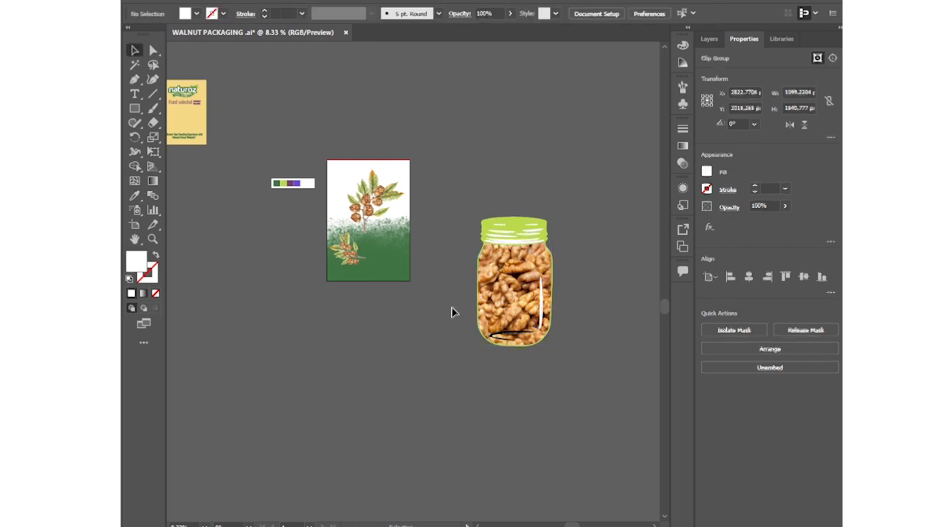
Recolor the black highlight at the jar's base with white sampled from the vertical highlight.
click(504, 335)
key(i)
click(543, 293)
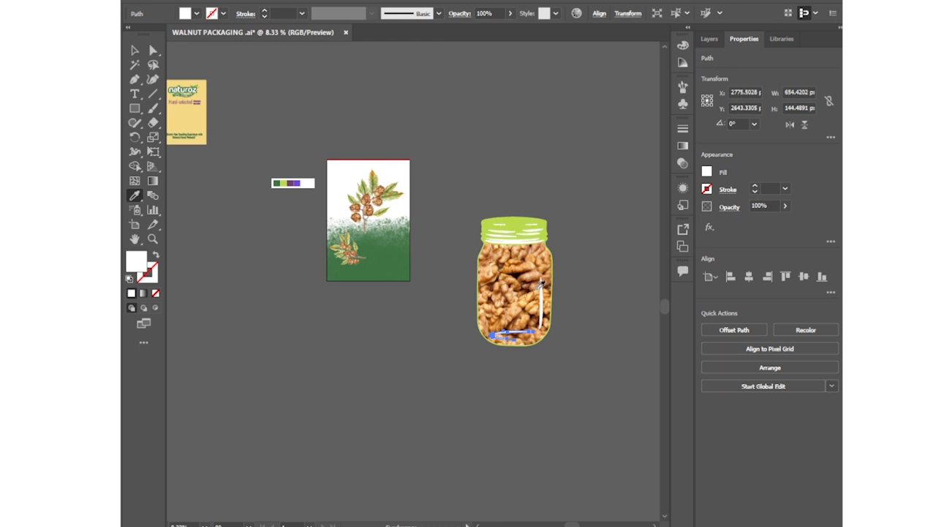
key(v)
click(445, 297)
Delete the highlight at the jar's base along with its matching cut-out in the clipping path.
click(513, 338)
key(Delete)
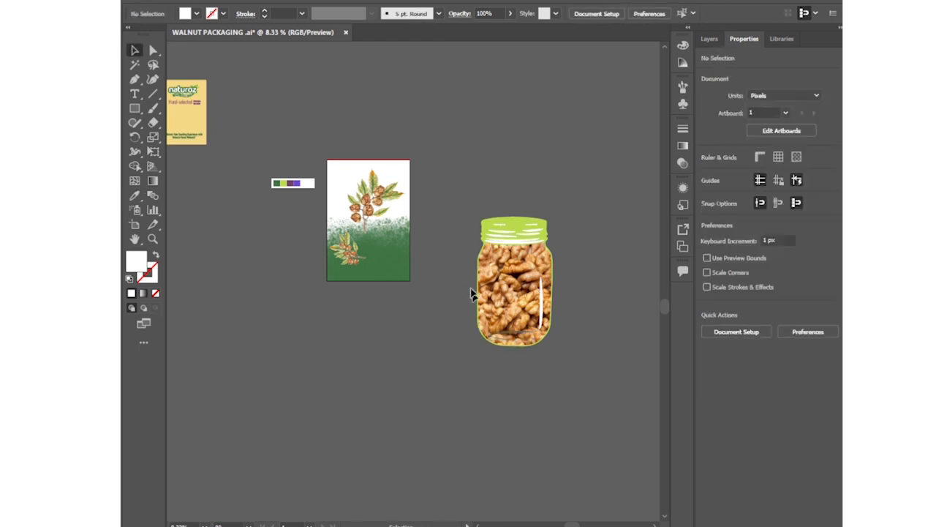
double_click(503, 331)
double_click(504, 331)
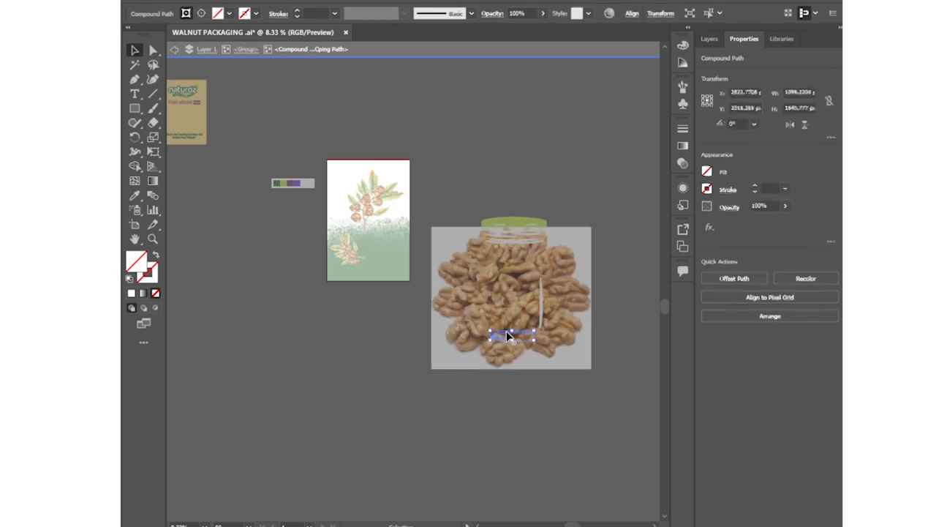
key(Delete)
double_click(430, 76)
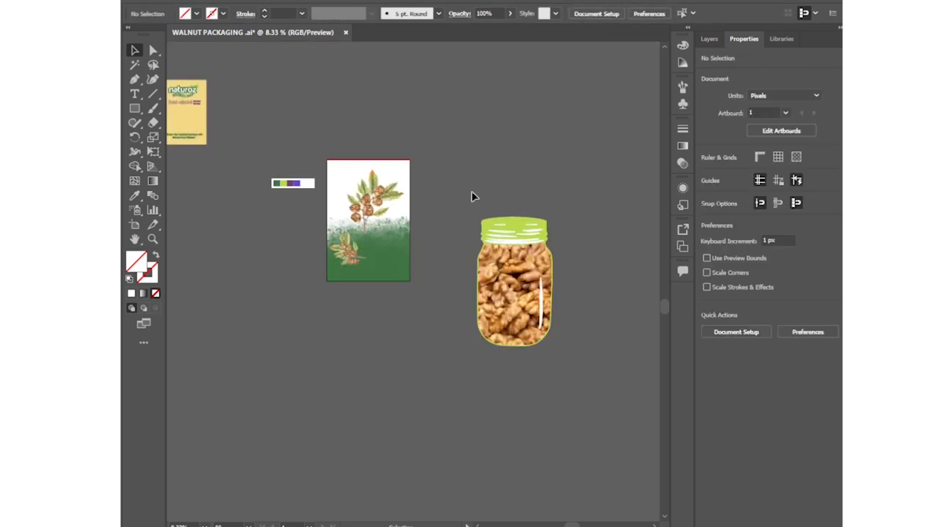
Place the black brush-stroke circle image 20221107_185835 below the artboard and embed it.
click(564, 388)
click(571, 332)
click(172, 2)
click(203, 211)
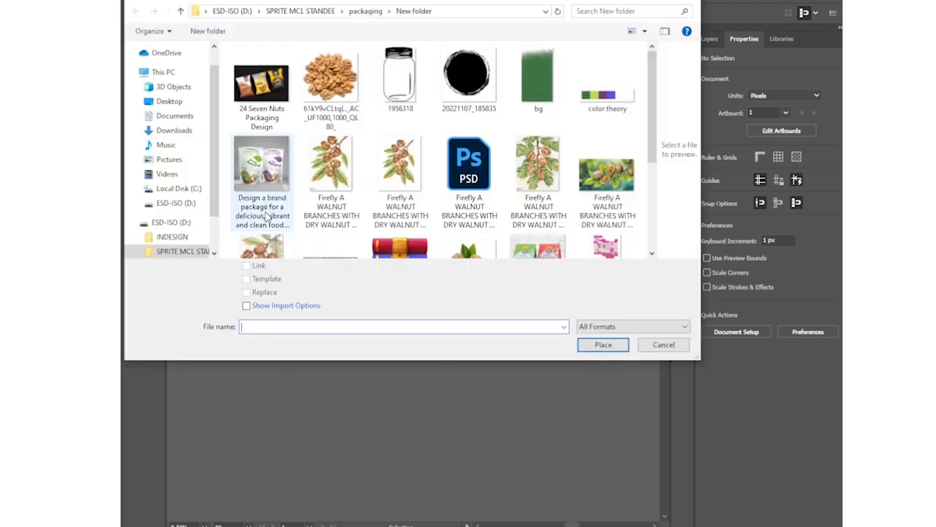
click(468, 73)
click(603, 344)
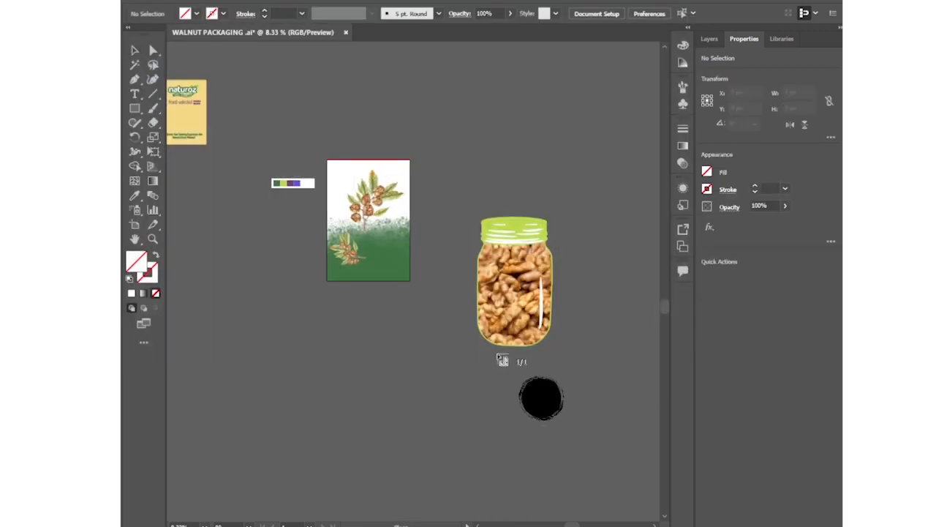
click(356, 346)
click(346, 12)
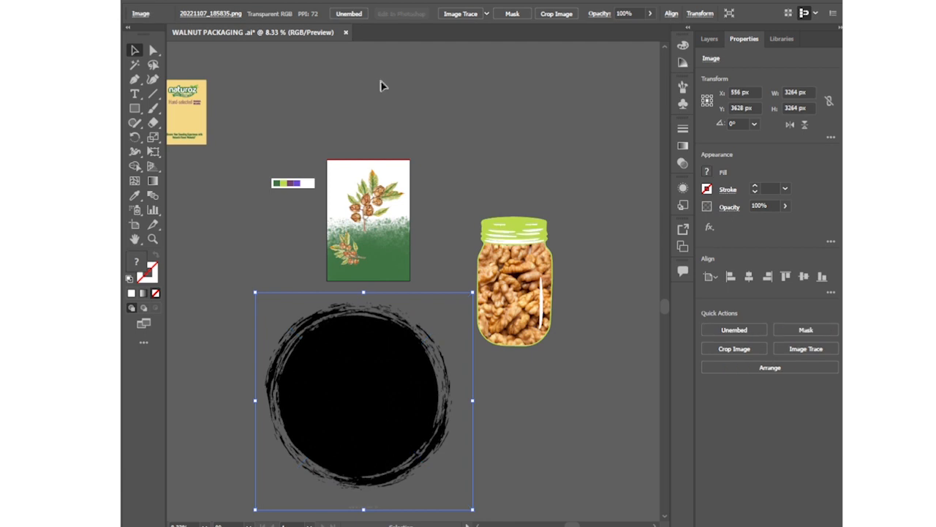
click(376, 83)
Try to recolor the embedded circle image with white sampled from the color scheme strip.
click(365, 374)
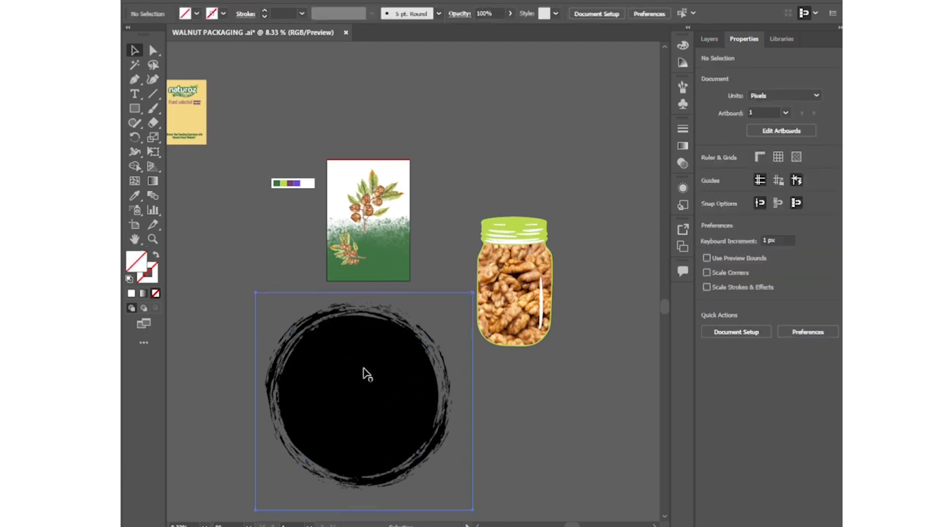
key(i)
click(310, 183)
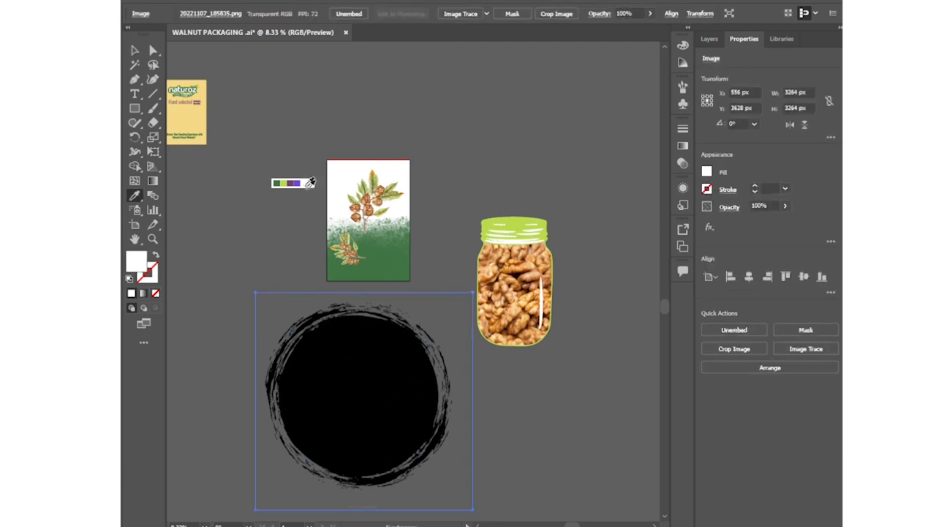
Convert the circle image to vector shapes with the default Image Trace and expand the result.
click(451, 14)
click(575, 288)
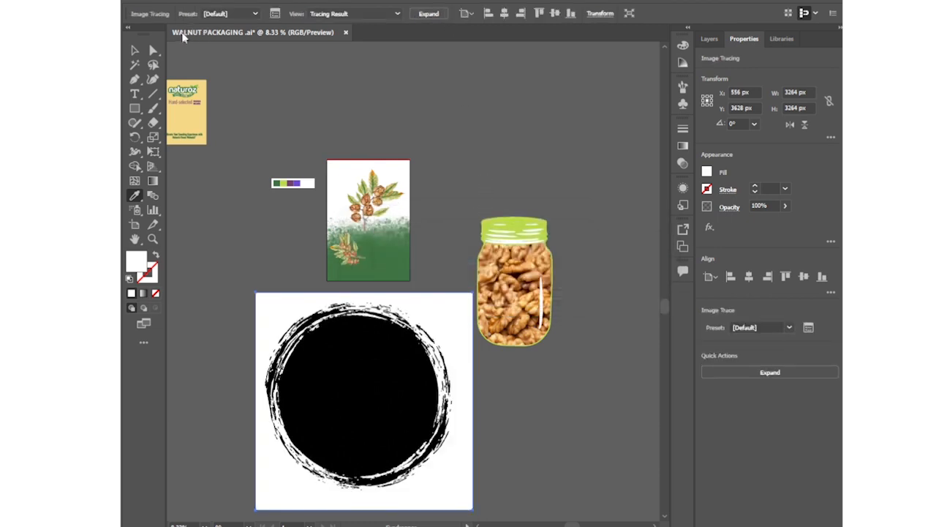
click(713, 371)
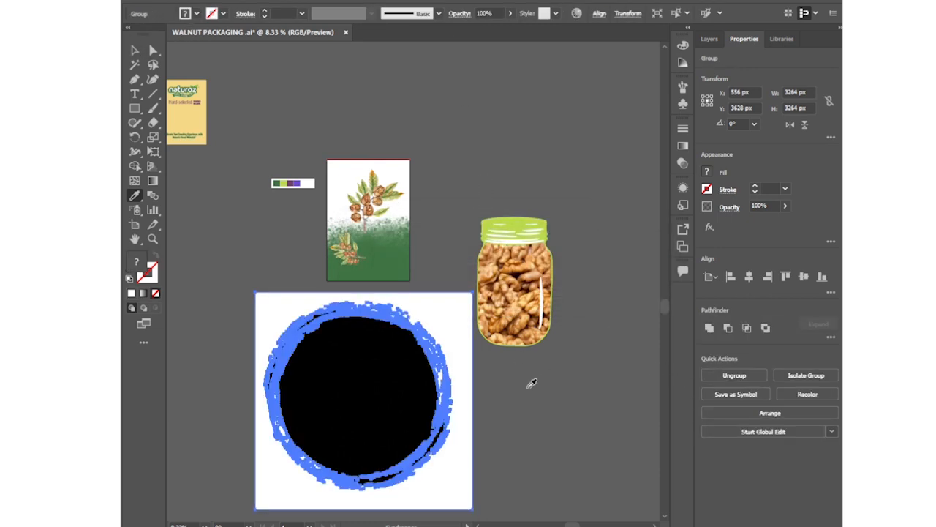
key(v)
click(530, 395)
Ungroup the traced circle and delete the white background around it.
click(457, 365)
click(734, 375)
click(463, 356)
key(Delete)
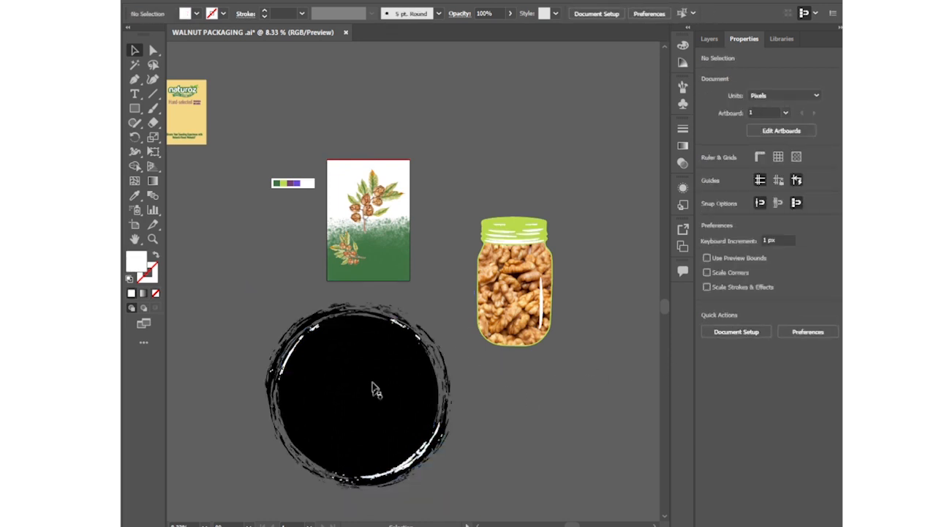
Delete the larger white slivers along the upper-left inner edge of the traced circle.
click(292, 350)
key(Delete)
click(305, 339)
key(Delete)
click(310, 329)
key(Delete)
click(317, 328)
key(Delete)
click(313, 331)
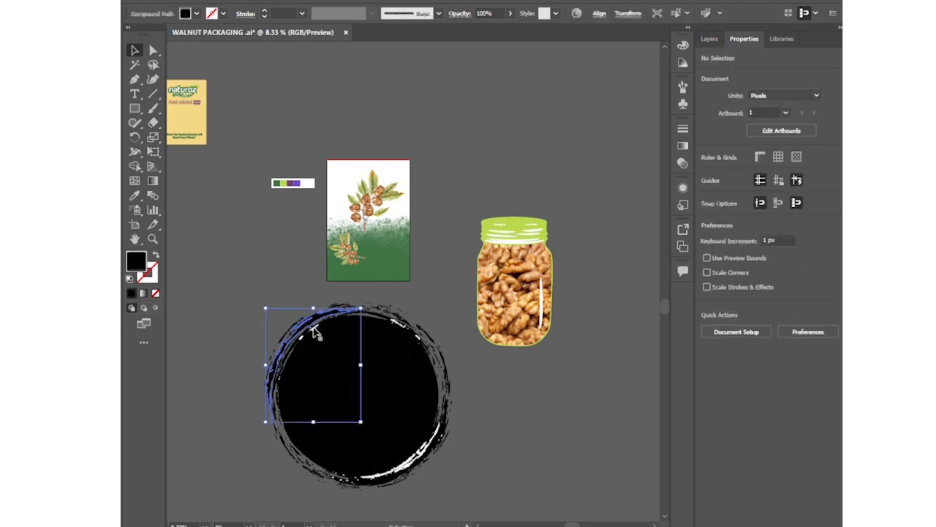
click(253, 316)
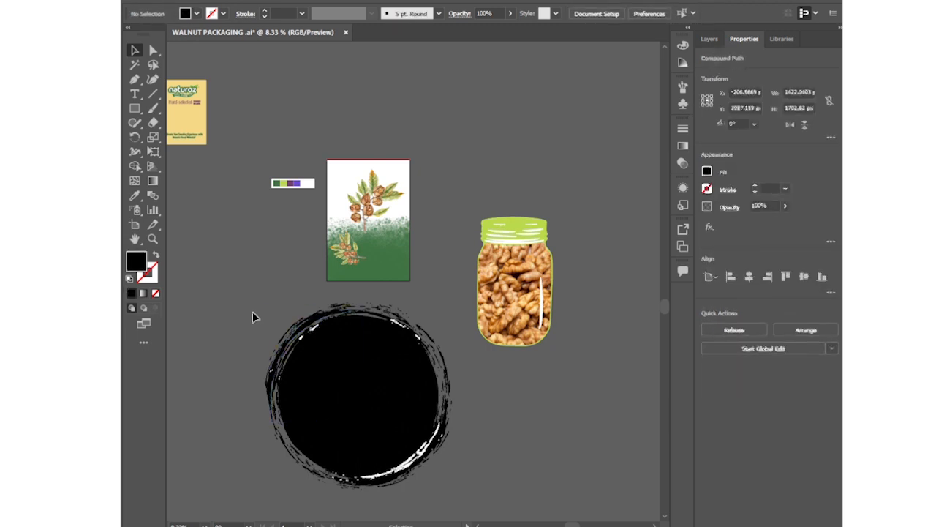
Isolate the traced circle's compound path and delete the remaining white flecks along its upper-left edge.
double_click(304, 343)
click(303, 340)
key(Delete)
click(315, 327)
key(Delete)
click(314, 331)
key(Delete)
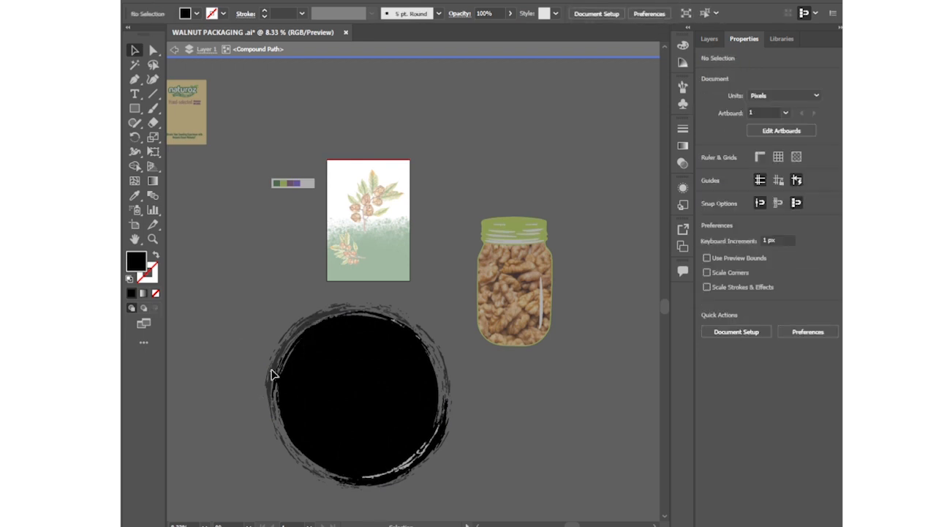
click(305, 53)
click(274, 377)
key(Delete)
Delete the white slivers along the upper-right inner edge of the traced circle.
double_click(394, 329)
double_click(396, 324)
click(397, 323)
key(Delete)
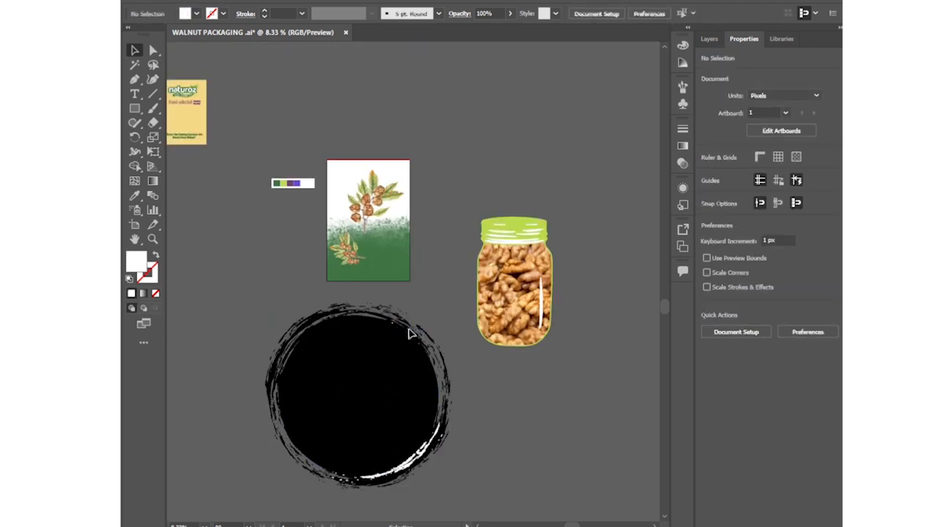
Delete the remaining white slivers along the lower-right inner edge of the traced circle.
click(419, 455)
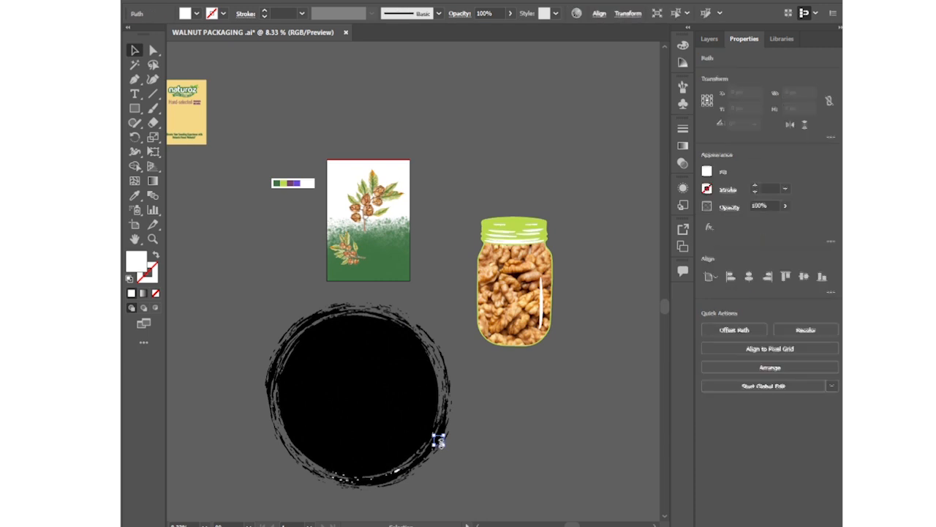
click(387, 479)
click(345, 500)
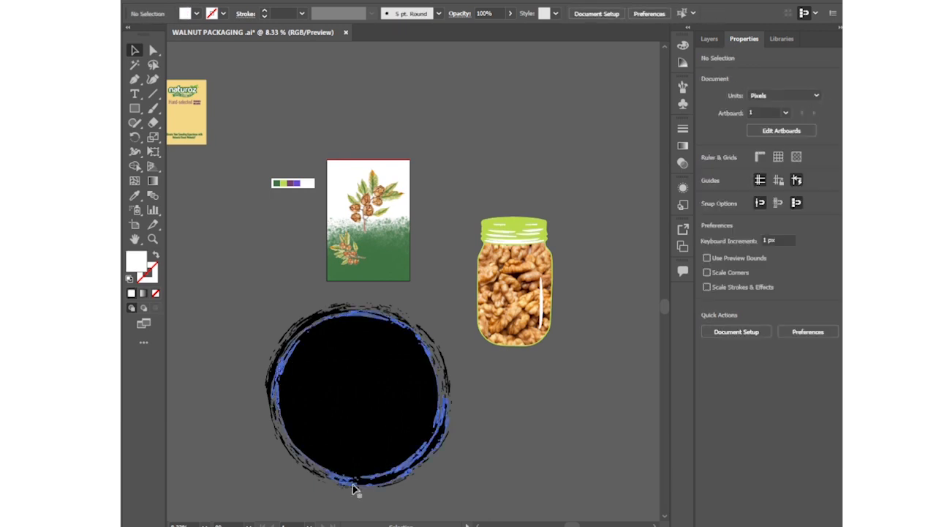
Undo the last edits made to the pieces of the traced circle.
key(ctrl+z)
key(ctrl+z)
key(ctrl+z)
click(251, 378)
drag(395, 373, 413, 378)
key(ctrl+z)
Recolor the small black piece on the traced circle's lower-left edge with the jar lid's light green.
click(436, 356)
click(425, 342)
click(297, 454)
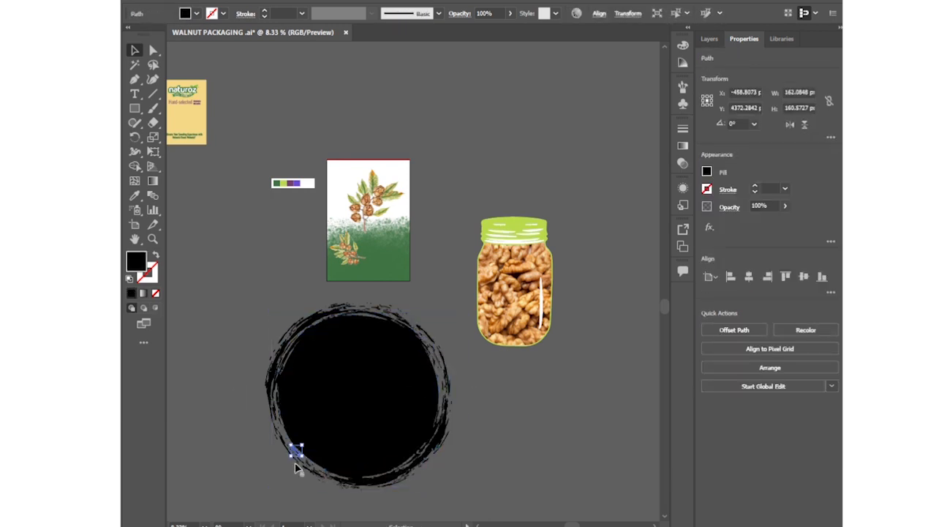
key(i)
click(514, 228)
key(v)
Recolor a brush-stroke piece on the traced circle's right edge with the jar lid's light green.
click(461, 307)
click(437, 426)
click(458, 402)
click(444, 365)
click(444, 367)
key(i)
click(510, 227)
key(v)
Recolor the brush stroke on the traced circle's left edge with the jar lid's light green.
click(517, 402)
click(278, 370)
key(i)
click(517, 226)
key(v)
Recolor all pieces of the traced circle white, including its center and brush-stroke edge.
click(461, 307)
click(426, 444)
click(520, 438)
click(379, 376)
click(313, 471)
drag(278, 447, 299, 440)
key(i)
click(446, 384)
key(v)
drag(236, 307, 416, 474)
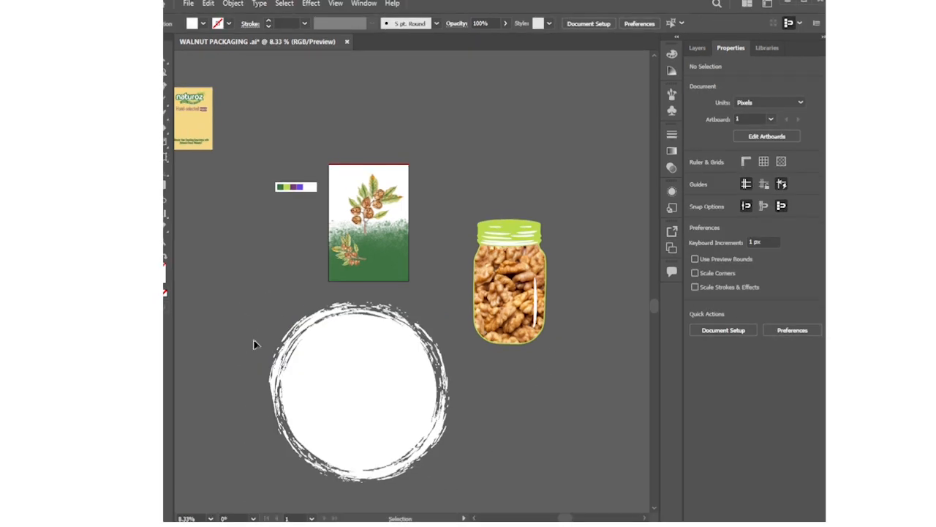
Fill the compound path on the white circle's upper-left edge with the jar lid's light green.
click(283, 378)
key(i)
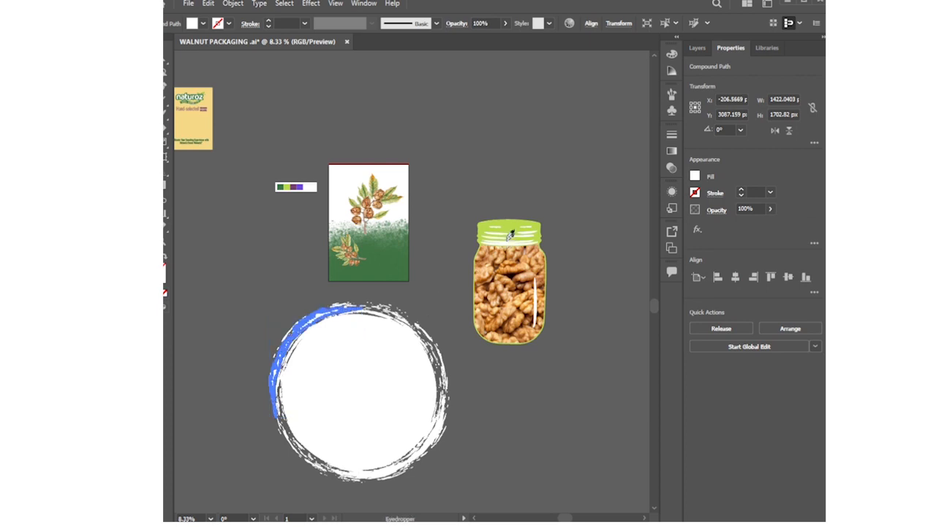
click(518, 227)
key(v)
click(470, 435)
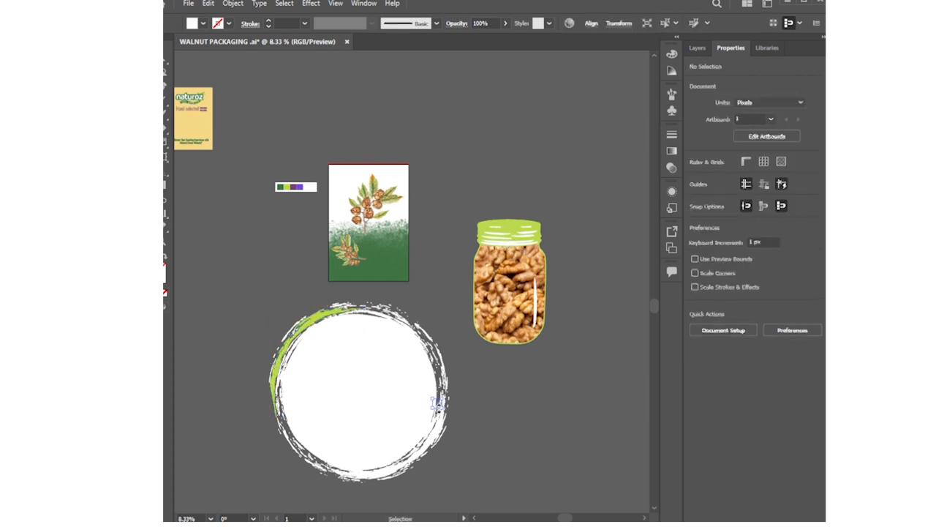
Fill the brush strokes on the circle's right and lower-left edges with the jar lid's light green.
click(437, 402)
click(443, 378)
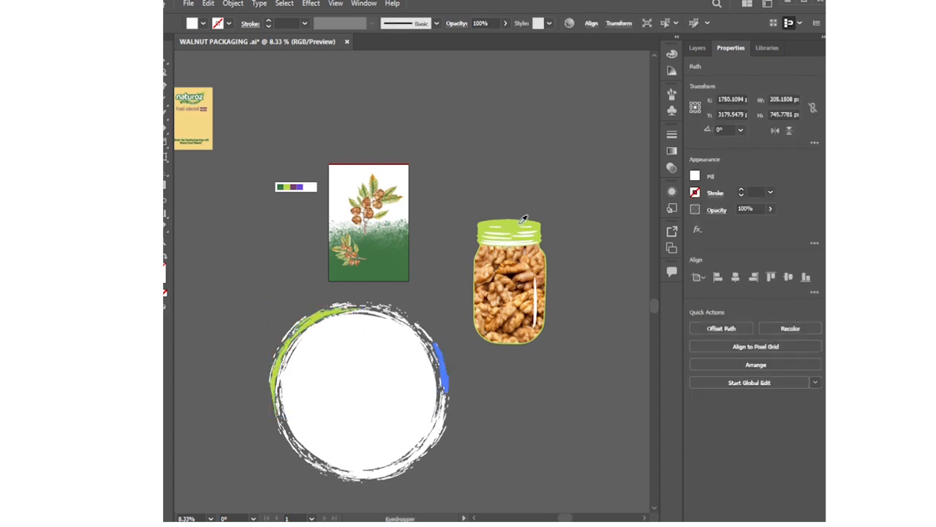
click(515, 383)
click(307, 466)
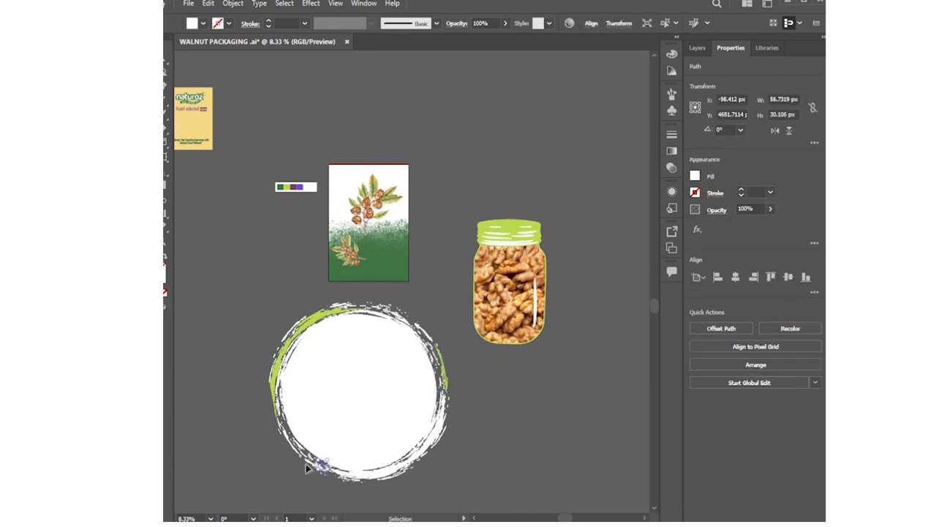
drag(267, 440, 292, 450)
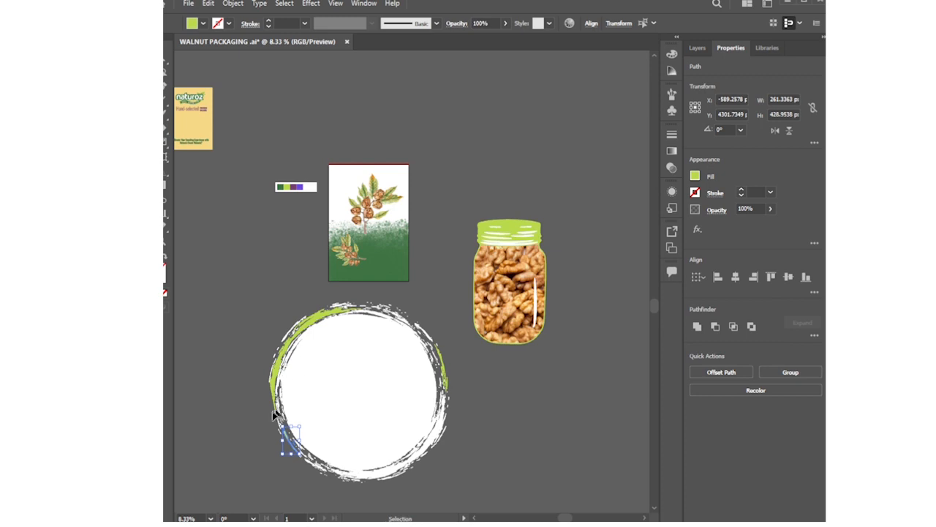
click(249, 416)
Select all pieces of the brush-stroke circle and group them.
drag(268, 303, 302, 362)
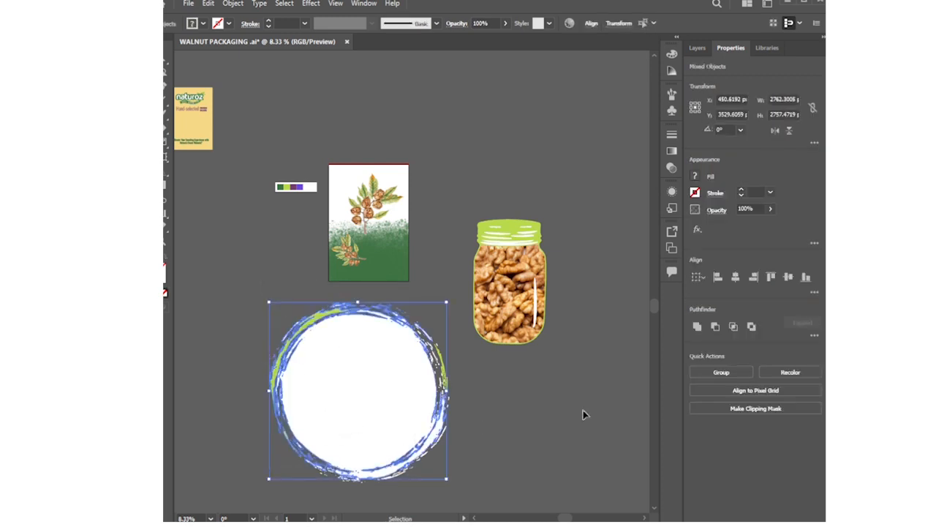
drag(223, 317, 461, 495)
click(715, 373)
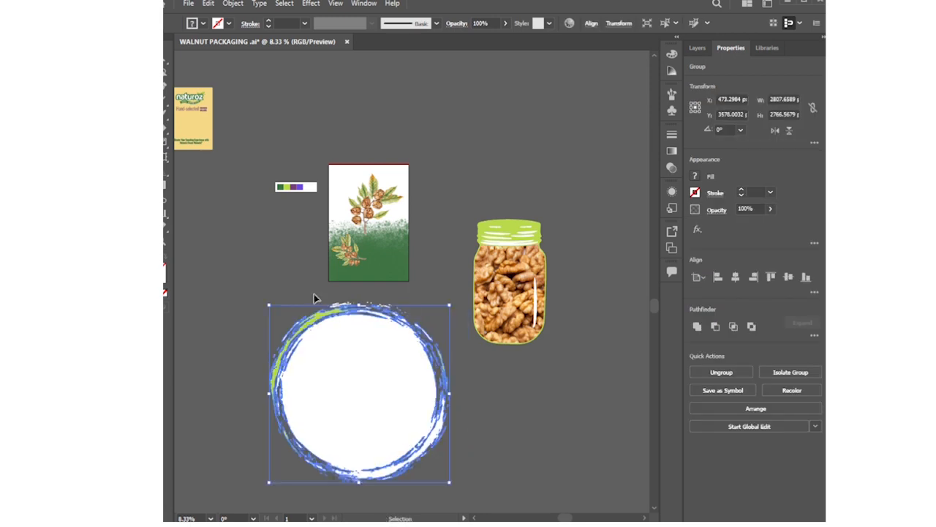
drag(314, 298, 373, 351)
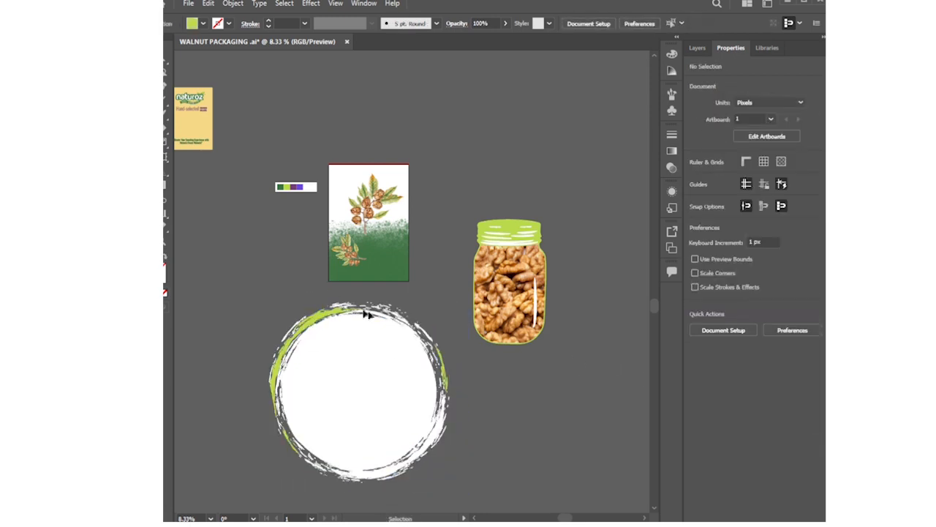
click(418, 334)
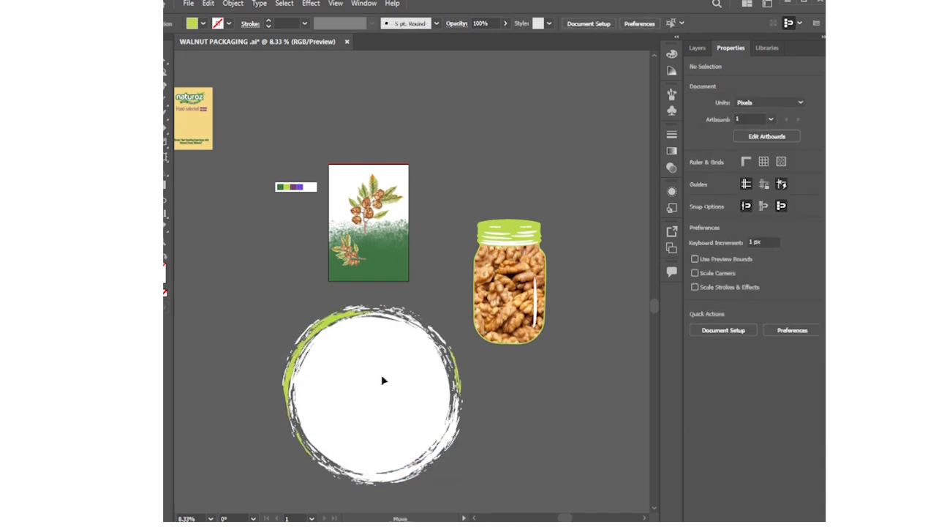
Scale the circle group down to about 900 px wide and place it on the artboard between the two walnut branches.
click(383, 379)
drag(460, 395, 367, 395)
click(399, 380)
drag(319, 378, 375, 236)
click(288, 230)
click(378, 236)
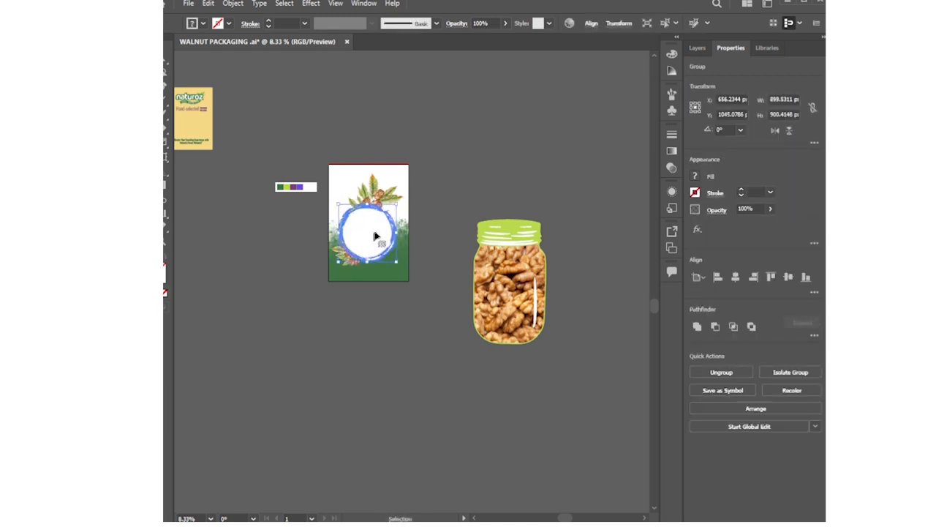
Move the walnut jar onto the artboard and scale it proportionally to about 604 px wide.
click(489, 354)
drag(531, 305, 430, 296)
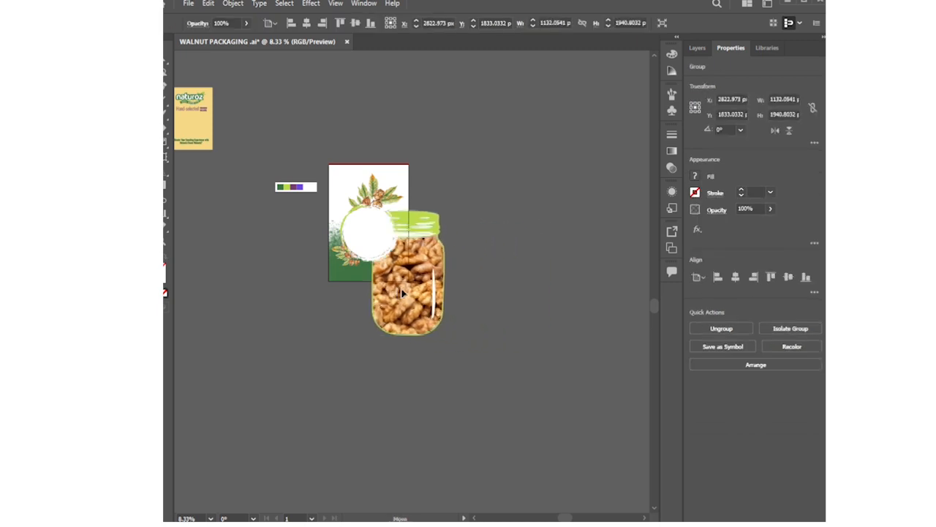
key(ctrl+equal)
key(ctrl+equal)
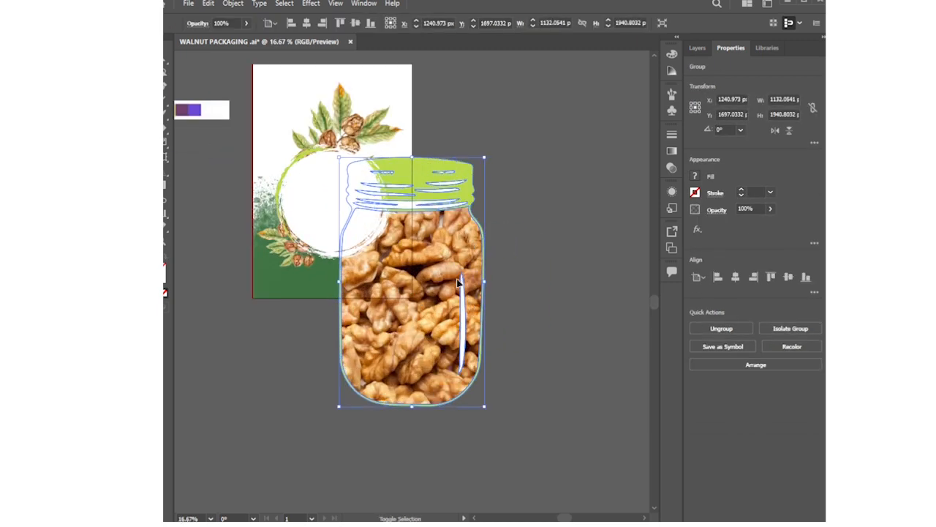
drag(485, 282, 417, 282)
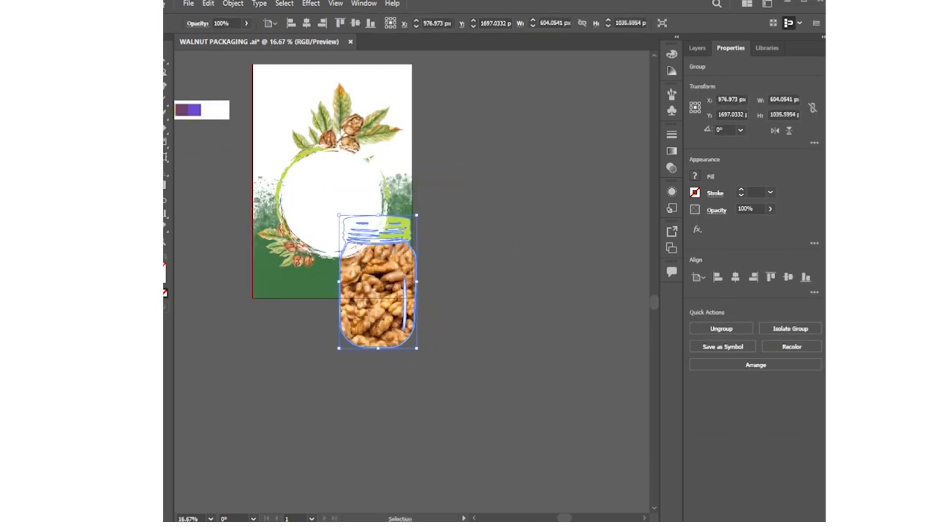
Move the jar up to the artboard's lower-right corner and bring it to the front.
key(alt+Tab)
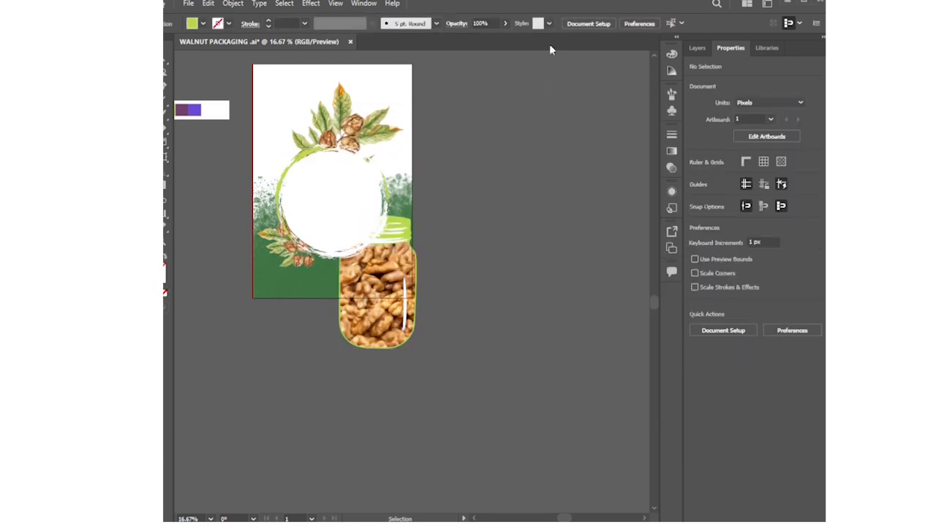
drag(407, 336, 402, 306)
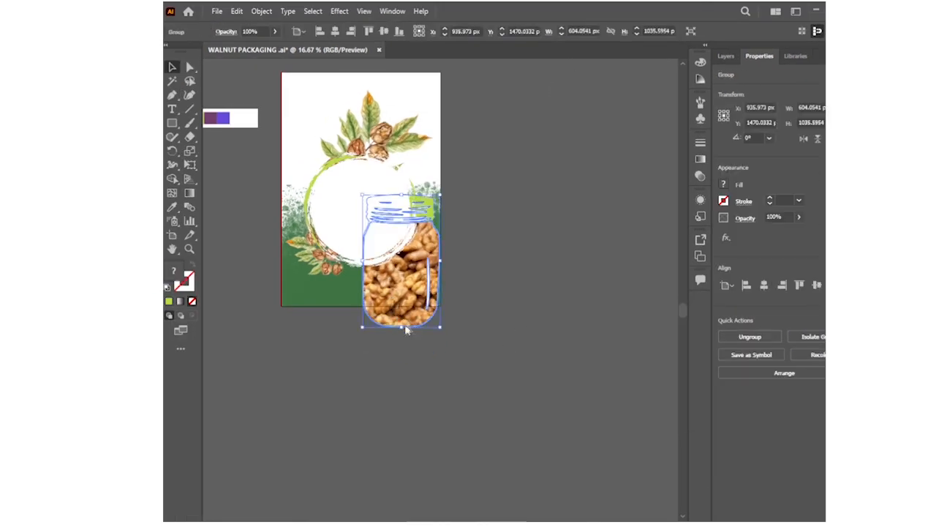
right_click(406, 325)
mouse_move(495, 455)
click(541, 470)
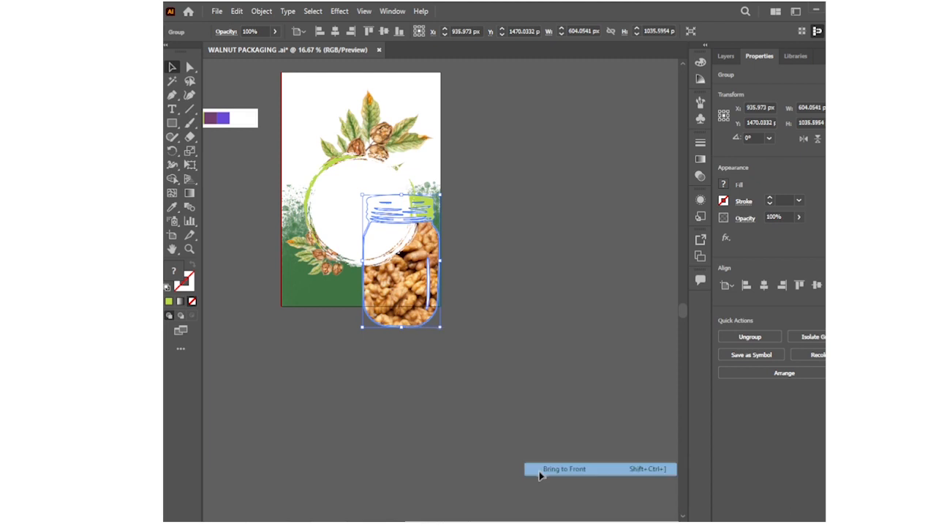
Shrink the jar, tilt it about 20°, and place it over the circle's lower-right edge.
drag(390, 260, 370, 235)
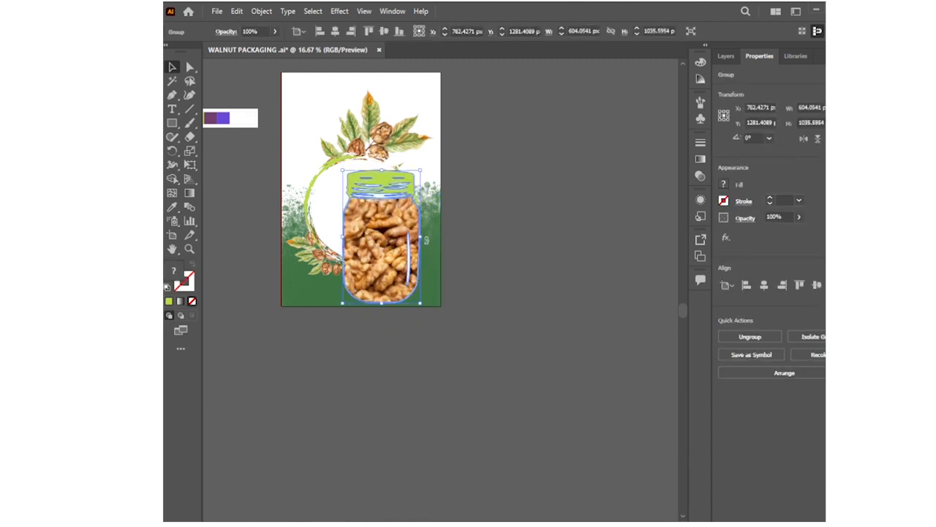
drag(426, 240, 398, 244)
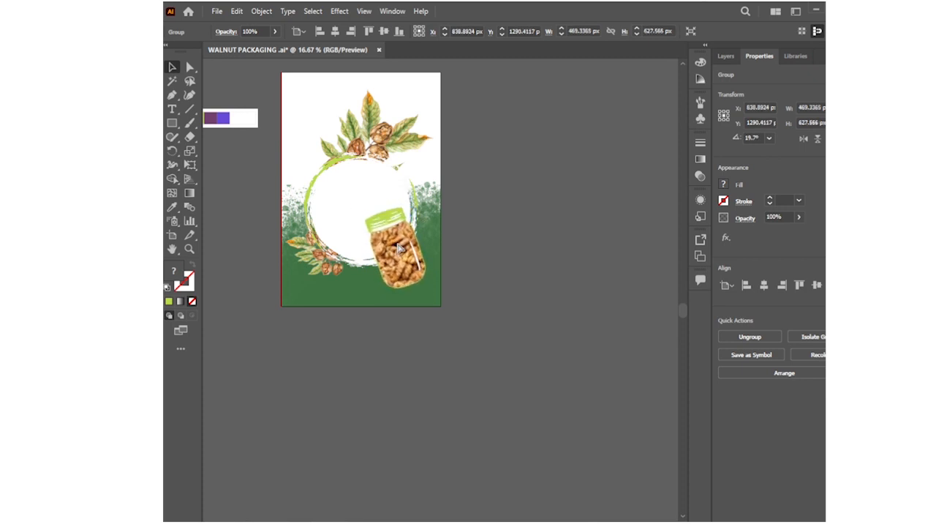
click(555, 293)
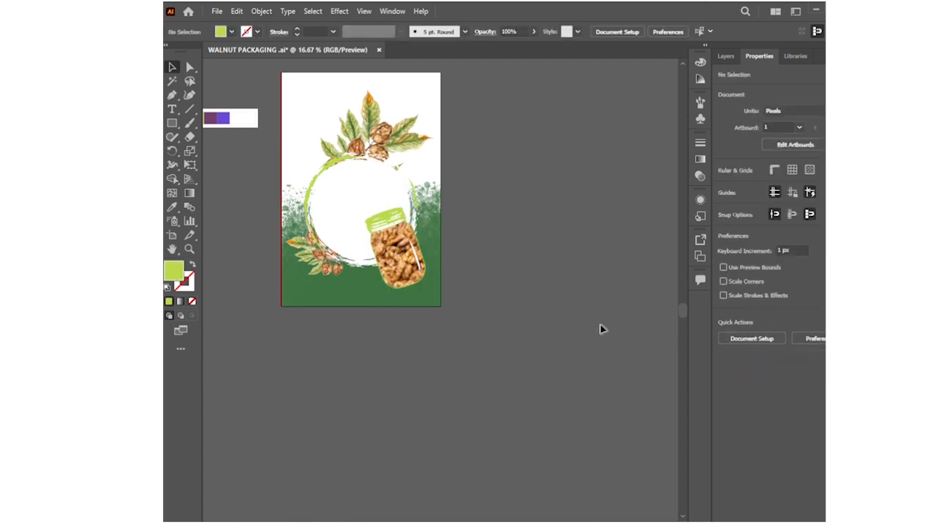
Move the yellow Naturoz reference layout closer to the artboard and ungroup it.
drag(681, 311, 681, 301)
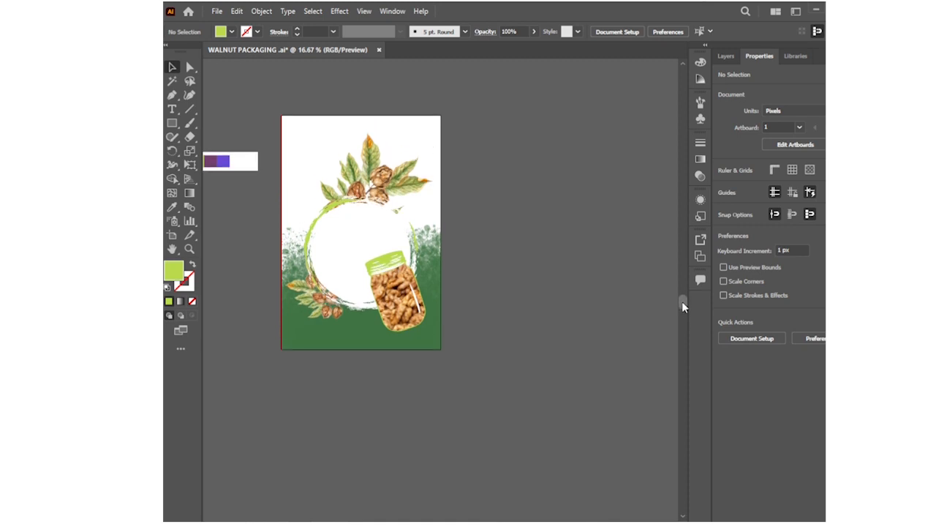
key(ctrl+minus)
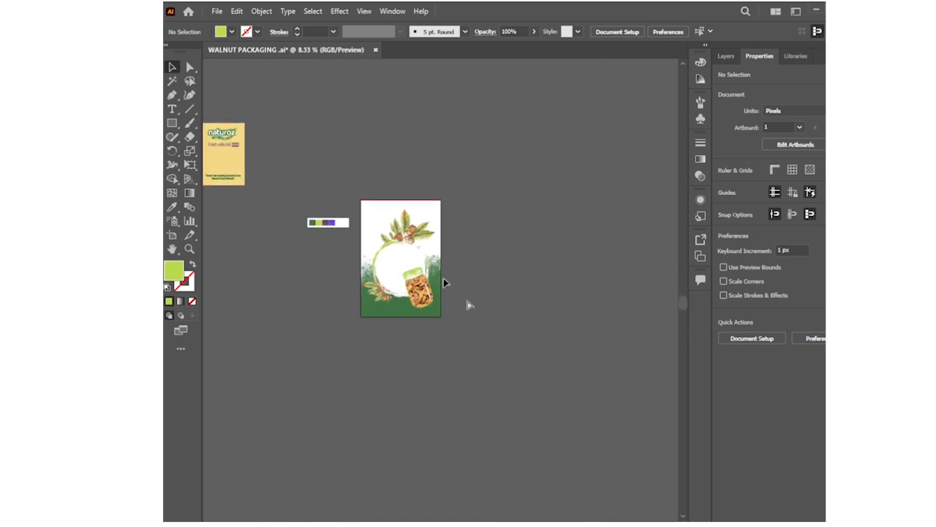
drag(217, 146, 289, 147)
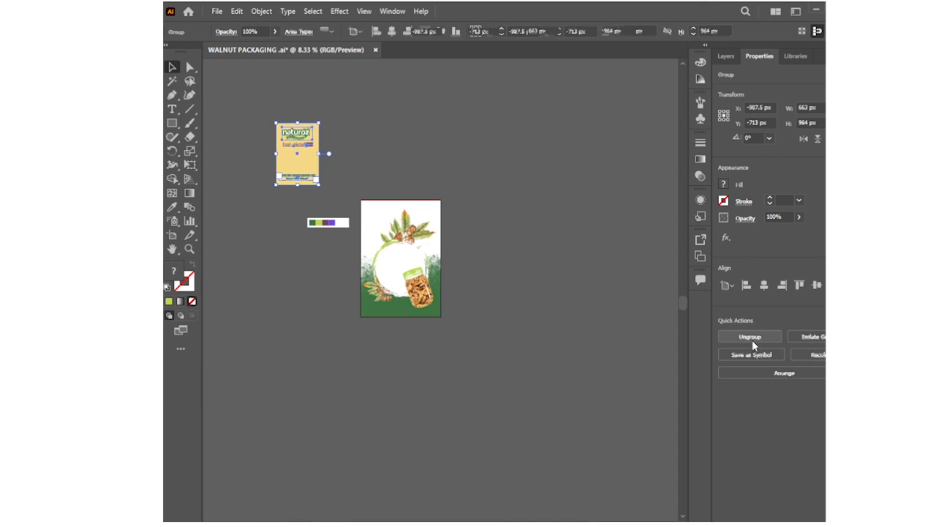
click(427, 120)
Move the Naturoz logo into the upper part of the white circle and bring it to the front.
click(399, 255)
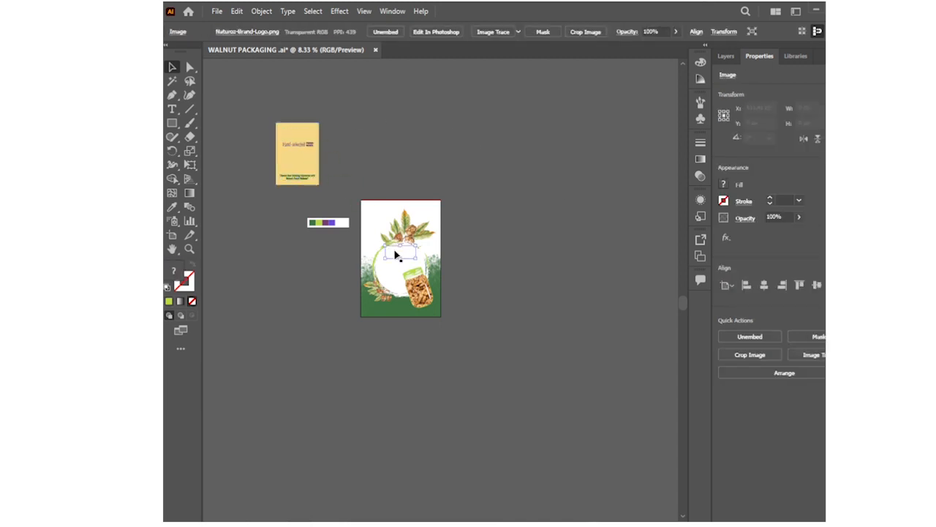
right_click(397, 254)
mouse_move(491, 355)
click(528, 345)
click(528, 334)
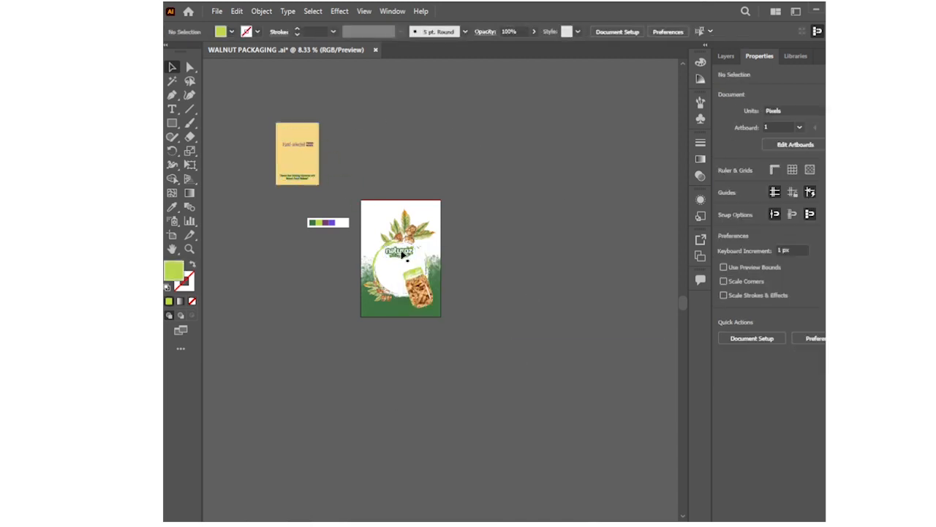
click(399, 256)
Delete the yellow background rectangle behind the reference layout's texts.
click(330, 91)
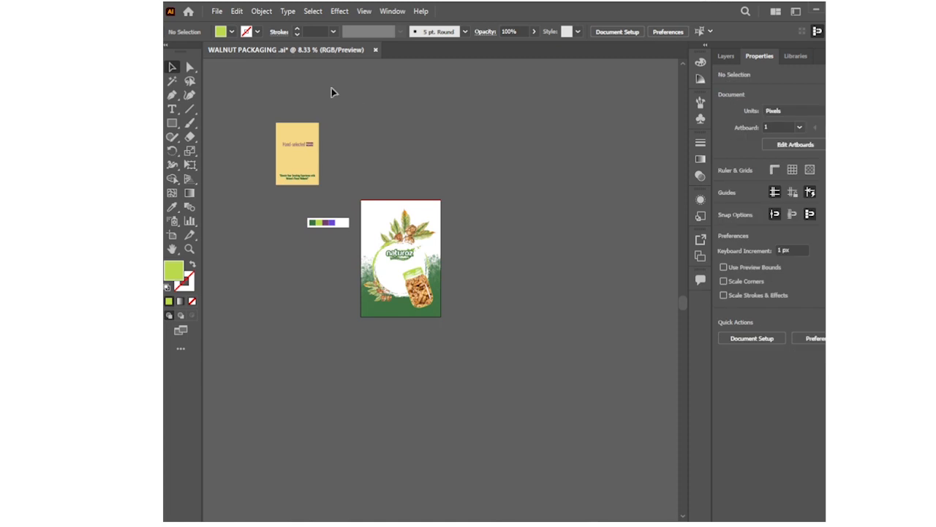
click(285, 141)
key(Delete)
Bring the "Hand-selected PREMIUM WALNUTS" text group to the front and place it below the logo in the circle.
click(298, 147)
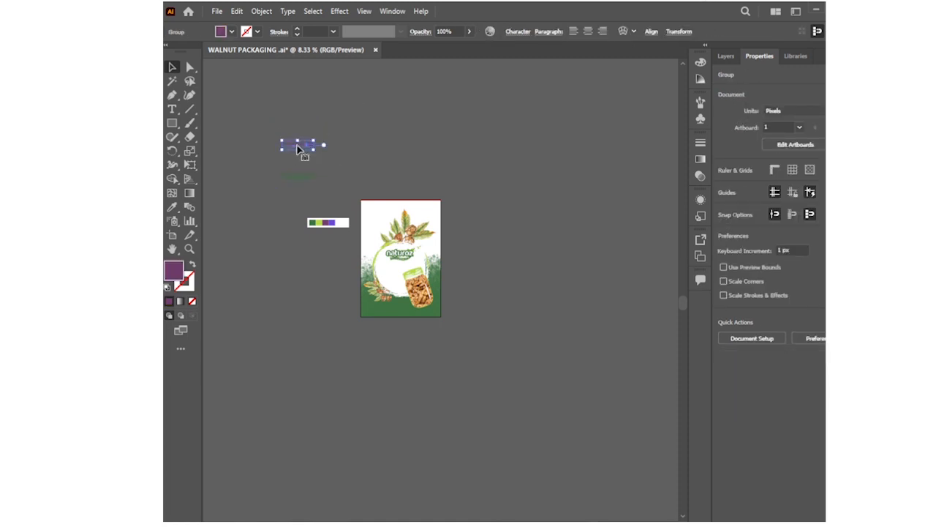
drag(298, 148, 328, 201)
drag(380, 261, 375, 249)
right_click(375, 249)
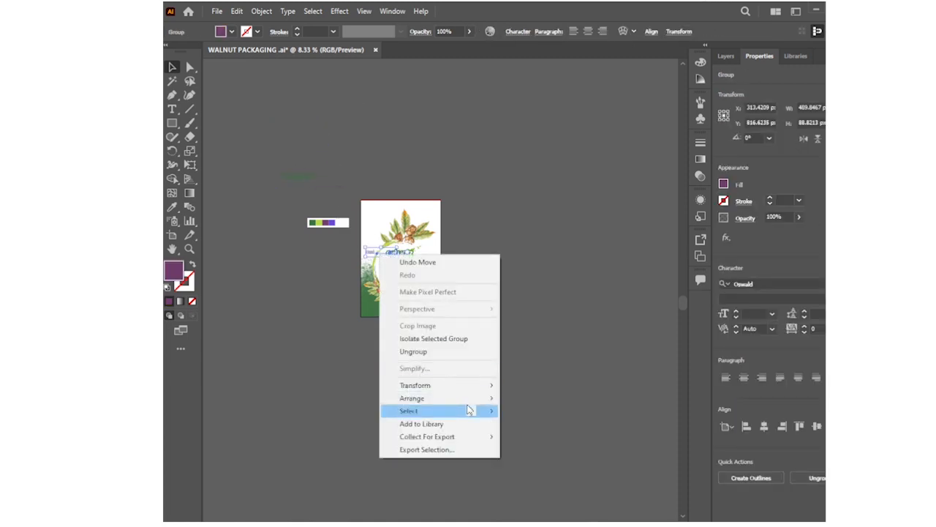
click(545, 395)
click(444, 271)
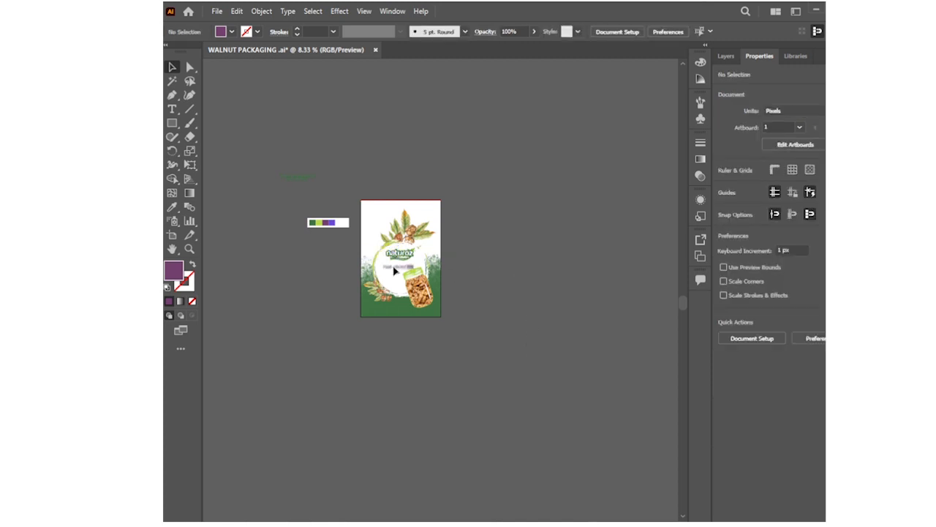
click(397, 266)
Place the green "Elevate Your Snacking Experience with Nature's Finest Walnuts!" tagline below the purple text and bring it to the front.
click(429, 251)
right_click(394, 280)
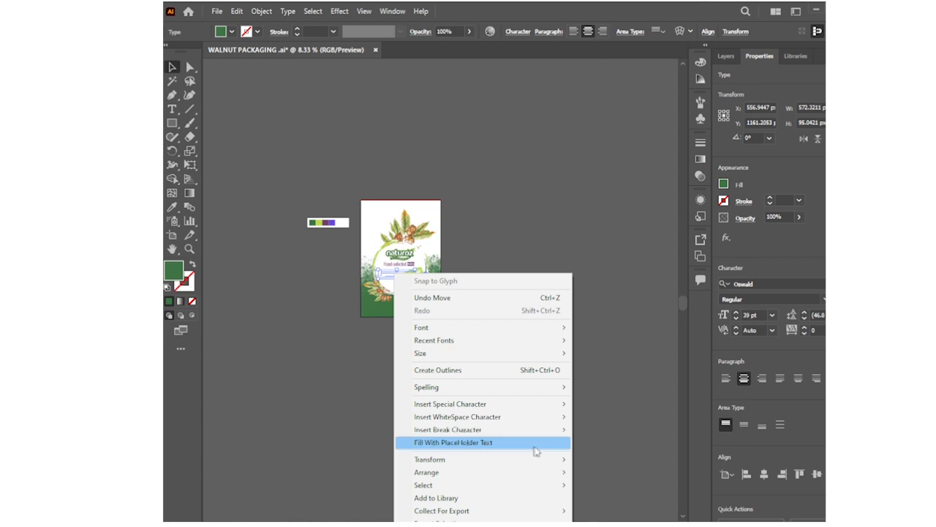
click(614, 474)
click(419, 368)
Nudge the Naturoz logo slightly toward the artboard's horizontal center.
key(ctrl+equal)
key(ctrl+equal)
key(ctrl+equal)
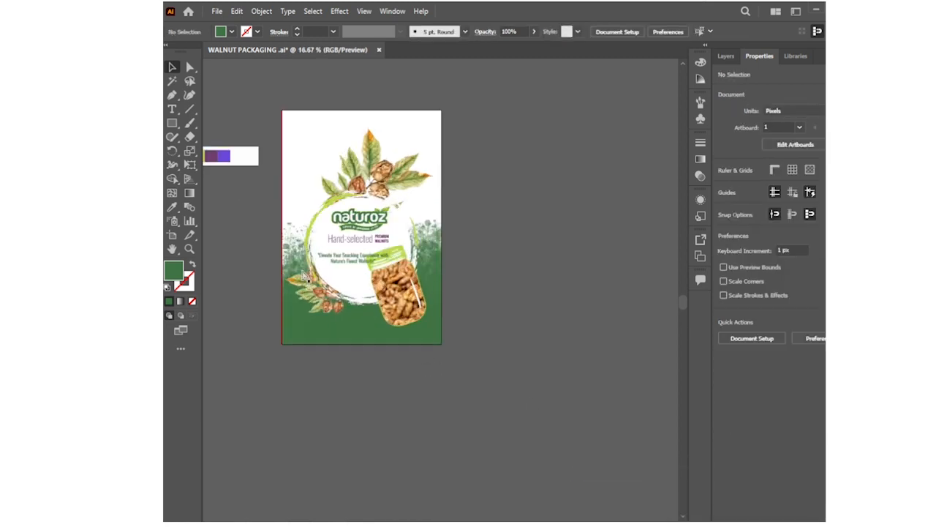
scroll(607, 437, left, 1)
drag(682, 302, 691, 295)
click(430, 273)
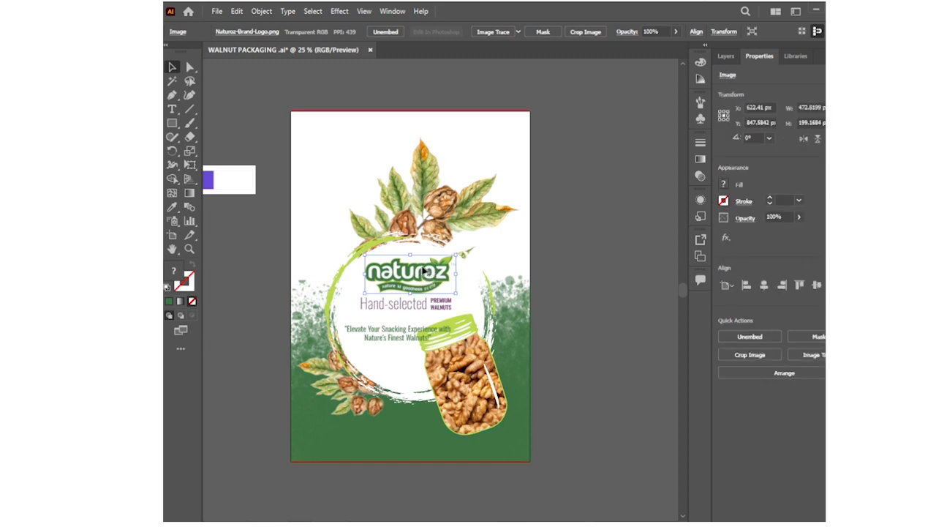
Shrink the Naturoz logo to about 372 px wide and center it above the purple text in the circle.
drag(457, 275, 411, 271)
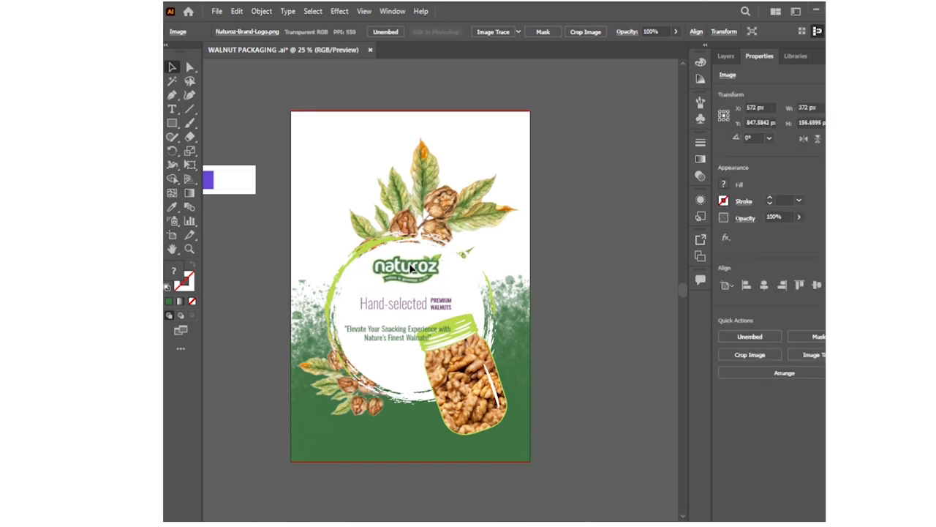
click(289, 300)
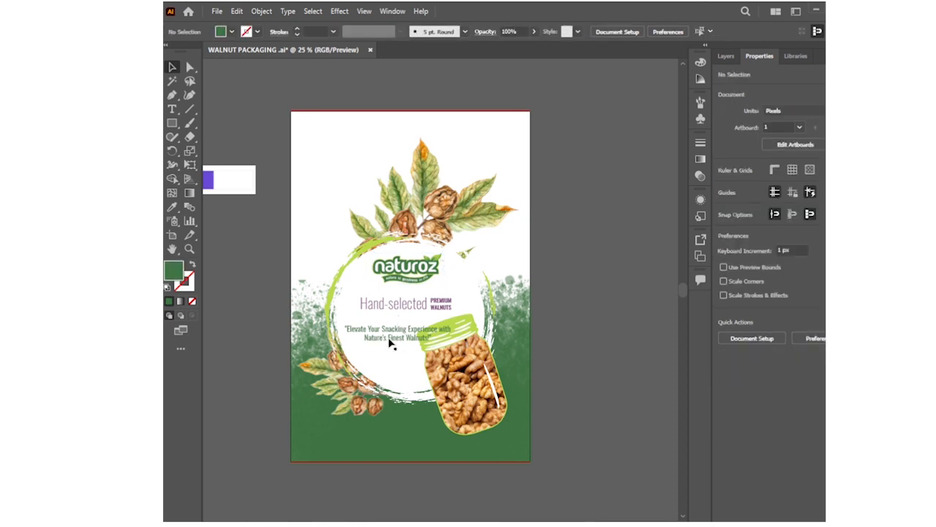
drag(411, 275, 414, 275)
click(567, 269)
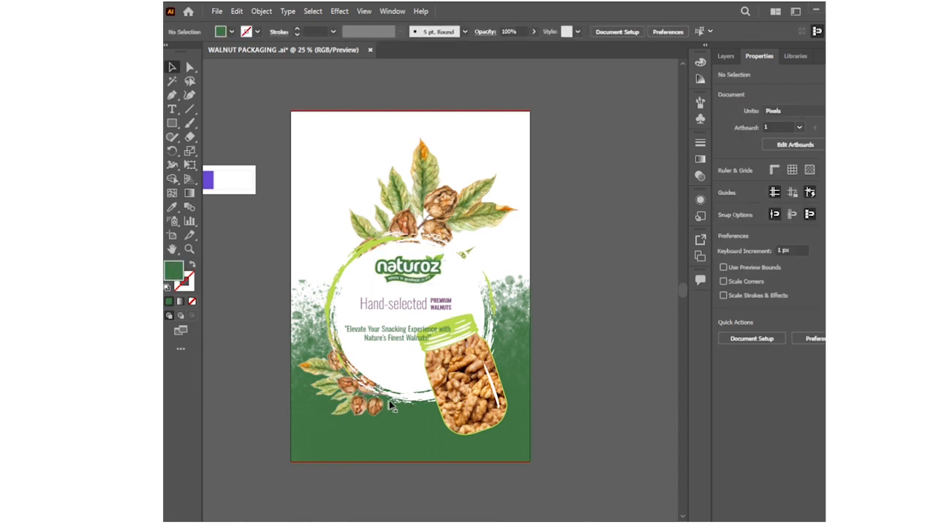
Shift the walnut jar toward the artboard's lower right corner and nudge the purple and green texts toward the circle's center.
drag(468, 398, 476, 410)
click(565, 384)
drag(401, 331, 409, 313)
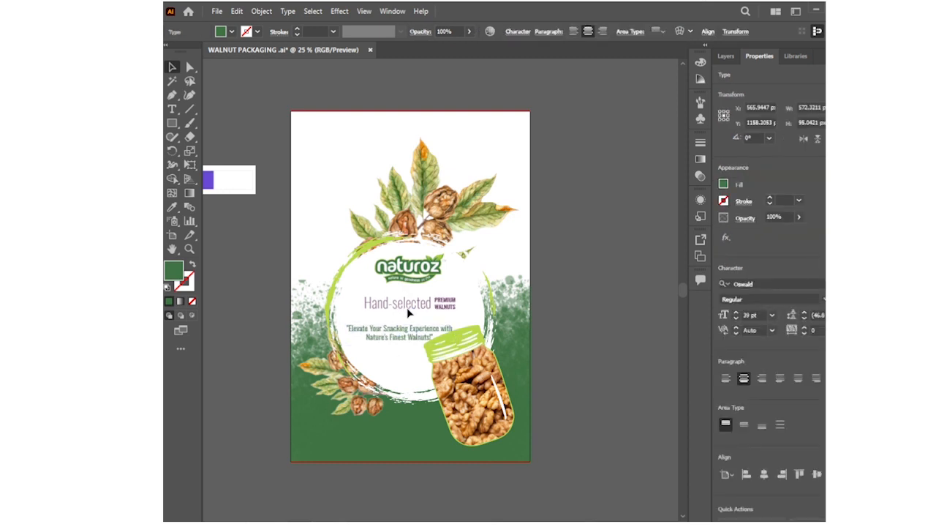
click(552, 351)
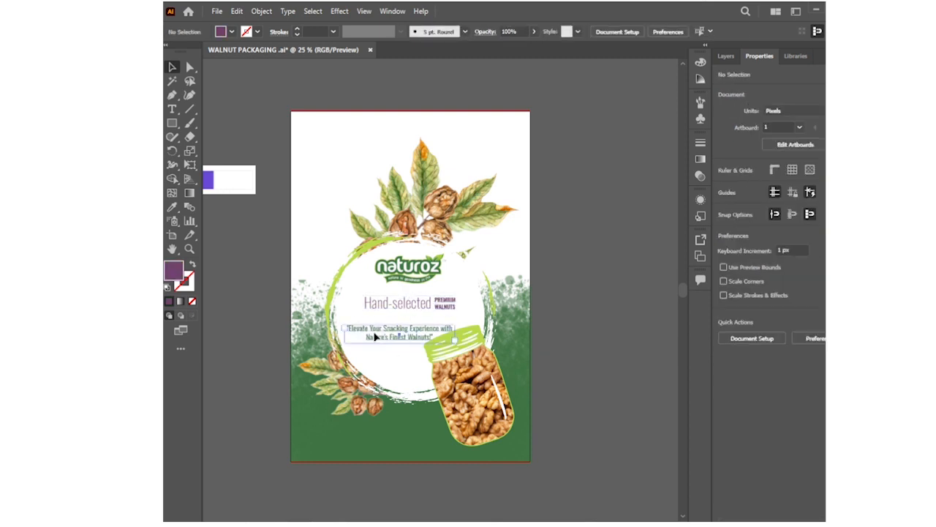
Resize the green tagline's text frame and reposition it within the circle beside the jar.
click(422, 342)
drag(454, 334, 418, 341)
click(269, 284)
drag(362, 342, 368, 335)
drag(424, 336, 449, 336)
drag(399, 355, 399, 341)
click(605, 350)
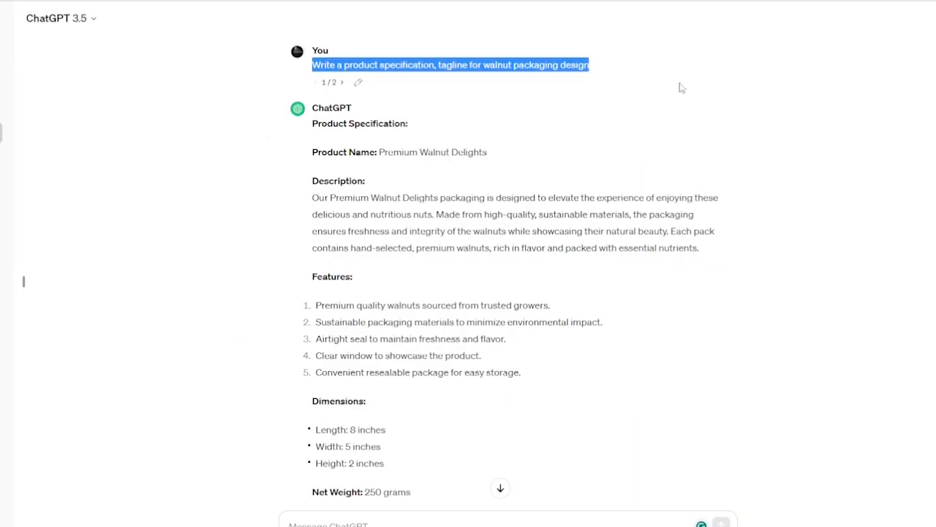
Review the walnut product specification in ChatGPT and select its tagline.
scroll(680, 88, down, 3)
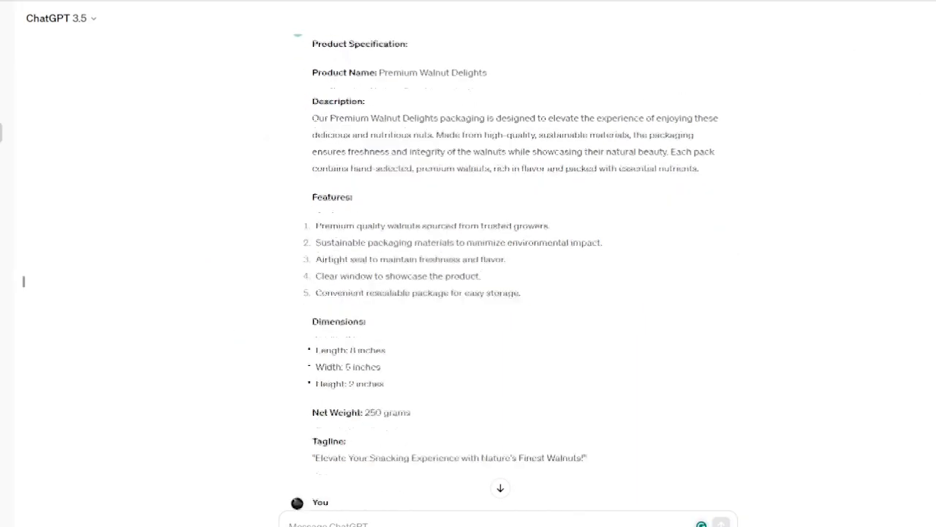
drag(306, 407, 596, 416)
triple_click(500, 408)
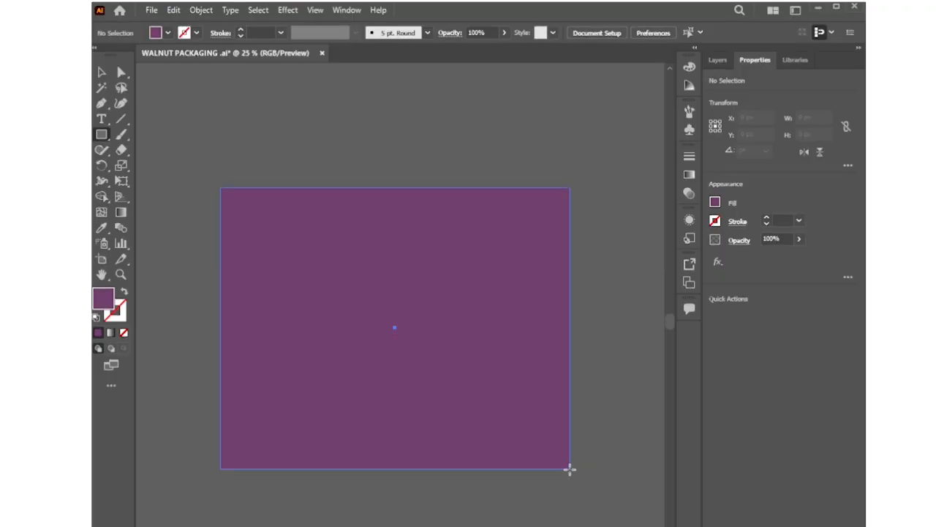
Draw a rectangle about 1173 by 1495 px beside the packaging artboard, with no fill and a 5 pt black stroke.
drag(568, 468, 471, 506)
click(125, 291)
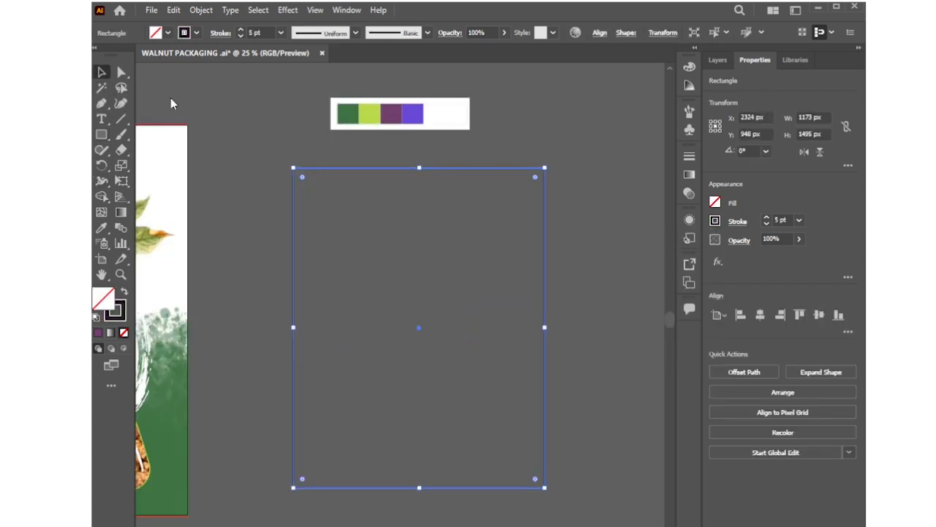
click(173, 102)
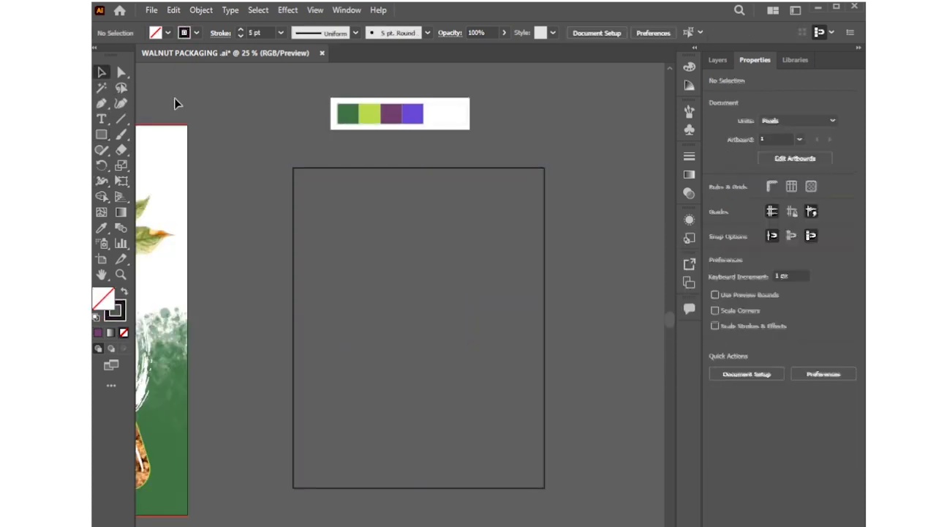
Start Split Into Grid on the outlined rectangle, turn on the preview and set 11 rows.
click(293, 179)
click(201, 10)
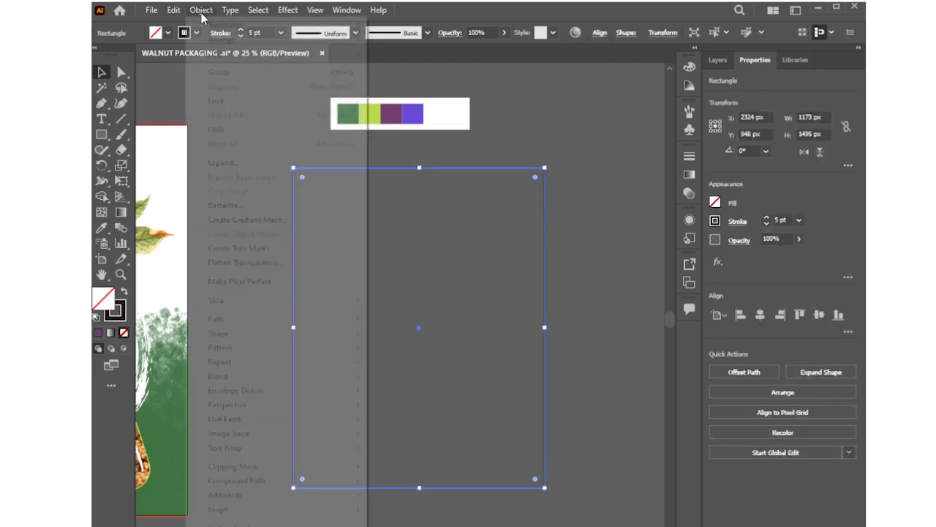
mouse_move(356, 330)
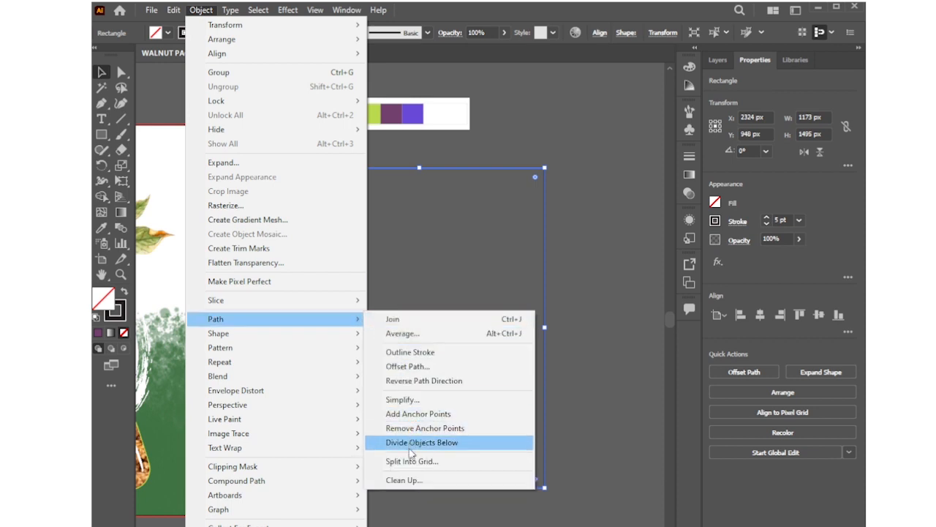
click(410, 461)
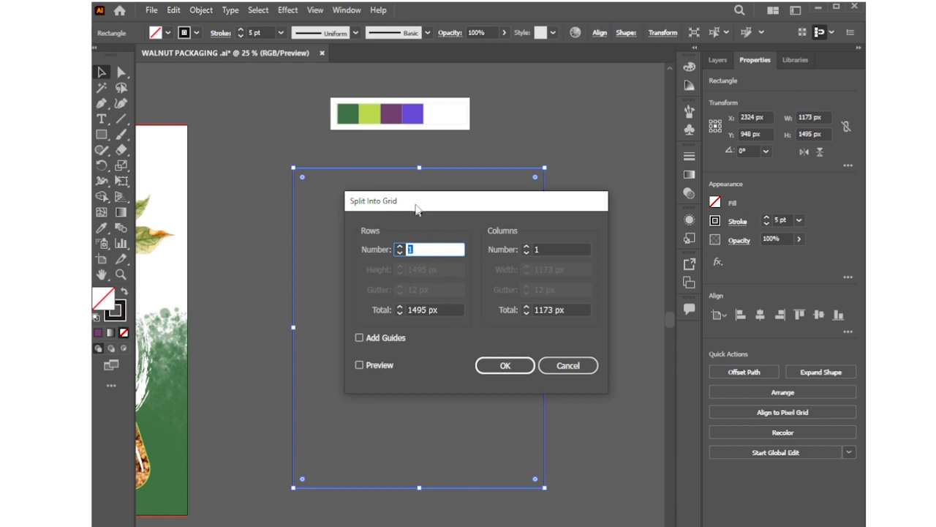
drag(412, 200, 640, 227)
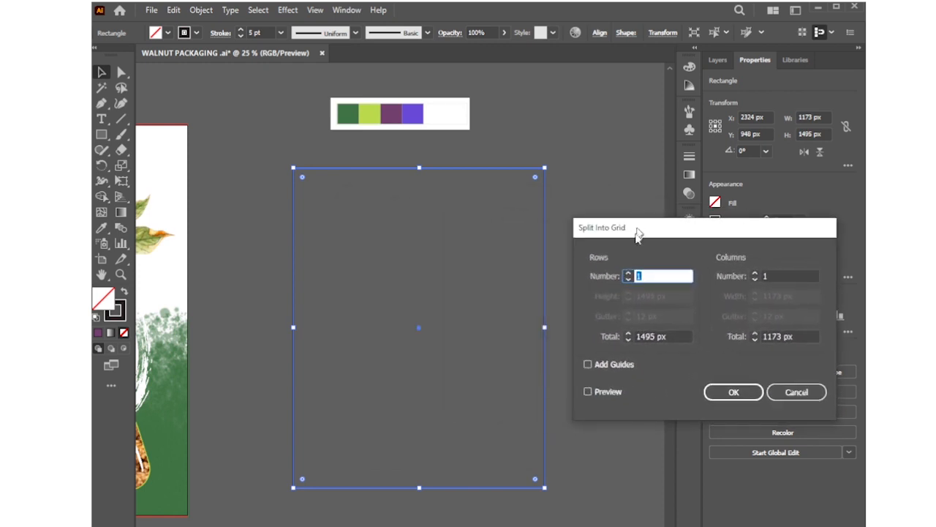
click(628, 272)
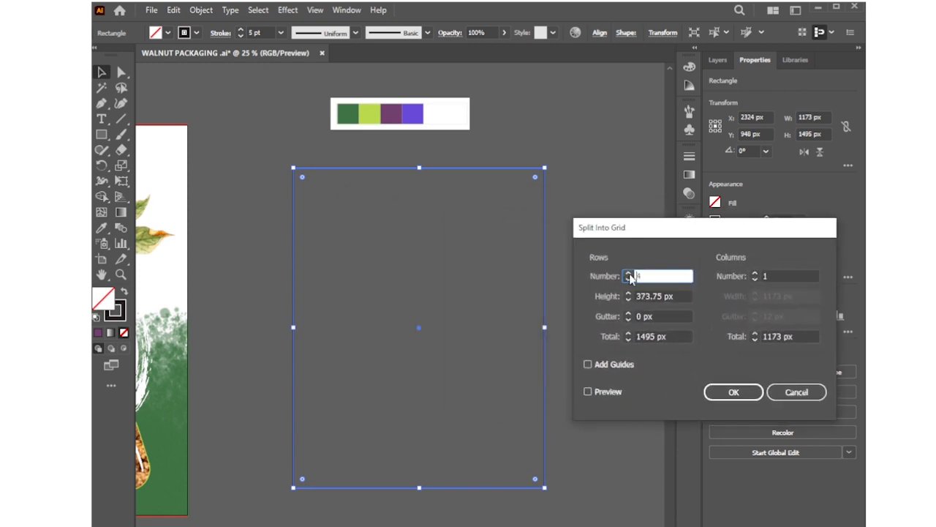
click(588, 391)
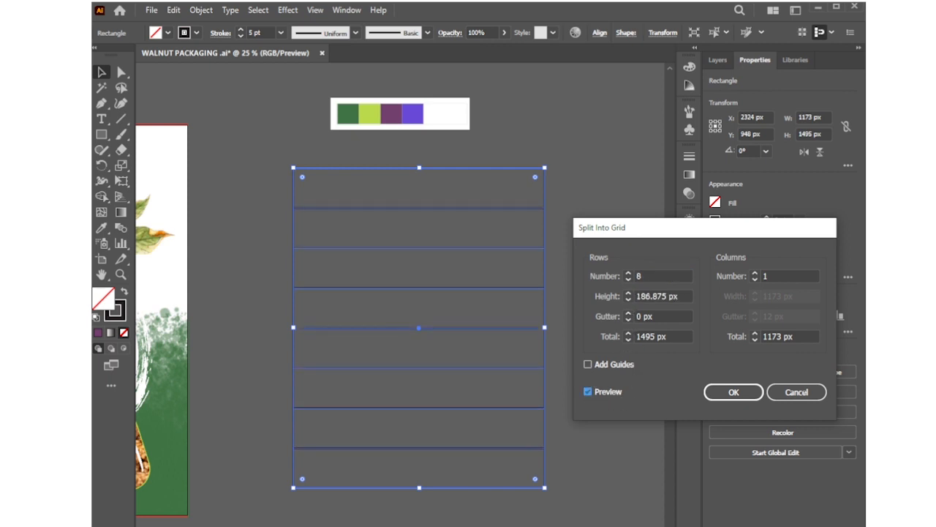
click(628, 272)
click(628, 272)
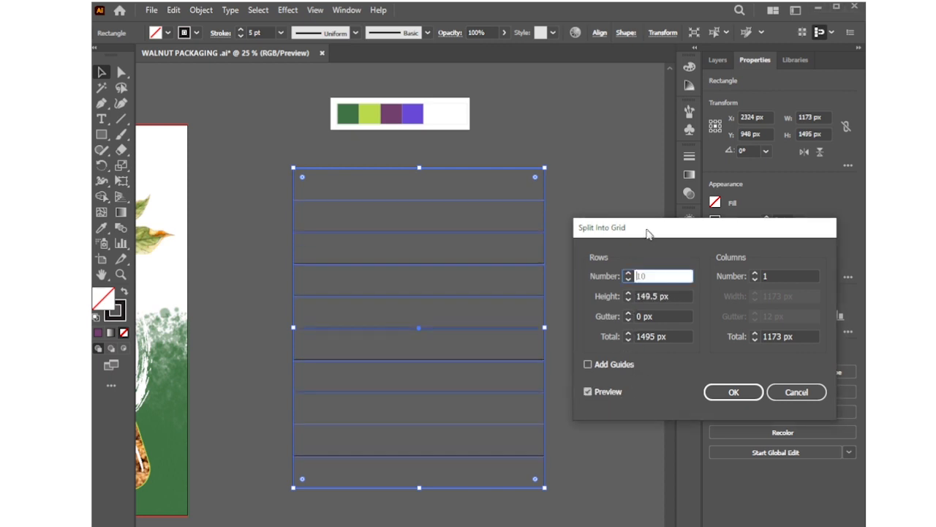
click(629, 273)
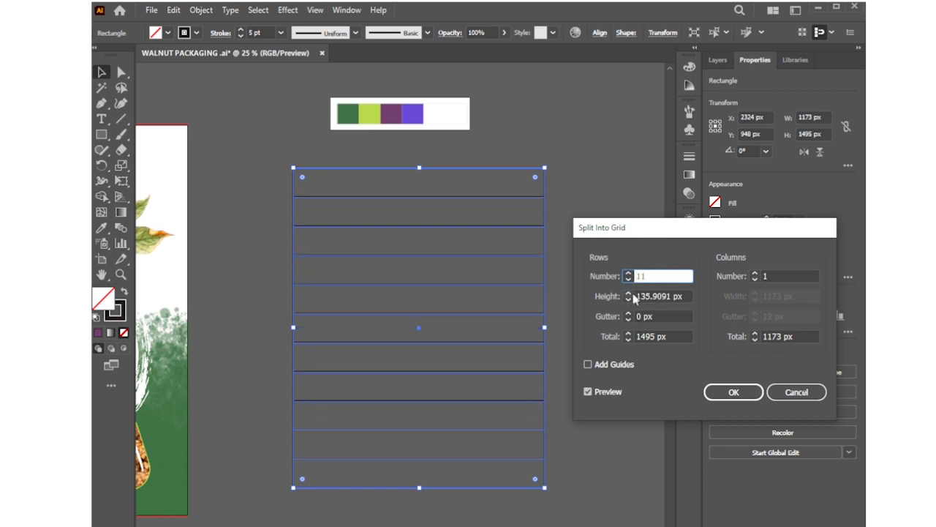
Set 2 columns with a total width of 1264 px and a total height of 1494 px, and apply the grid.
click(755, 273)
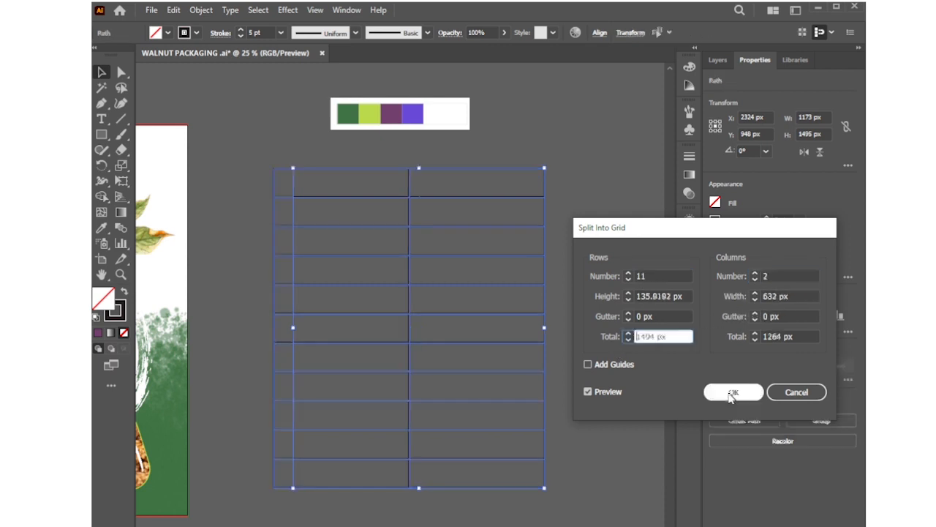
click(733, 391)
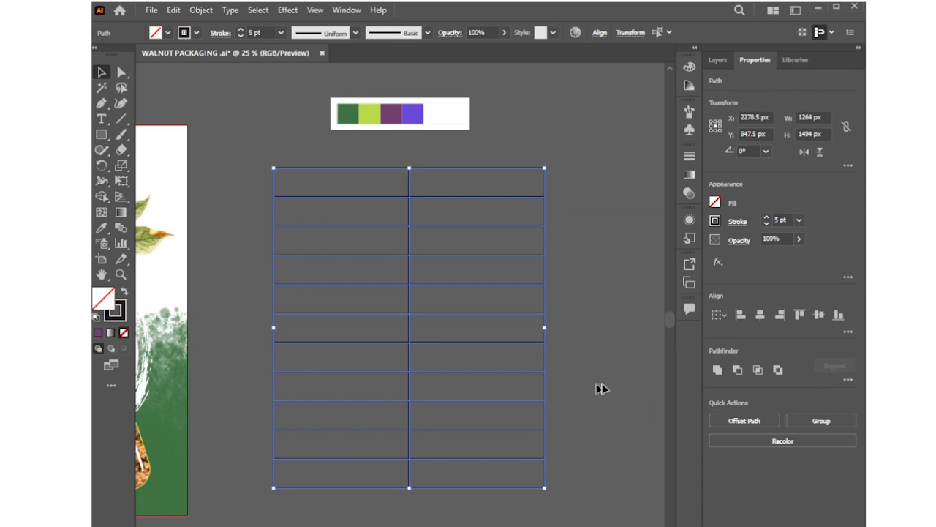
Try to group all the grid cells and narrow the whole grid.
click(796, 423)
click(600, 388)
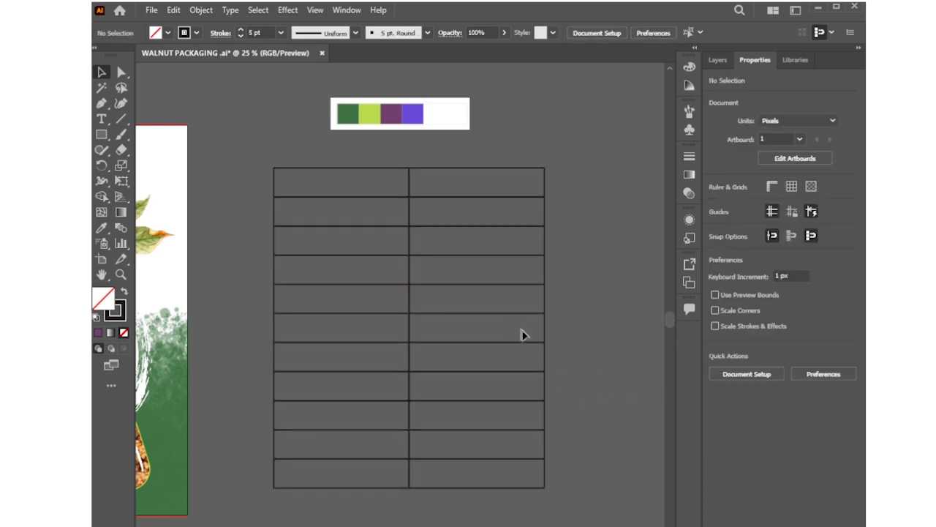
click(536, 342)
drag(546, 328, 439, 335)
key(ctrl+z)
key(ctrl+z)
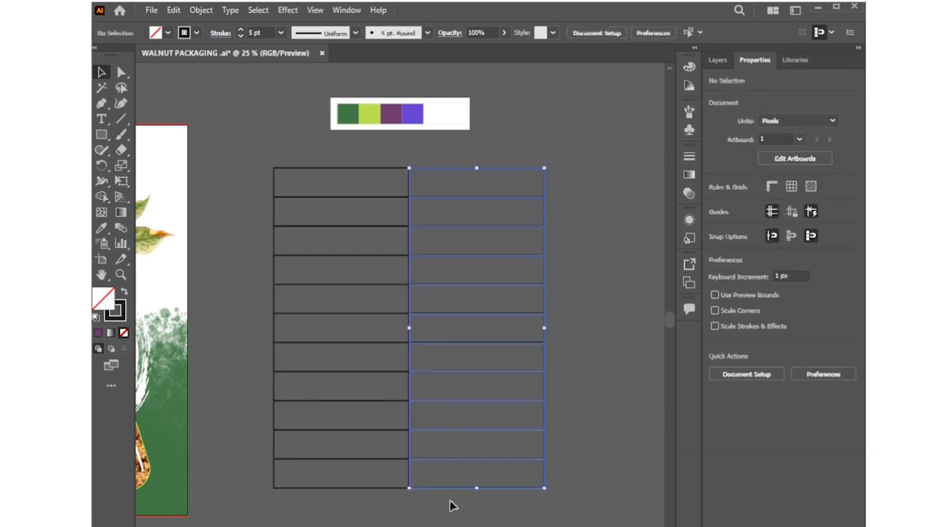
Group the right column's cells and move them about 110 px to the right of the left column.
click(805, 424)
key(Right)
key(Right)
key(Right)
key(Right)
key(Right)
key(Right)
key(Right)
key(Right)
key(Right)
key(Right)
key(Right)
key(Right)
key(Right)
key(Right)
key(Right)
key(Right)
key(Right)
key(Right)
key(Right)
key(Right)
key(Right)
key(Right)
key(Right)
key(Right)
key(Right)
key(Right)
key(Right)
key(Right)
key(Right)
key(Right)
Group the left column's cells and widen them to about 742.5 px so they meet the right column.
drag(249, 176, 377, 496)
click(818, 421)
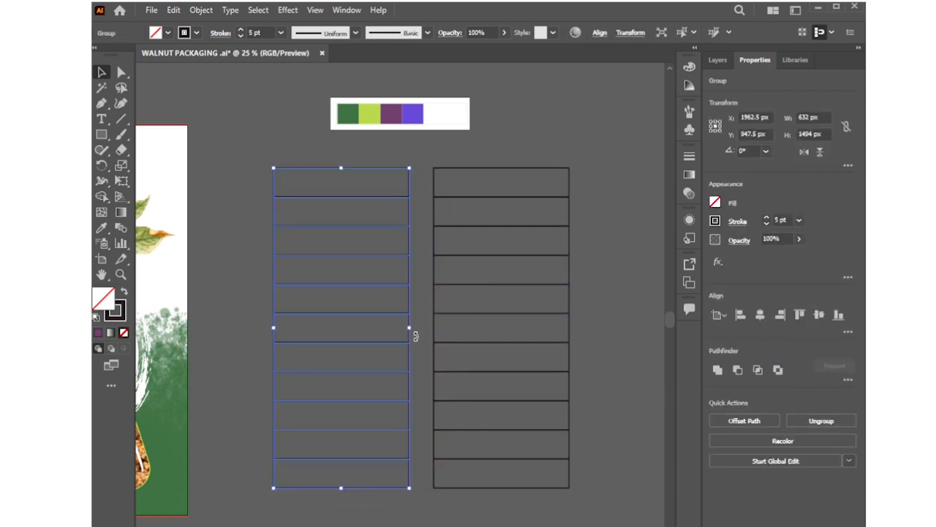
drag(411, 328, 433, 328)
key(ctrl+z)
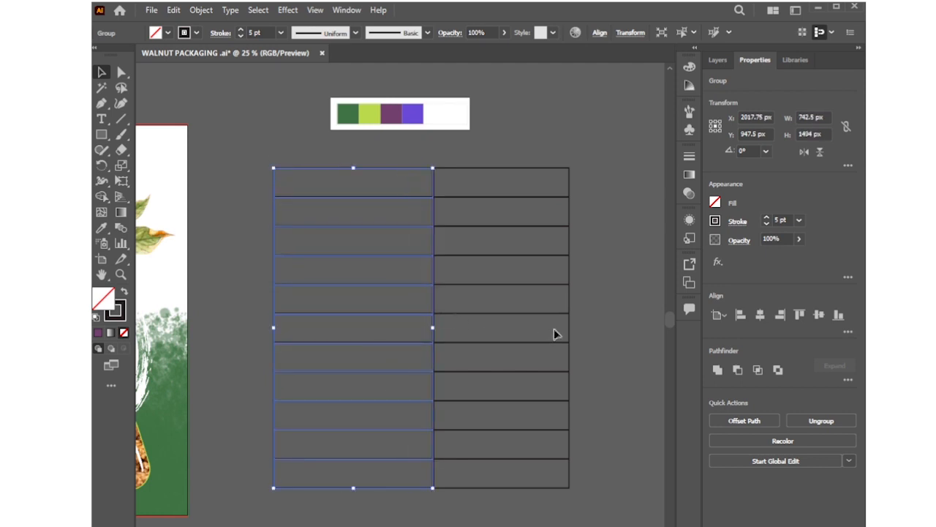
click(515, 337)
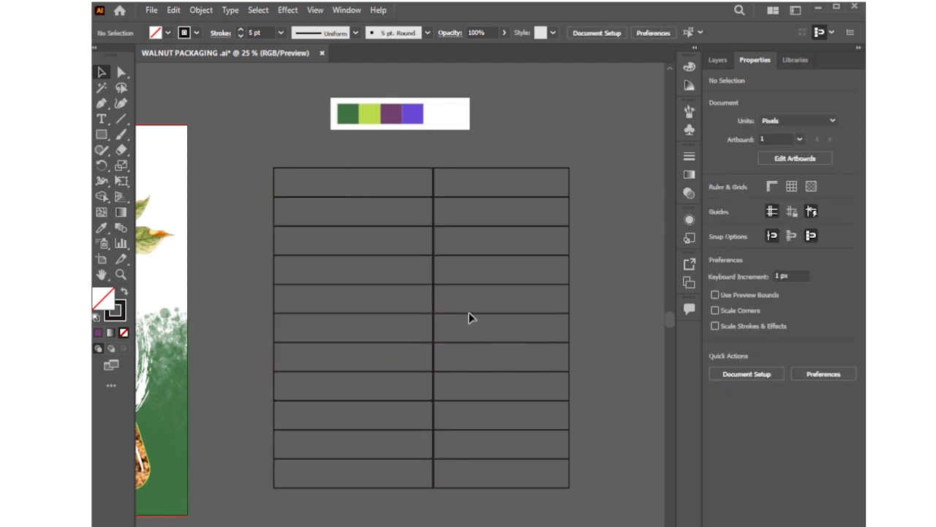
Narrow the right column to about 395.5 px and group both columns into one table.
click(463, 324)
drag(571, 329, 519, 331)
click(591, 343)
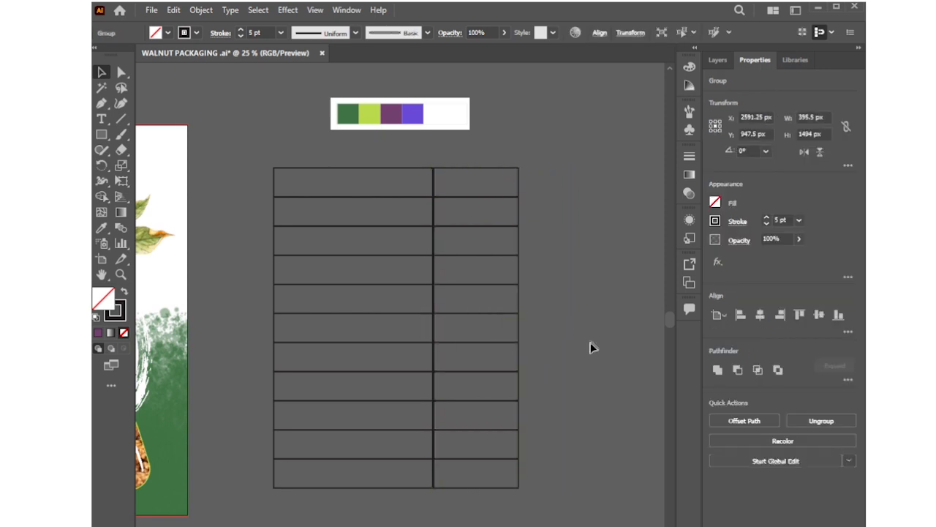
drag(240, 160, 549, 525)
click(806, 422)
click(566, 340)
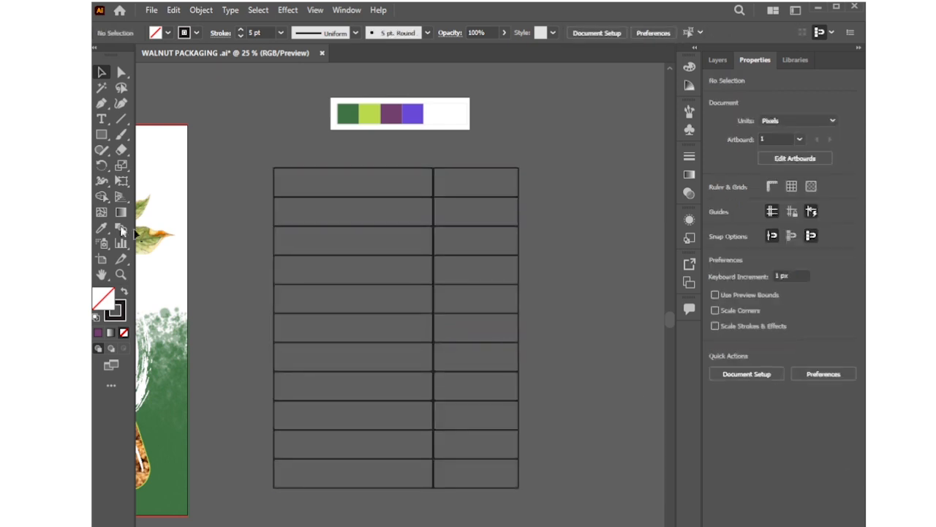
Place a placeholder text line in Oswald in the table's top left cell.
click(101, 119)
click(291, 180)
click(749, 313)
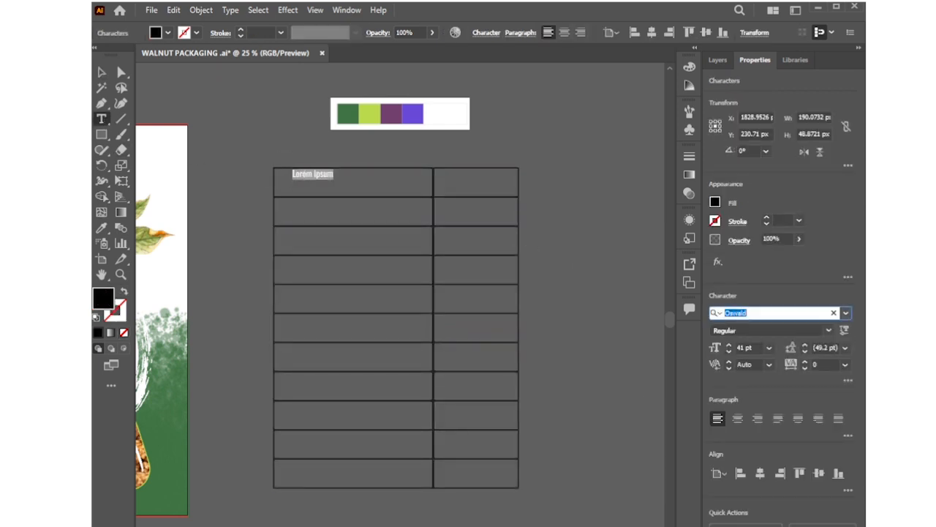
scroll(400, 293, left, 3)
scroll(400, 292, right, 3)
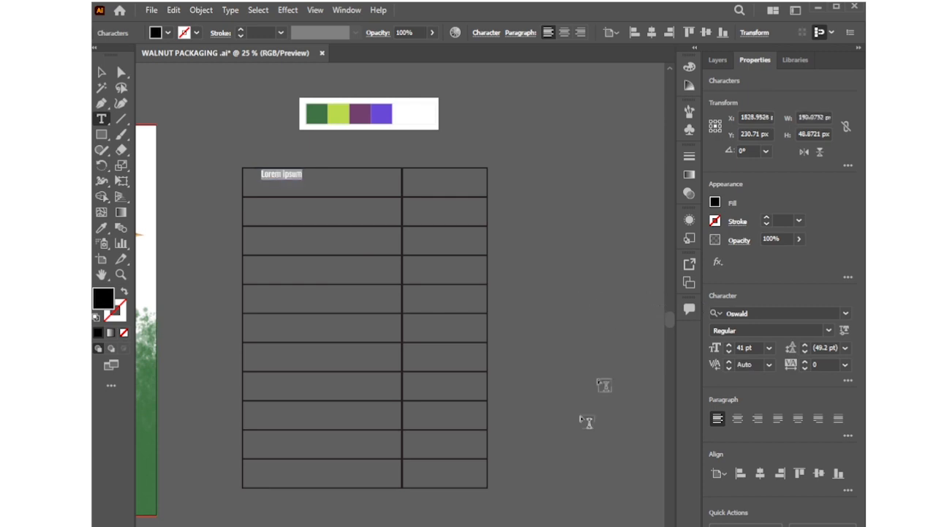
Switch to ChatGPT and copy the walnut nutrient value list per 30g serving.
key(alt+Tab)
drag(814, 387, 814, 329)
drag(415, 243, 516, 344)
key(ctrl+c)
scroll(516, 344, down, 2)
Return to Illustrator and paste the nutrient list into a new text area beside the table.
click(266, 82)
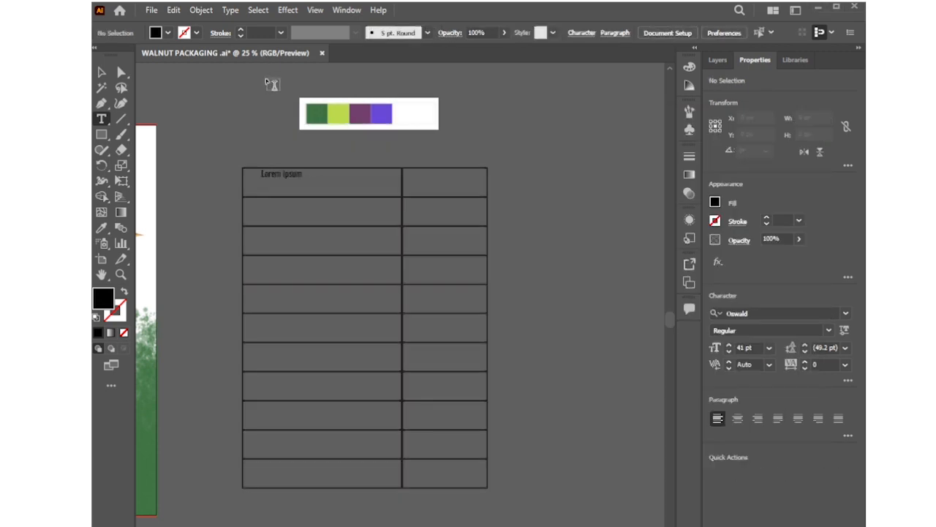
drag(524, 184, 641, 483)
key(ctrl+v)
drag(526, 188, 629, 189)
key(Escape)
Move the color palette strip away from above the table toward the packaging artboard.
click(400, 117)
drag(400, 117, 182, 102)
scroll(270, 103, left, 2)
drag(270, 103, 180, 152)
key(ctrl+shift+a)
scroll(400, 295, right, 3)
key(ctrl+plus)
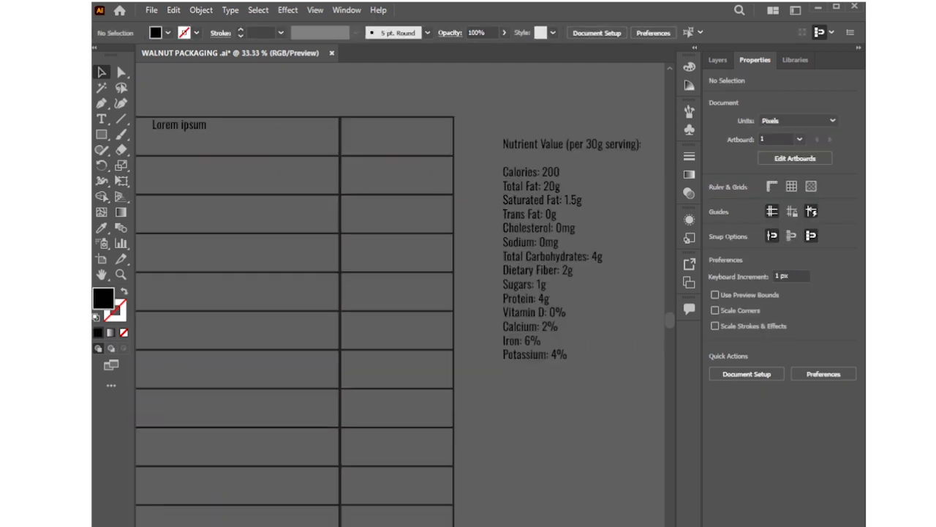
Replace the placeholder in the table's first cell with "Nutrient Value" copied from the pasted nutrient list.
double_click(504, 146)
drag(564, 144, 503, 145)
key(ctrl+c)
triple_click(185, 125)
key(BackSpace)
key(ctrl+v)
key(Escape)
click(192, 98)
Position the "Nutrient Value" heading within its cell and enlarge it to 56 pt.
drag(191, 125, 242, 145)
click(730, 343)
click(729, 343)
click(261, 139)
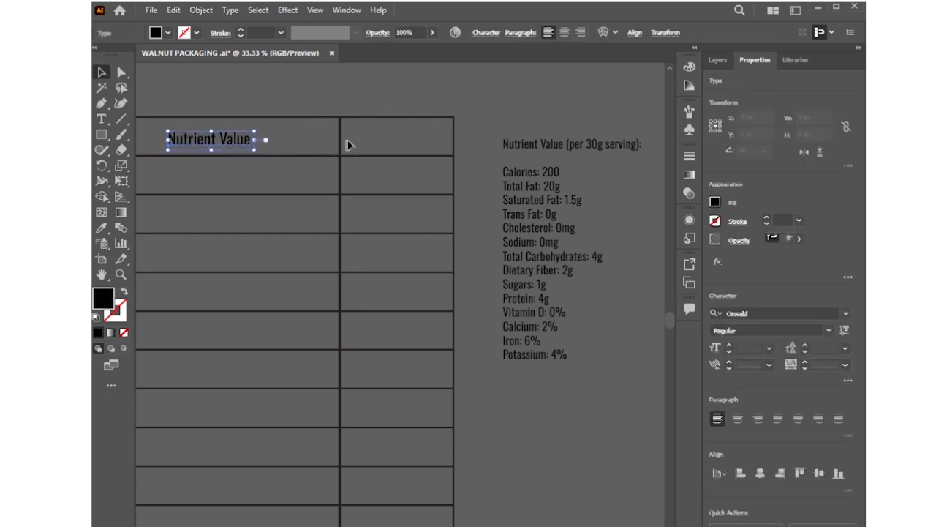
Copy "(per 30g serving):" from the nutrient list and place it in the right column's header cell.
double_click(566, 144)
drag(566, 145, 637, 149)
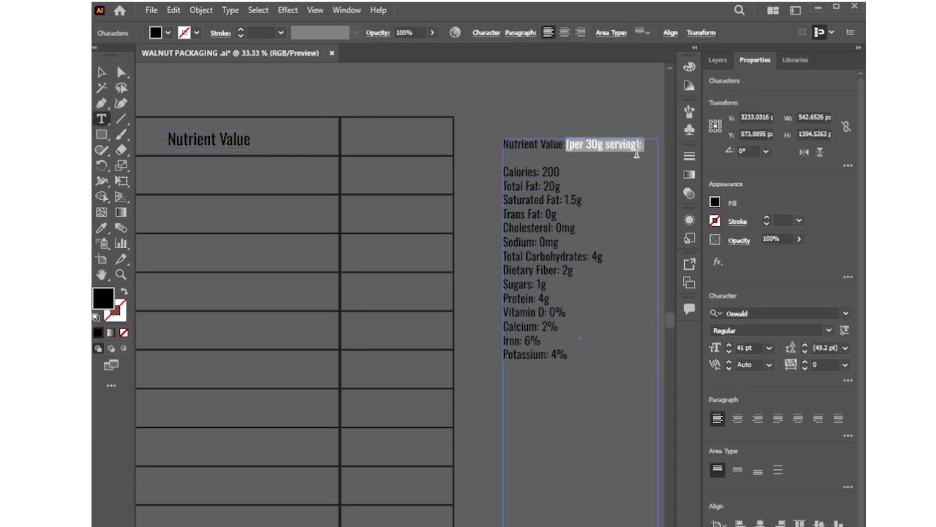
key(ctrl+c)
click(375, 137)
key(ctrl+v)
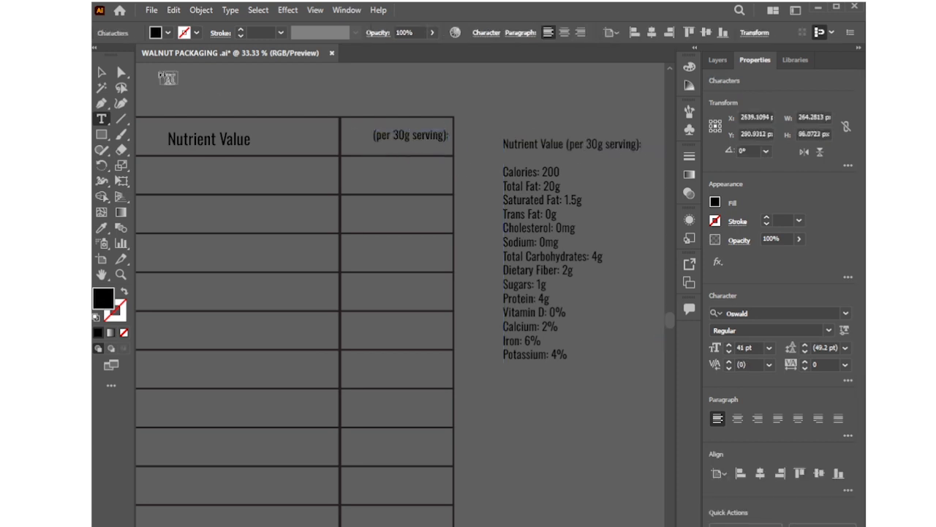
key(Escape)
drag(390, 148, 389, 149)
click(383, 153)
key(t)
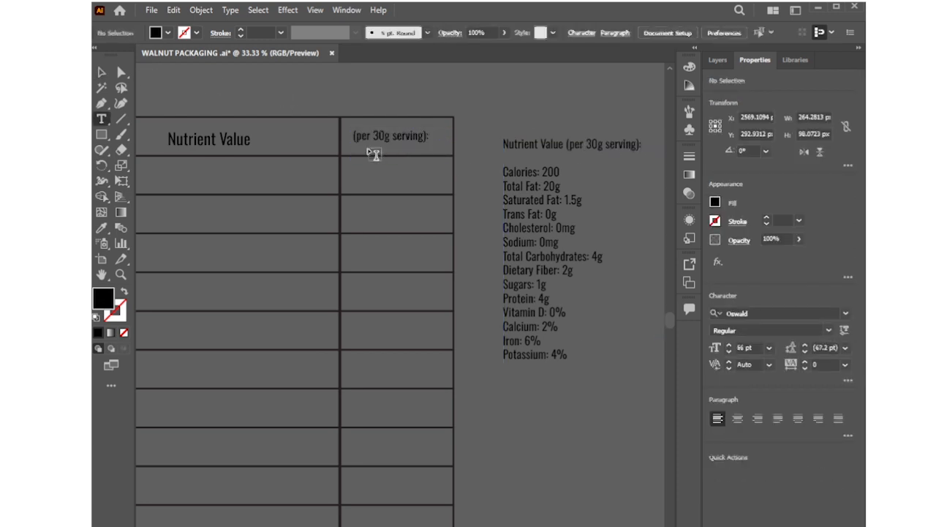
Remove the colon at the end of the "(per 30g serving)" column heading and finish editing it.
click(428, 135)
key(BackSpace)
click(102, 73)
click(381, 156)
key(t)
drag(354, 137, 447, 145)
click(423, 132)
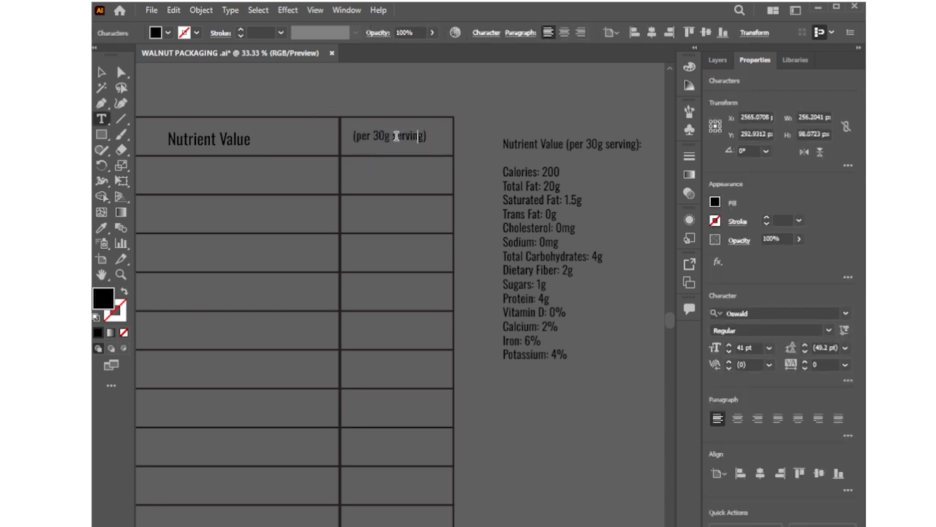
key(Escape)
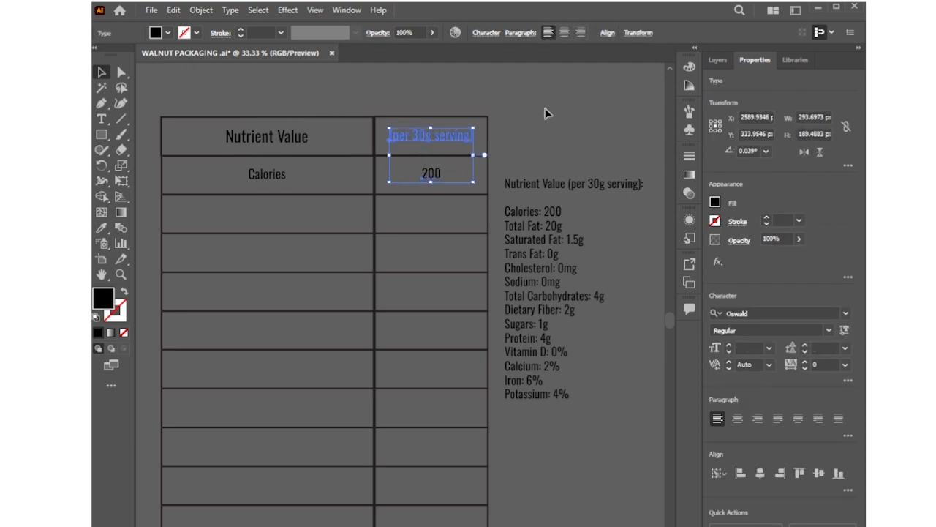
Group the "Calories" and "200" entries of the row below the table headings.
click(281, 174)
shift+click(431, 174)
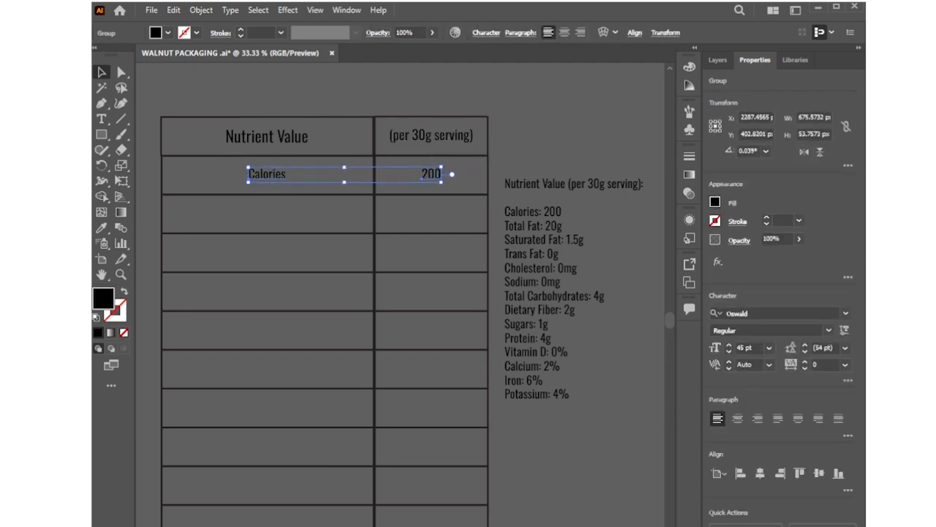
click(565, 469)
Duplicate the grouped "Calories" and "200" entries into the next six table rows below.
click(275, 180)
key(ctrl+c)
key(ctrl+v)
drag(322, 323, 278, 253)
key(ctrl+v)
key(ctrl+v)
drag(331, 324, 285, 330)
key(ctrl+v)
drag(285, 369, 272, 375)
key(ctrl+v)
drag(490, 336, 431, 417)
Narrow the table's nutrient name column by moving the table's outer edge inward.
click(370, 461)
click(328, 453)
drag(327, 453, 182, 329)
key(ctrl+z)
drag(154, 111, 194, 446)
drag(161, 330, 196, 330)
click(161, 330)
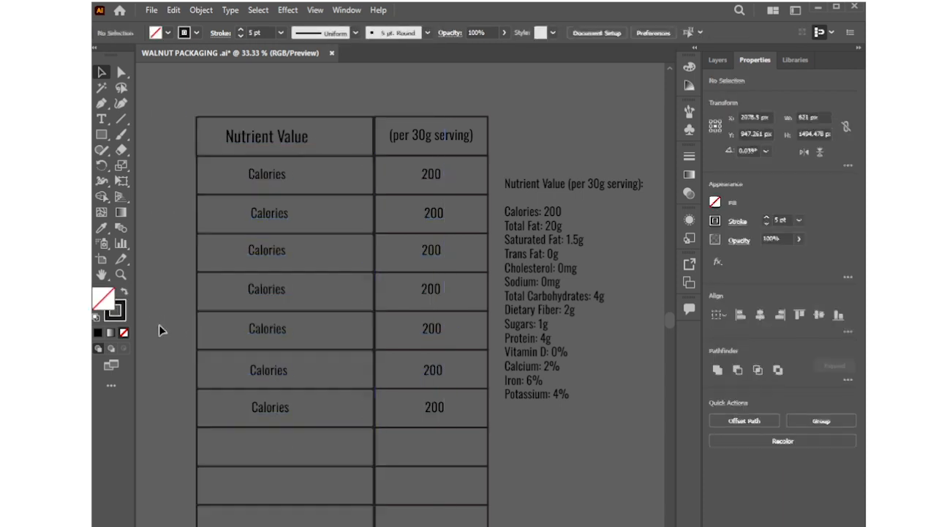
Replace the placeholders in the row below Calories with "Total Fat" and "20g" from the nutrient list.
double_click(533, 226)
drag(541, 226, 525, 226)
double_click(268, 212)
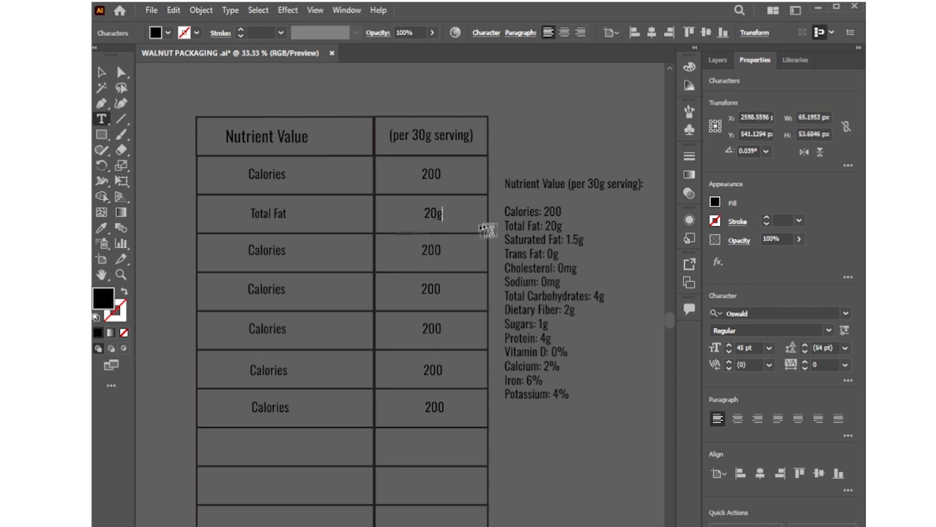
Replace the placeholders in the row below Total Fat with "Saturated Fat" and "1.5g" from the nutrient list.
drag(505, 239, 561, 239)
key(ctrl+c)
double_click(268, 249)
key(ctrl+v)
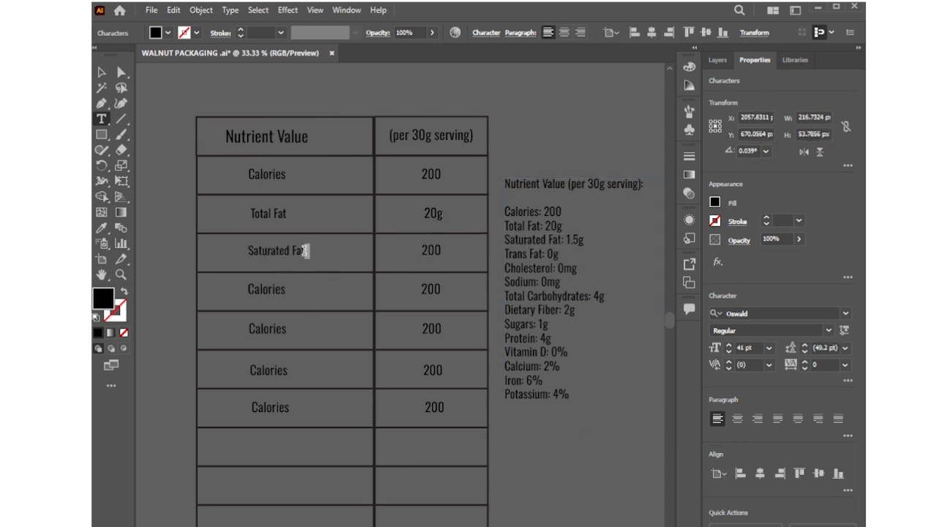
drag(566, 240, 584, 240)
key(ctrl+c)
double_click(439, 250)
key(ctrl+v)
Replace the placeholders in the row below Saturated Fat with "Trans Fat" and "0g" from the nutrient list.
click(524, 269)
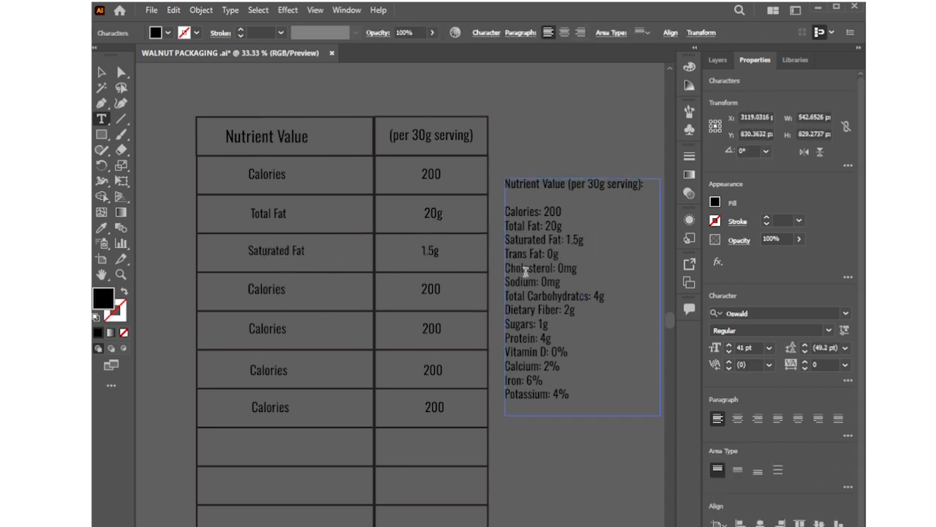
drag(507, 253, 559, 254)
key(ctrl+c)
double_click(267, 289)
key(ctrl+v)
key(ctrl+c)
double_click(431, 289)
key(ctrl+v)
Replace the placeholders in the row below Trans Fat with "Cholesterol" and "0mg" from the nutrient list.
drag(505, 268, 577, 267)
key(ctrl+c)
double_click(267, 328)
key(ctrl+v)
key(ctrl+c)
double_click(425, 329)
key(ctrl+v)
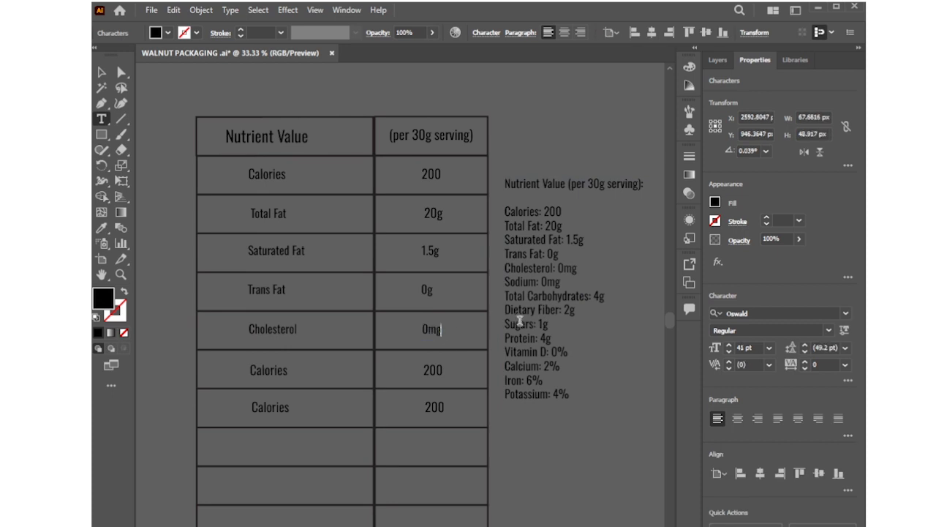
Replace the placeholders in the row below Cholesterol with "Total Carbohydrates" and "4g".
drag(505, 295, 590, 295)
key(ctrl+c)
double_click(269, 369)
key(ctrl+v)
double_click(433, 370)
text(4g)
Replace the label below Total Carbohydrates with "Protein" and delete the nutrient list beside the table.
drag(505, 309, 505, 337)
double_click(257, 406)
key(ctrl+v)
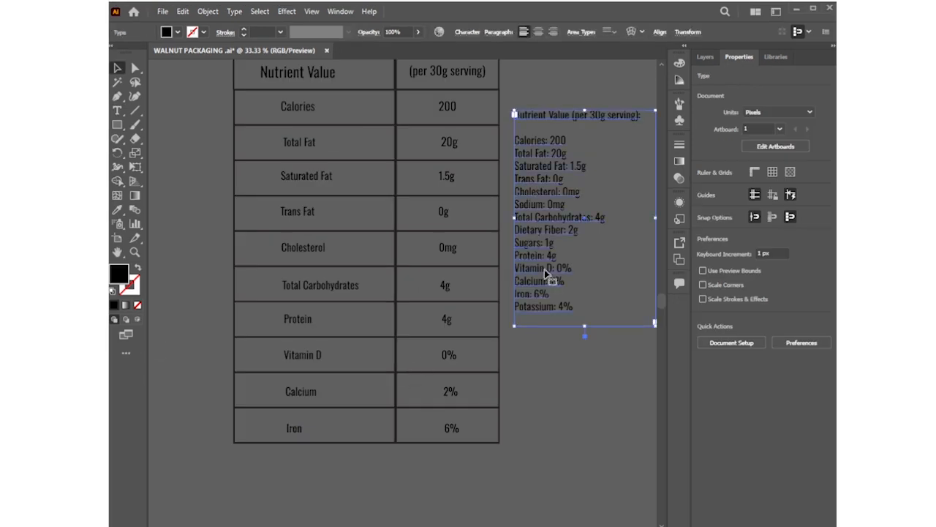
key(Delete)
drag(662, 301, 661, 294)
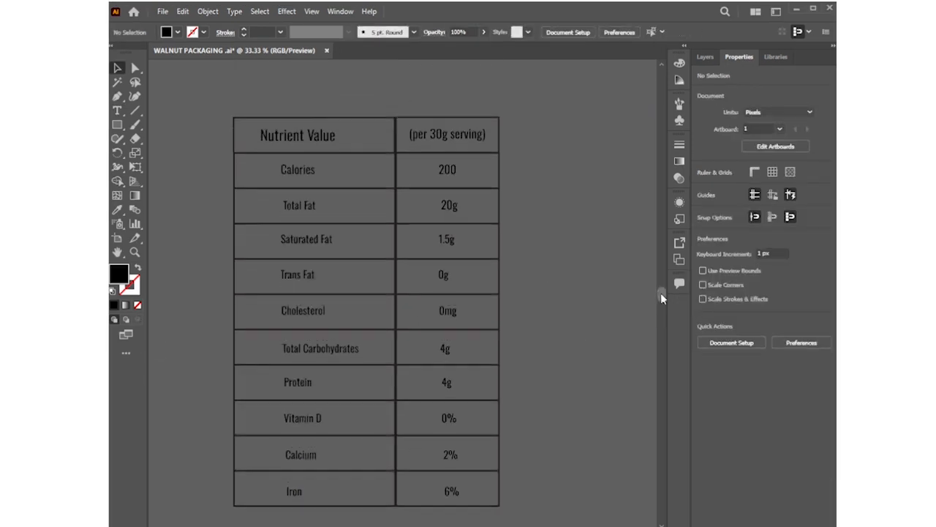
Select the nutrient names in the table's first column and align them with each other.
click(310, 175)
click(273, 183)
click(297, 177)
drag(298, 183, 295, 493)
click(743, 433)
click(825, 447)
click(720, 517)
key(ctrl+z)
click(824, 447)
click(740, 517)
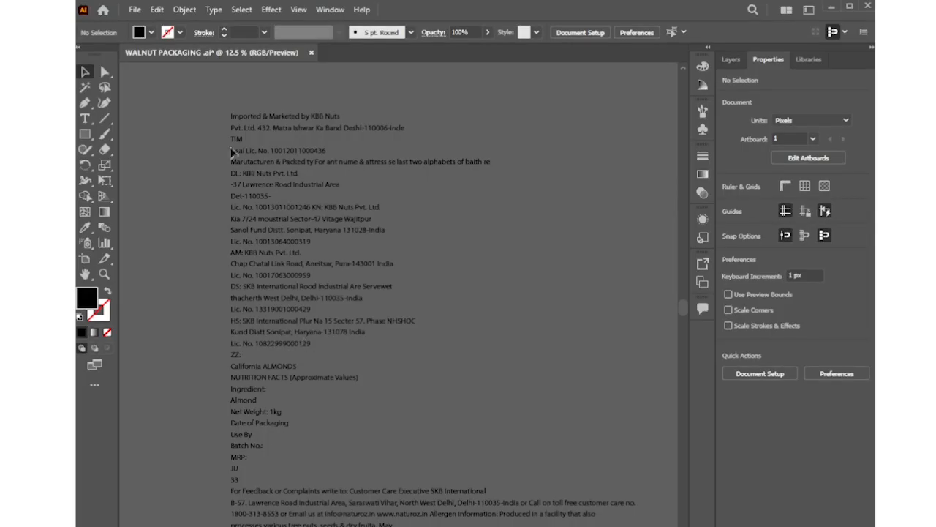
Split the first line of the manufacturer information text after "Imported & Marketed by".
key(ctrl+plus)
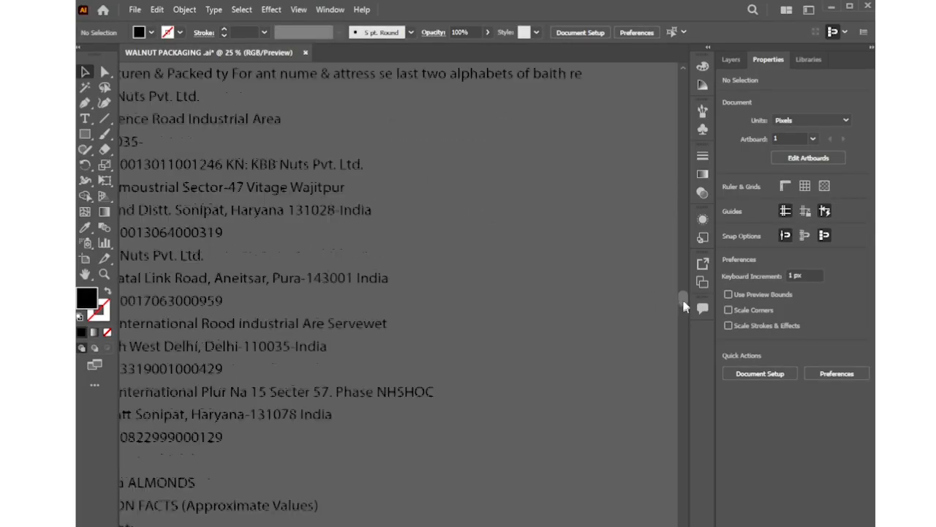
drag(346, 204, 454, 431)
click(330, 144)
double_click(330, 143)
key(BackSpace)
key(Return)
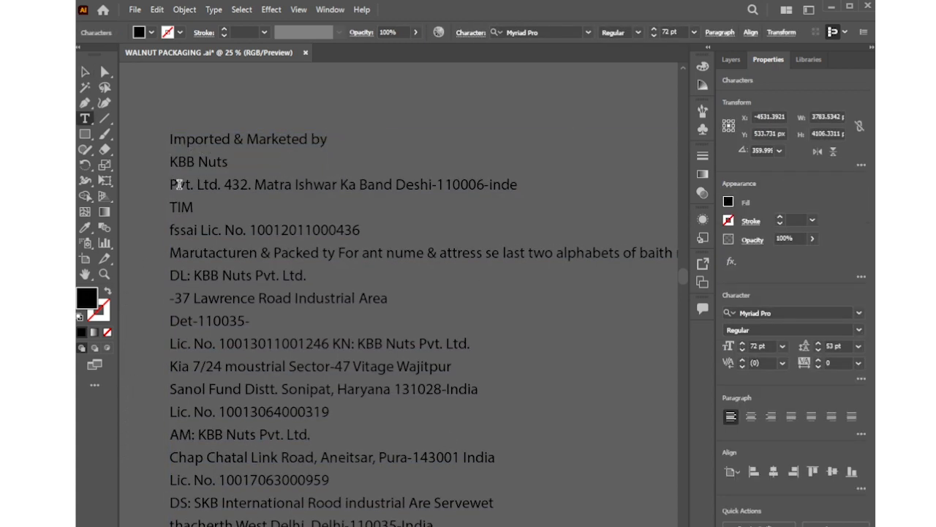
Move "Pvt. Ltd." from the importer's address line to the end of the "KBB Nuts" line.
drag(170, 184, 218, 184)
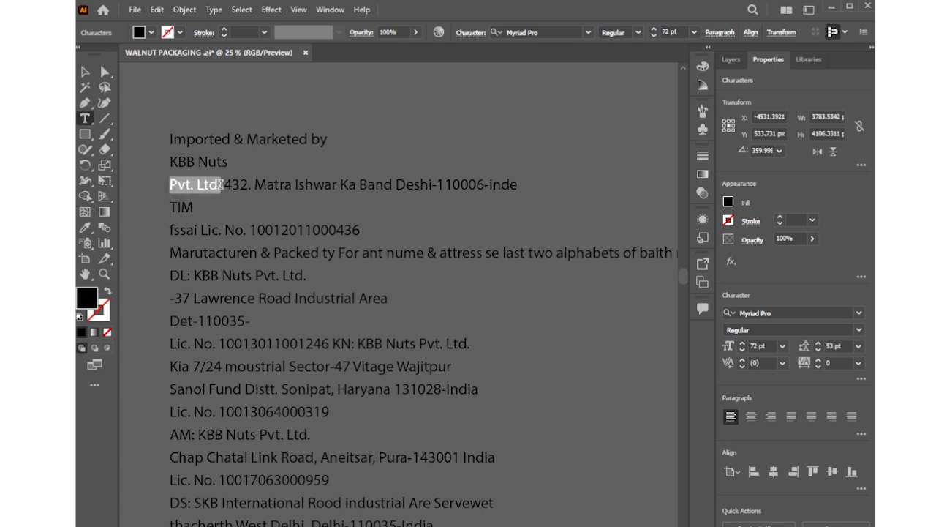
key(ctrl+x)
click(236, 163)
key(ctrl+v)
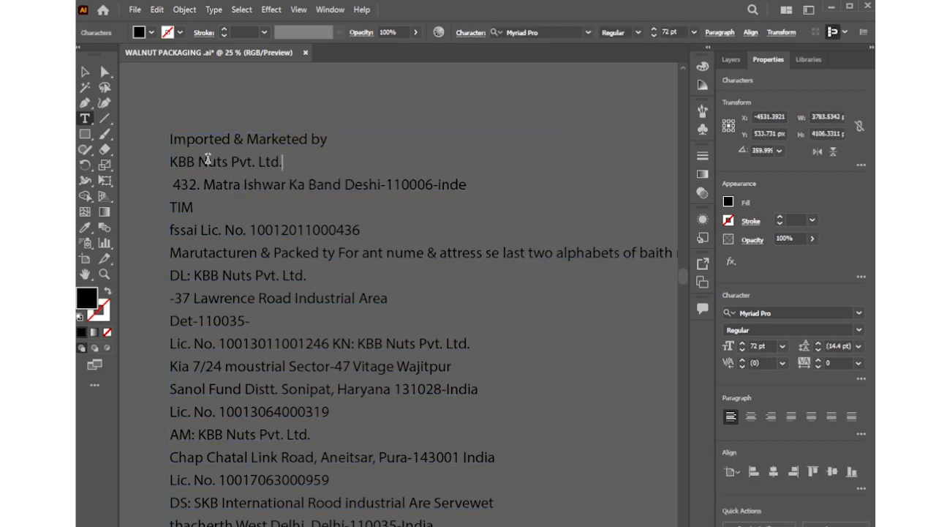
Remove the leading space from the importer's address line and correct its last word to "India".
click(173, 184)
key(shift+End)
key(Left)
key(BackSpace)
key(Escape)
double_click(461, 188)
key(BackSpace)
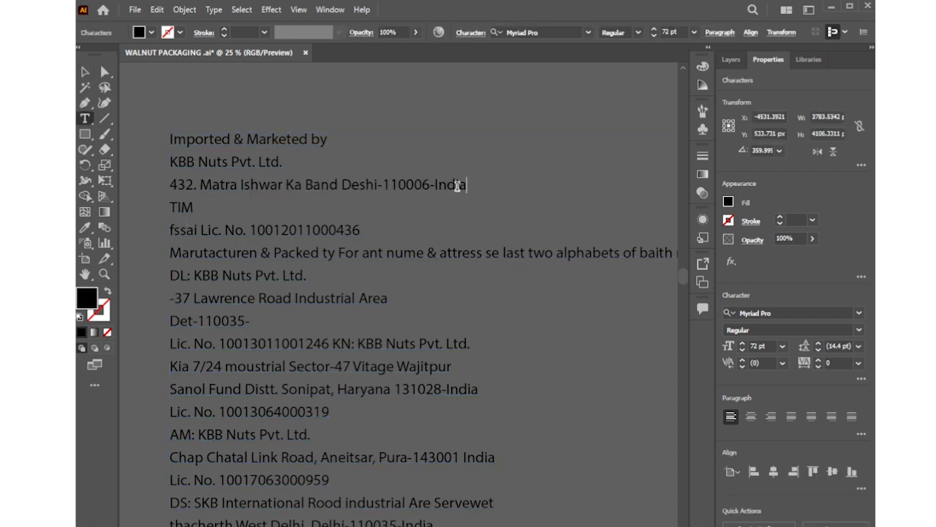
Delete the stray "TIM" line above the fssai licence line.
drag(172, 228, 363, 229)
key(Escape)
click(195, 217)
triple_click(187, 208)
key(BackSpace)
key(Escape)
click(152, 175)
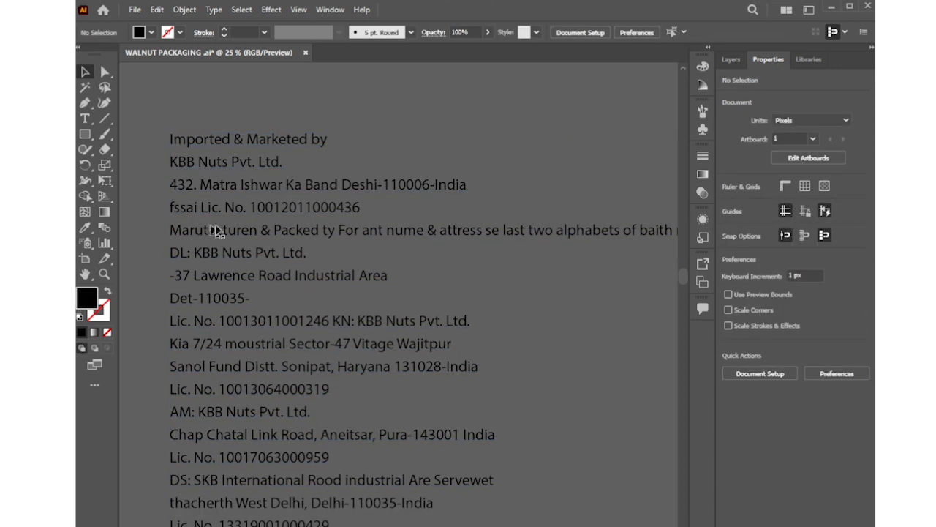
Correct "ty" to "by:" in the "Packed" line and move the remaining text onto a new line.
double_click(328, 229)
key(BackSpace)
text(by)
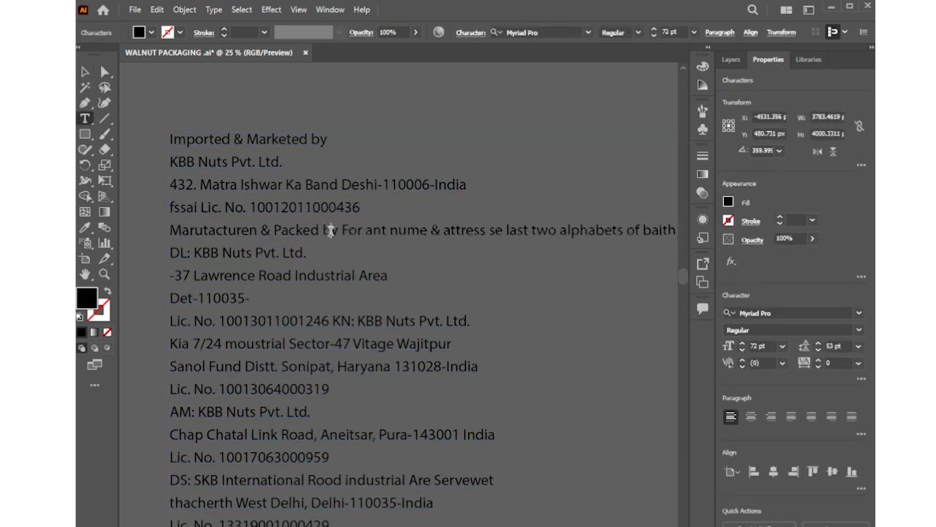
text(:)
key(Return)
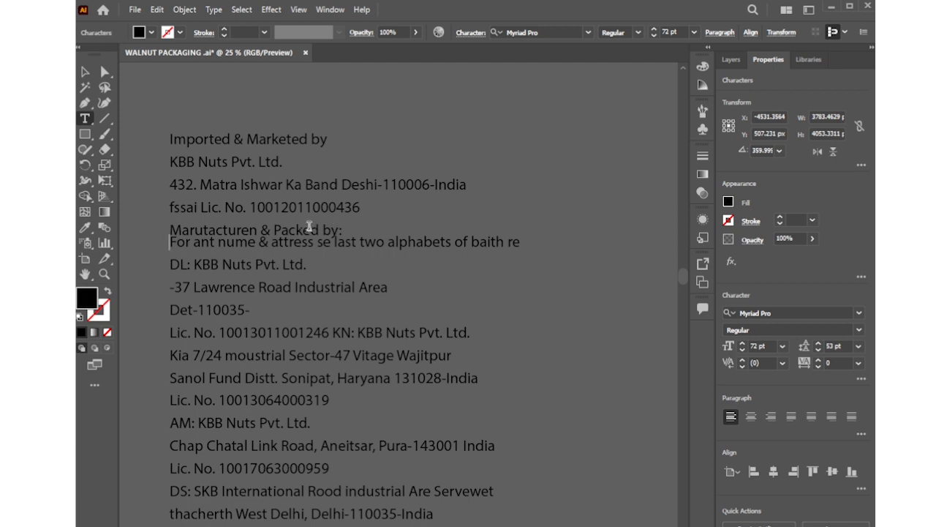
Format the "Imported & Marketed by" line in Helvetica Regular at 48 pt.
drag(172, 137, 334, 139)
click(858, 313)
click(702, 393)
click(858, 329)
click(738, 340)
click(742, 349)
click(782, 346)
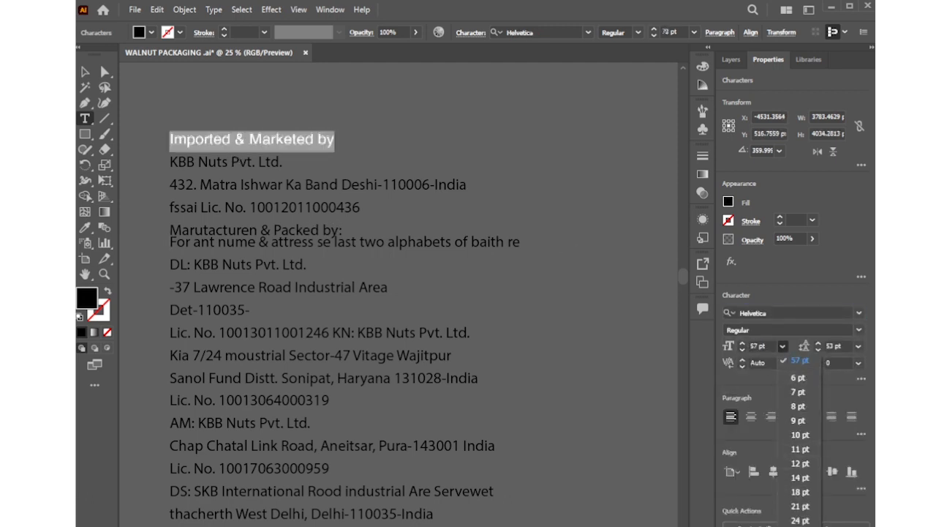
click(800, 523)
Format the "KBB Nuts Pvt. Ltd." line at the top in Oswald SemiBold at 60 pt.
drag(170, 162, 286, 163)
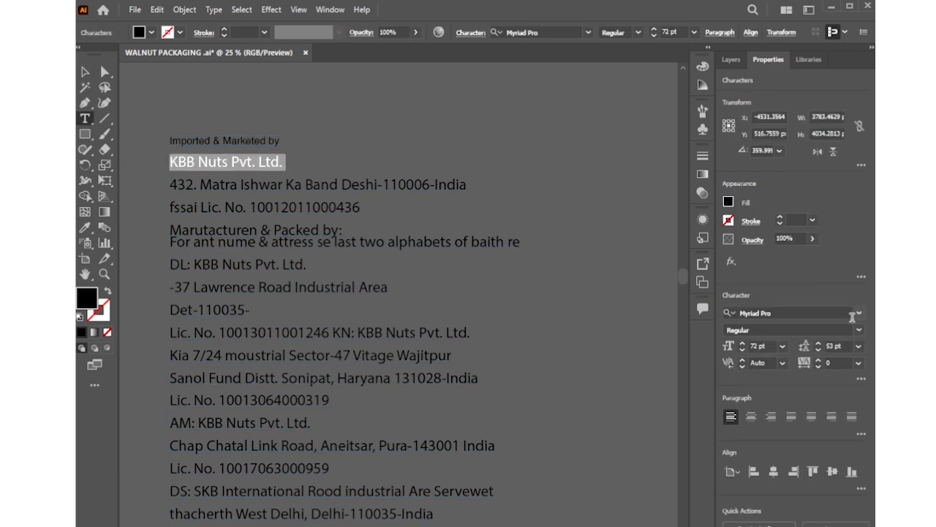
click(858, 312)
click(799, 497)
click(841, 330)
click(798, 400)
click(782, 348)
click(800, 512)
click(84, 71)
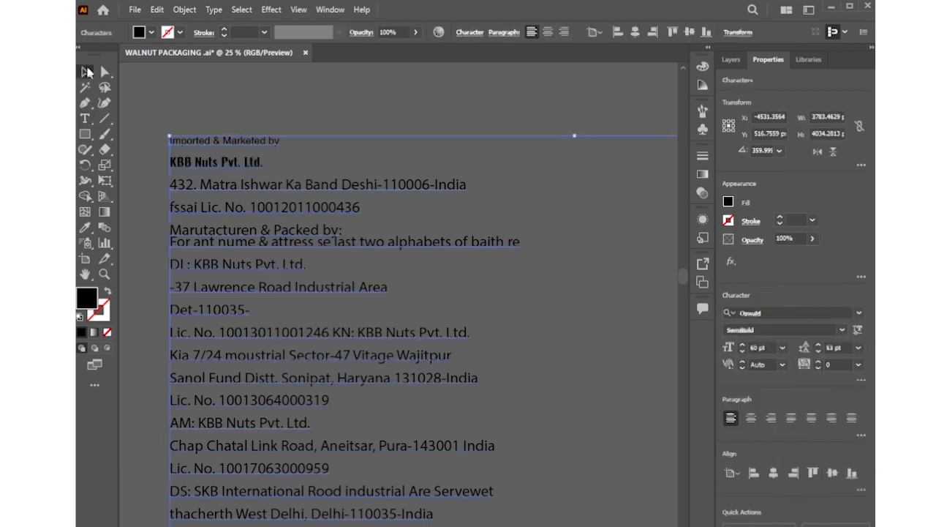
Try the Alex Brush Regular font on the "Imported & Marketed by" line.
double_click(177, 143)
drag(170, 141, 281, 141)
click(859, 312)
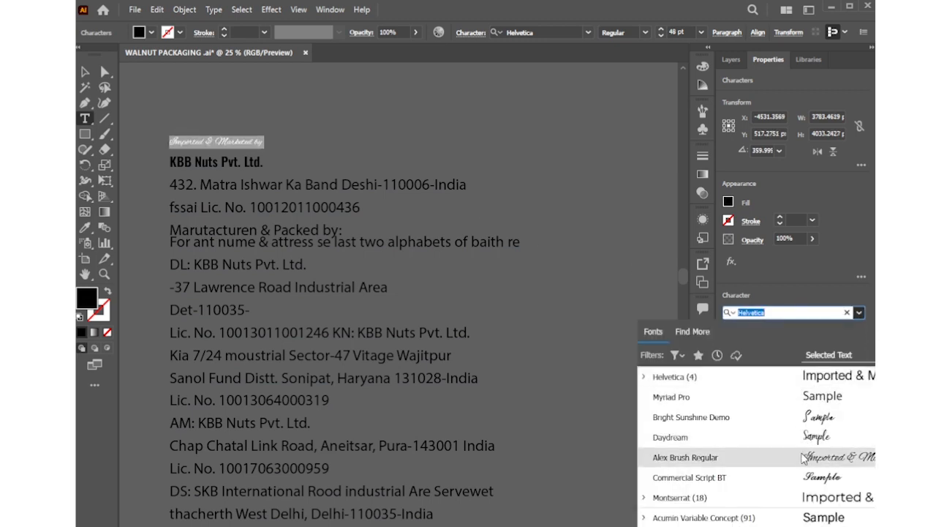
click(802, 457)
click(85, 72)
click(149, 106)
double_click(268, 149)
key(Escape)
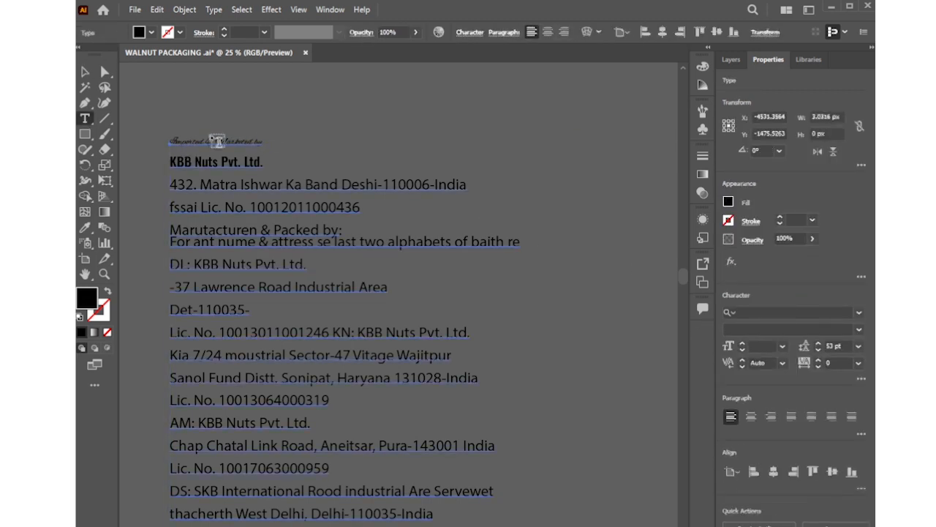
Format the "Imported & Marketed by" line in Oswald ExtraLight and reduce its font size.
triple_click(232, 142)
click(859, 312)
click(774, 440)
click(859, 313)
click(756, 417)
click(842, 329)
click(777, 358)
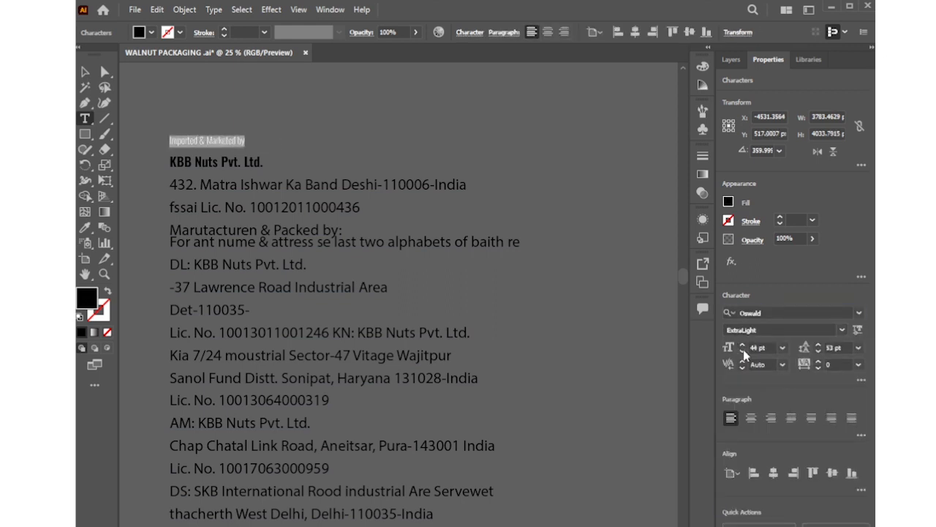
click(743, 350)
click(85, 71)
click(197, 108)
Move the information text block slightly upward and add the missing letter prefix to the DL unit's street number.
click(199, 190)
drag(227, 243, 221, 211)
double_click(173, 256)
key(BackSpace)
key(BackSpace)
text(B-3)
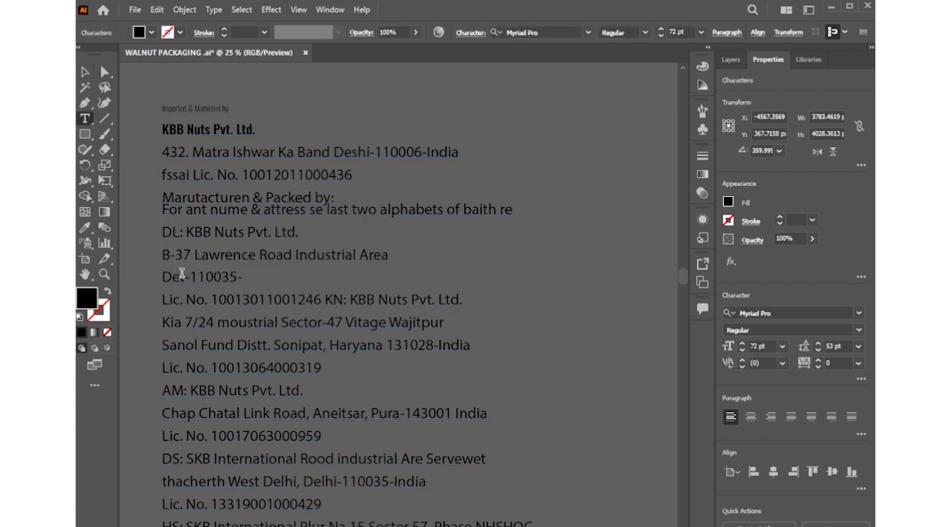
Join the postal code onto the DL unit's address line and start the KN unit's entry on a new line.
key(BackSpace)
key(BackSpace)
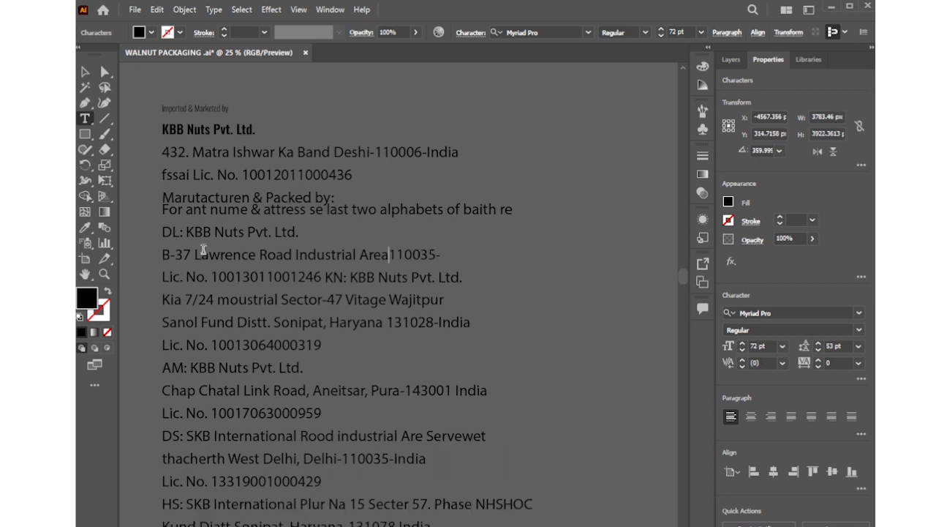
click(326, 278)
key(Return)
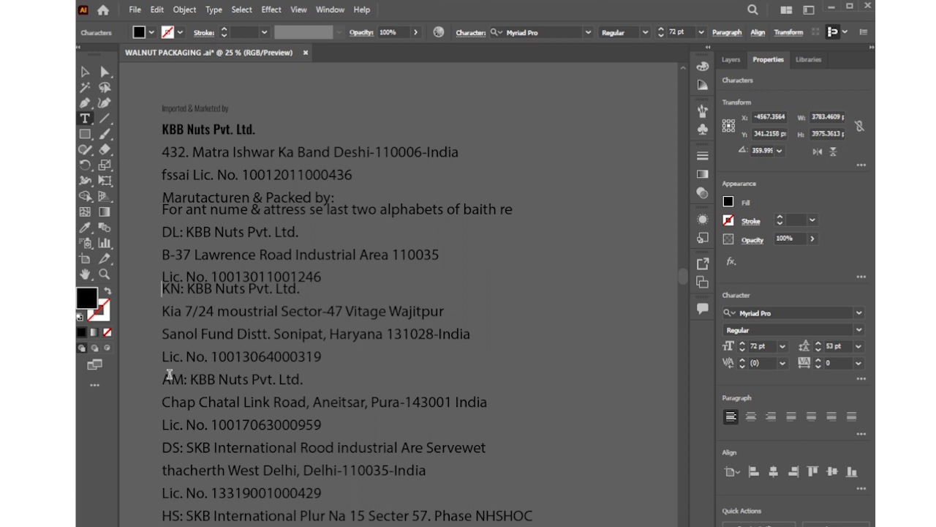
Replace the "AM" prefix of the next KBB Nuts entry with "KN".
double_click(172, 379)
text(KN)
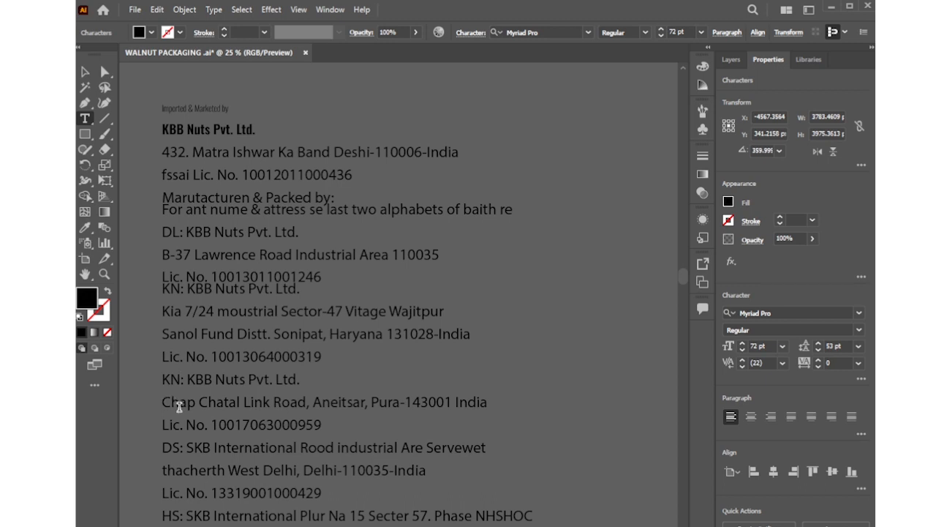
drag(163, 176, 354, 175)
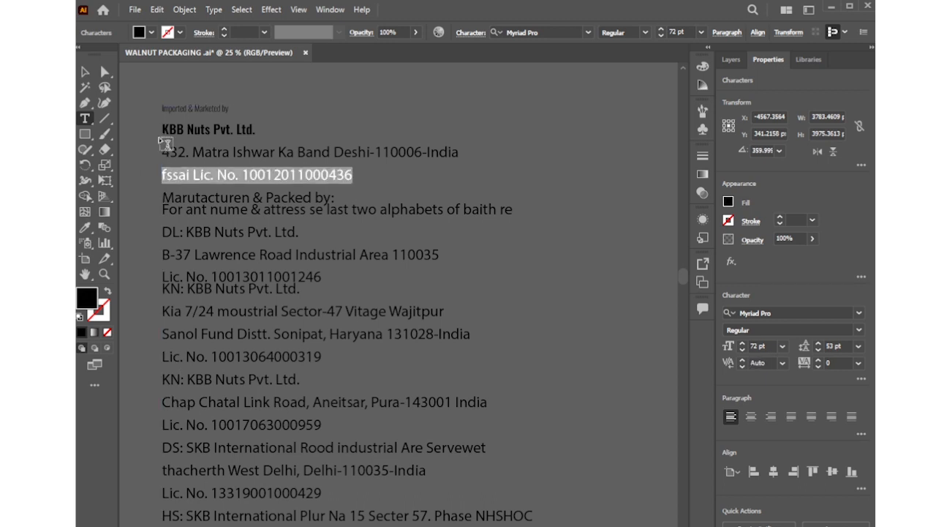
click(85, 72)
double_click(231, 127)
mouse_move(230, 122)
mouse_down()
mouse_move(265, 133)
mouse_move(230, 130)
mouse_up()
key(ctrl+z)
Set the font size of the fssai licence line under the importer address to 60 pt.
click(85, 72)
click(236, 163)
triple_click(351, 183)
click(163, 233)
drag(351, 176, 189, 176)
click(84, 72)
click(284, 153)
triple_click(286, 173)
click(782, 346)
click(804, 522)
Format the fssai licence line in Oswald SemiBold.
click(859, 313)
scroll(844, 395, up, 1)
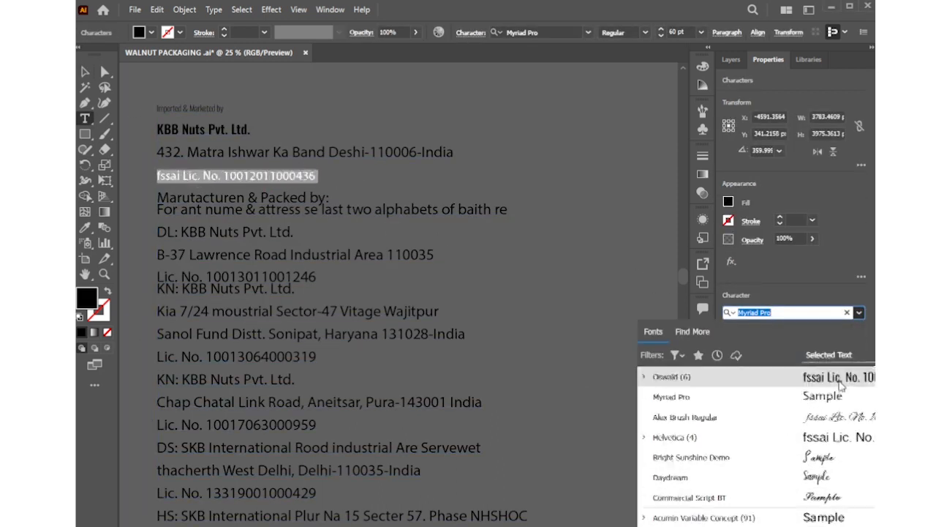
click(842, 376)
click(842, 330)
click(752, 401)
click(247, 129)
drag(316, 175, 156, 174)
Format the "DL: KBB Nuts Pvt. Ltd." line in Oswald SemiBold at 60 pt.
triple_click(158, 231)
click(859, 313)
click(822, 376)
click(842, 330)
click(752, 398)
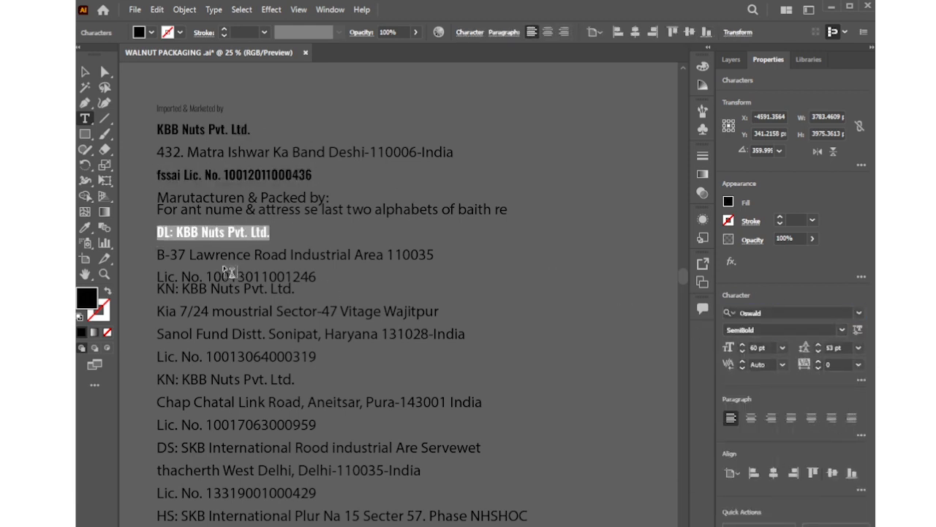
Format the DL unit's licence line and the first KN company line in Oswald SemiBold.
drag(157, 277, 306, 291)
click(859, 313)
click(825, 377)
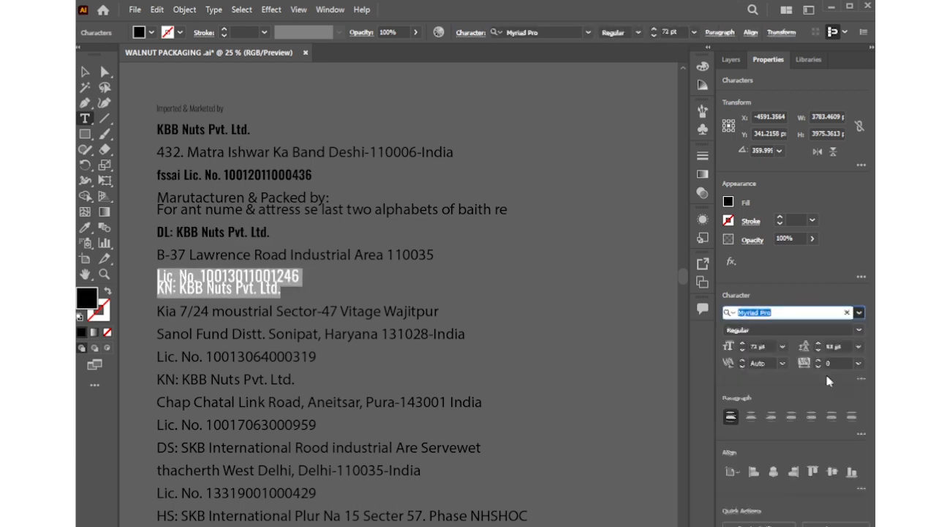
click(842, 330)
click(752, 399)
Reduce the leading of the information text to 49 pt.
click(819, 345)
click(818, 345)
click(818, 344)
click(818, 345)
click(819, 345)
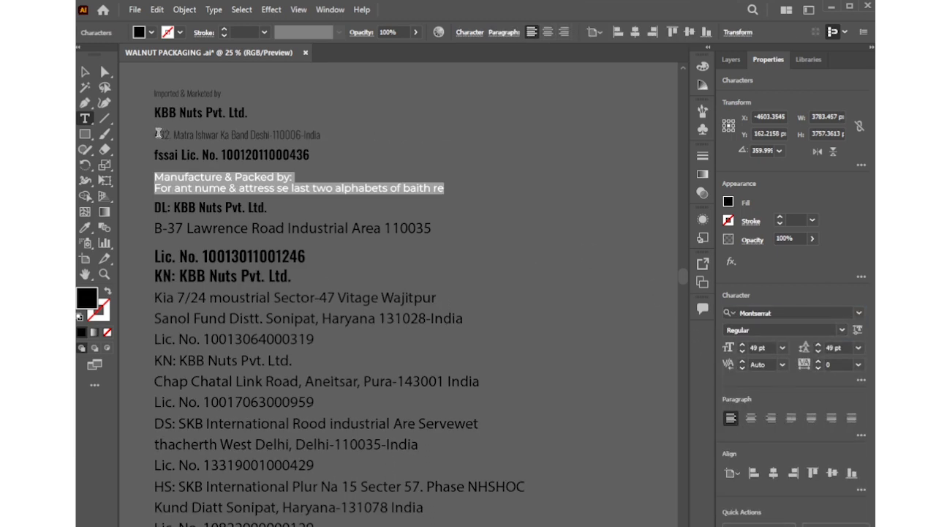
Format the importer's address line under KBB Nuts Pvt. Ltd. in Montserrat Regular at 49 pt.
drag(156, 134, 320, 136)
triple_click(165, 134)
click(859, 313)
click(825, 366)
click(842, 330)
click(767, 386)
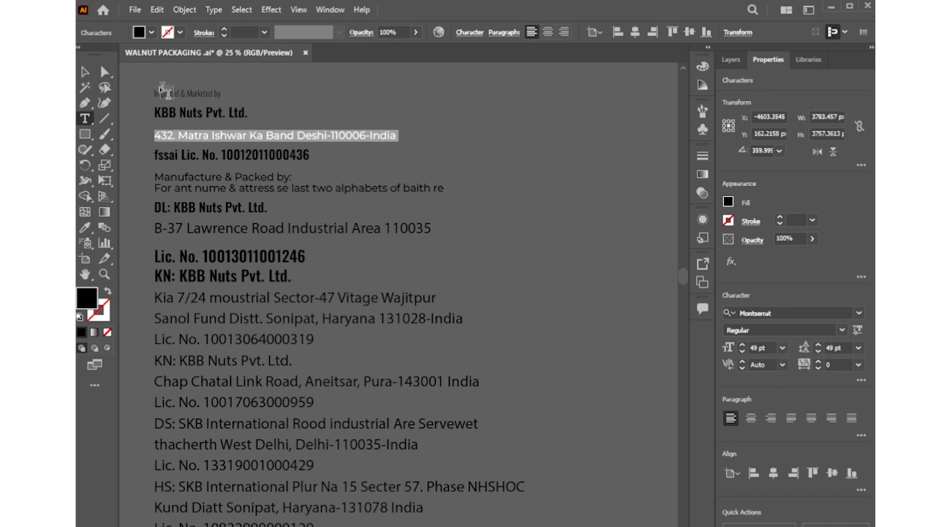
Change the "Imported & Marketed by" line to Montserrat Regular.
triple_click(164, 92)
click(859, 313)
click(826, 366)
click(842, 330)
click(749, 386)
click(146, 136)
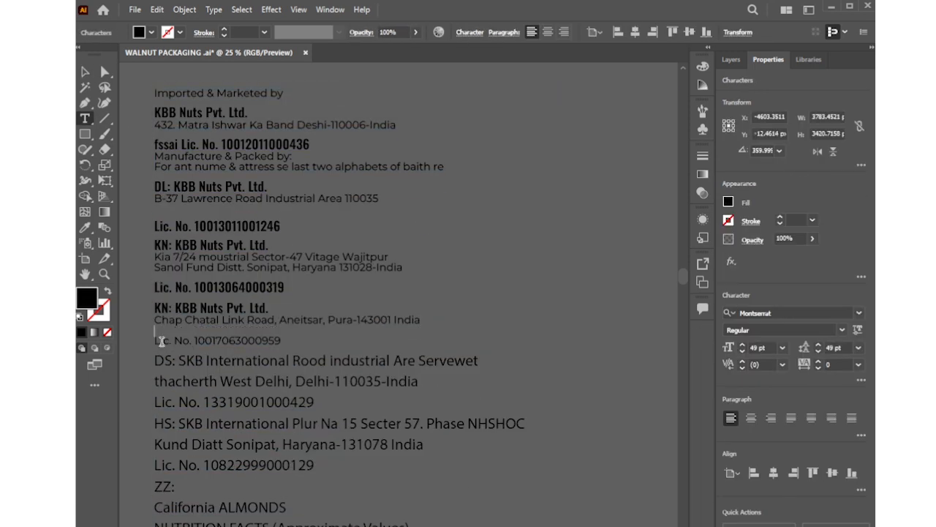
Format the second KN unit's licence line and "DS: SKB International" in Oswald SemiBold, sized to match the other bold lines.
drag(160, 341, 291, 354)
click(859, 313)
click(819, 399)
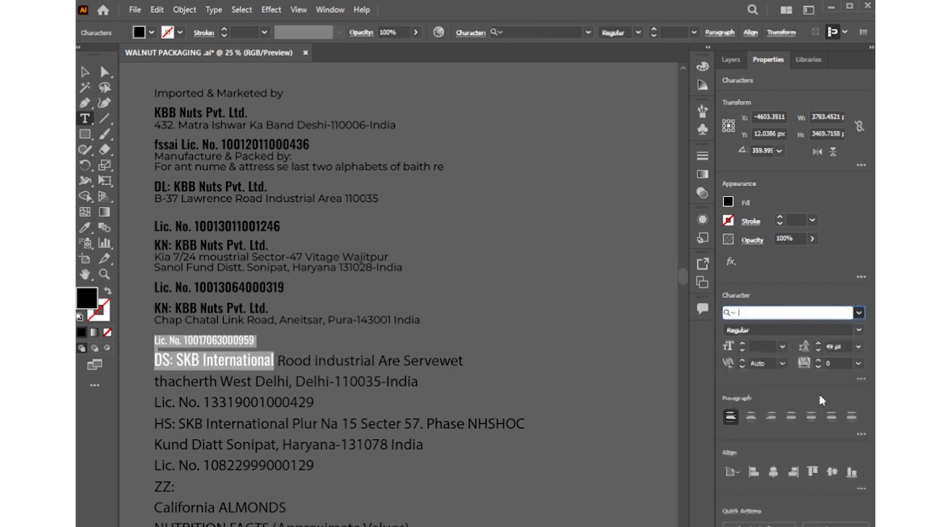
click(859, 329)
click(765, 403)
click(782, 346)
click(804, 473)
Start the DS unit's address on a new line after "DS: SKB International".
click(269, 360)
key(BackSpace)
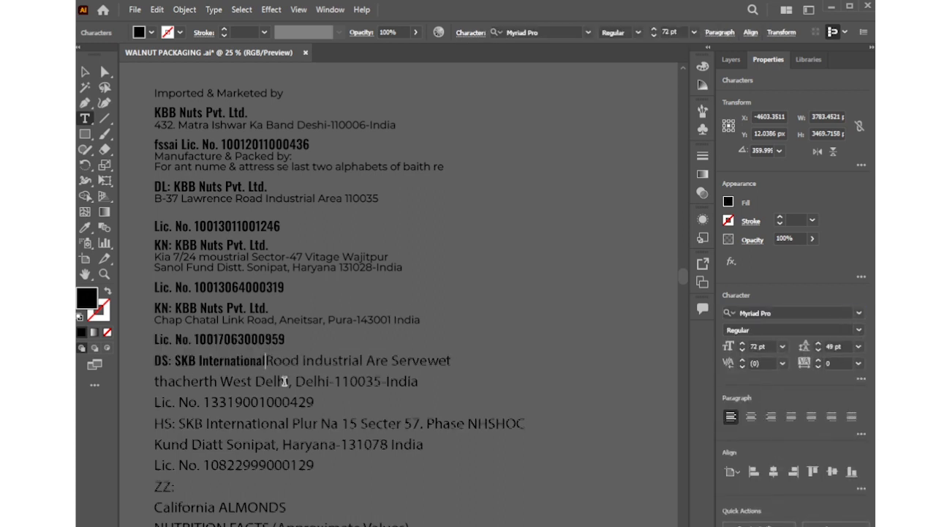
key(Return)
Set the DS unit's address lines in Montserrat Regular at 49 pt and close the gap between them.
drag(156, 371, 420, 392)
click(798, 406)
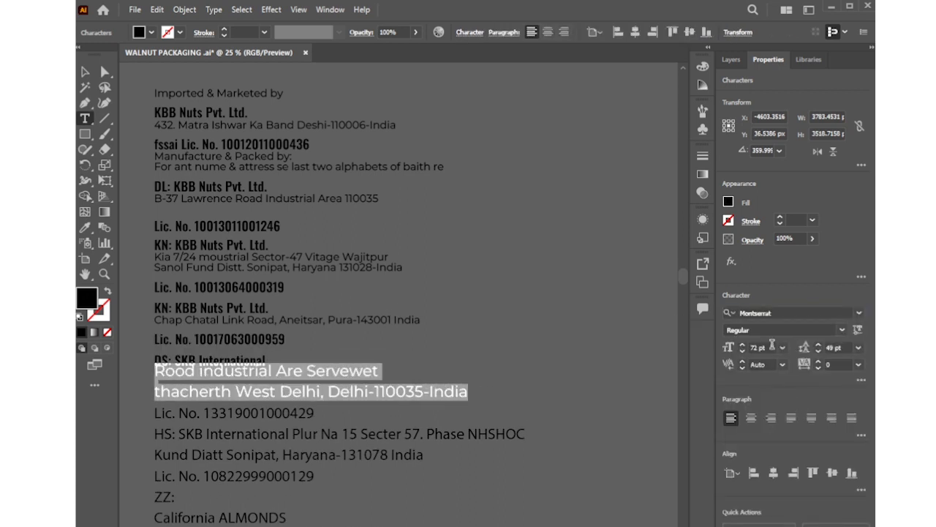
click(167, 404)
key(BackSpace)
click(85, 86)
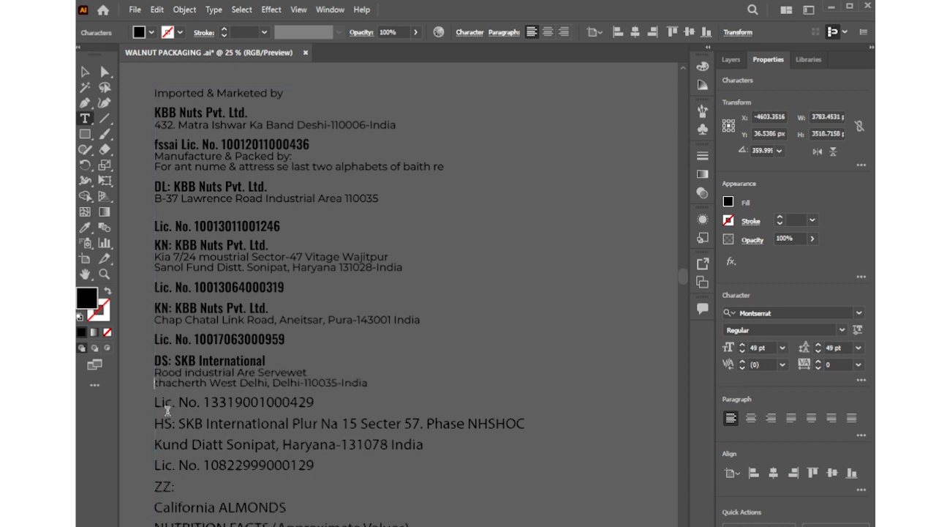
click(86, 72)
click(415, 270)
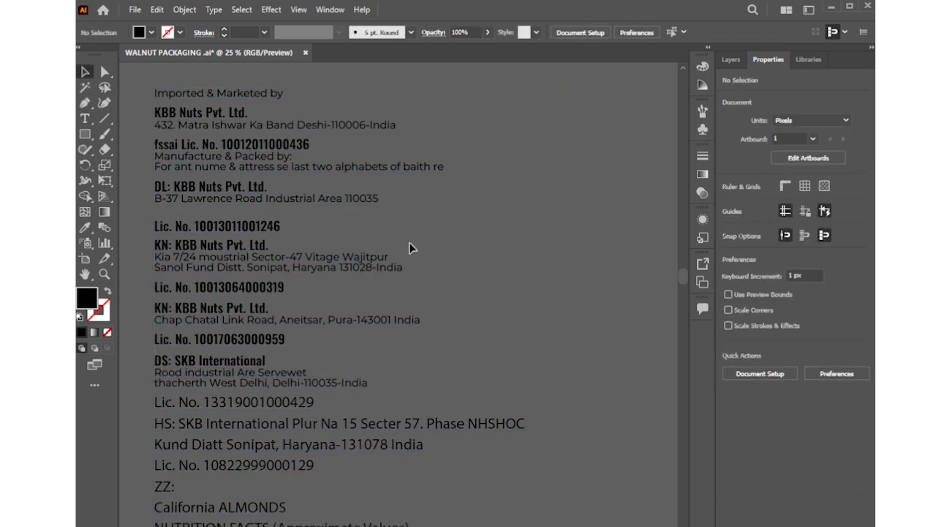
Try a tighter leading on the whole information text block and undo the change.
click(160, 259)
click(134, 249)
click(161, 307)
click(818, 343)
click(859, 346)
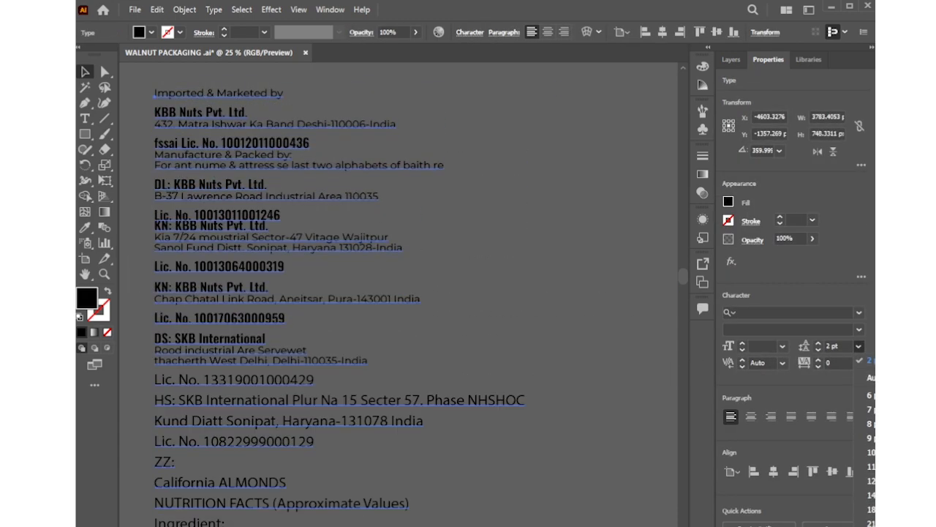
click(867, 522)
click(574, 382)
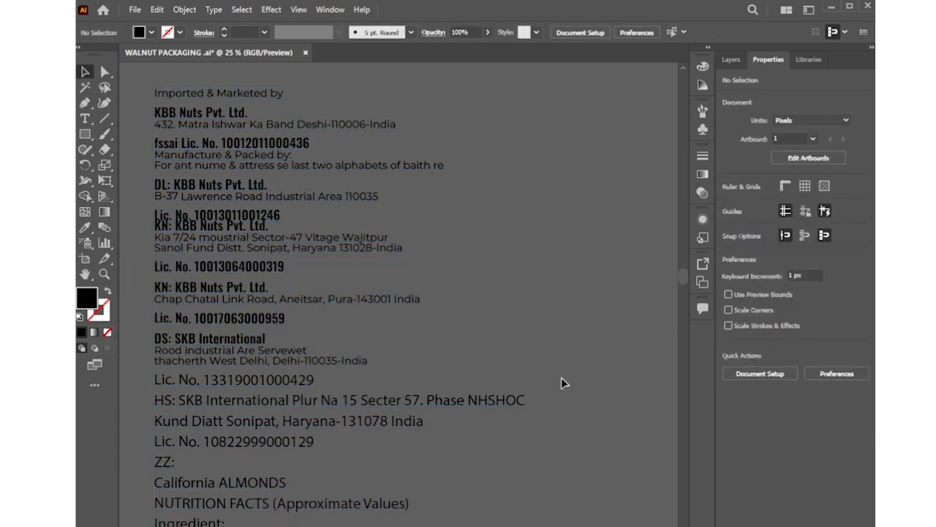
key(ctrl+z)
key(ctrl+z)
Format the DS unit's licence line and "HS: SKB International" in Oswald SemiBold at 60 pt.
click(600, 281)
drag(682, 276, 682, 285)
key(t)
drag(316, 336, 290, 357)
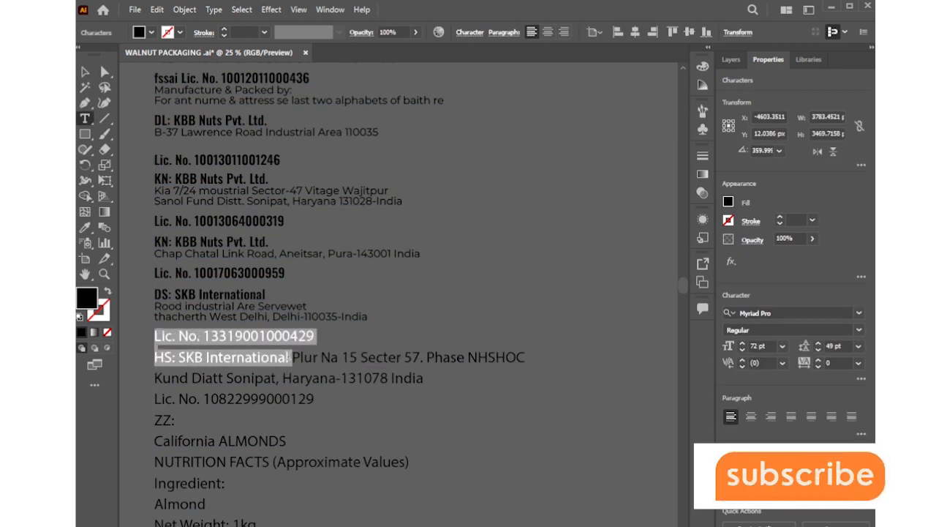
click(859, 312)
scroll(849, 398, up, 1)
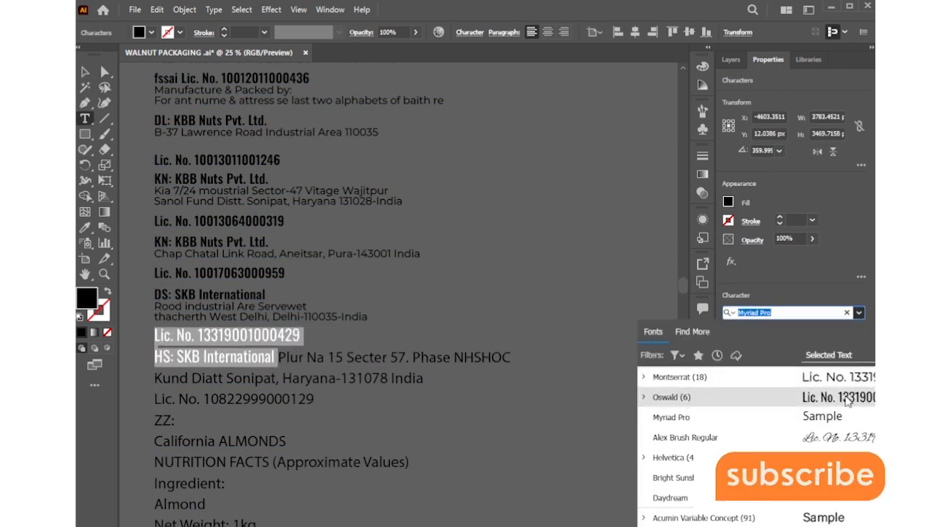
click(848, 397)
click(840, 329)
click(772, 402)
click(782, 347)
click(761, 320)
Correct "Plur Na" to "Plot No." in the HS entry and start its address on a new line.
drag(296, 357, 315, 357)
text(ot No.)
click(85, 72)
double_click(269, 357)
key(BackSpace)
key(Return)
drag(154, 366, 211, 392)
key(ctrl+z)
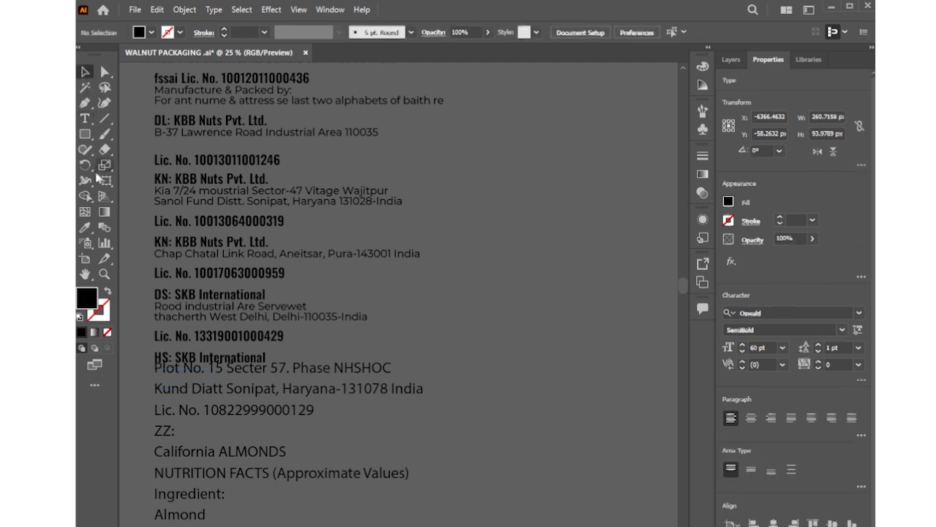
Set the HS unit's address lines in Montserrat Regular at 49 pt and remove the gap between them.
triple_click(244, 393)
click(859, 312)
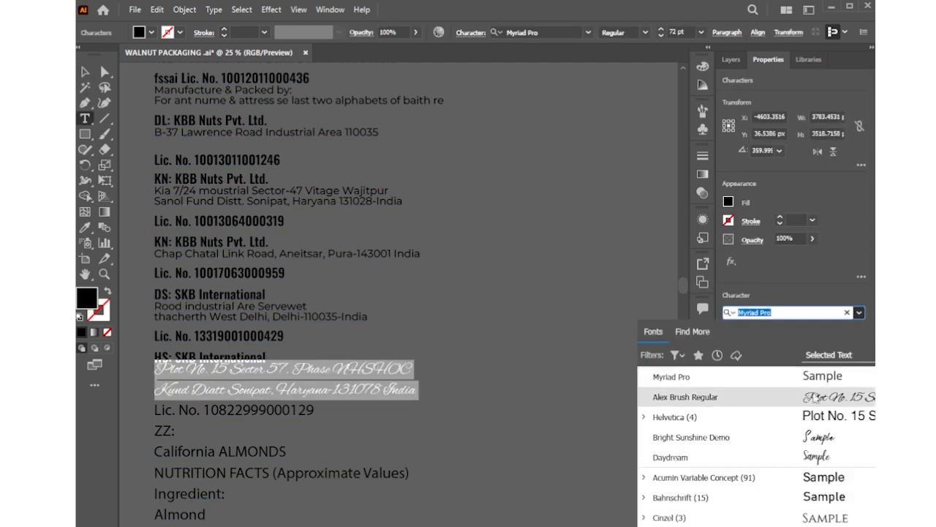
click(760, 417)
click(781, 346)
click(796, 498)
click(742, 343)
click(157, 383)
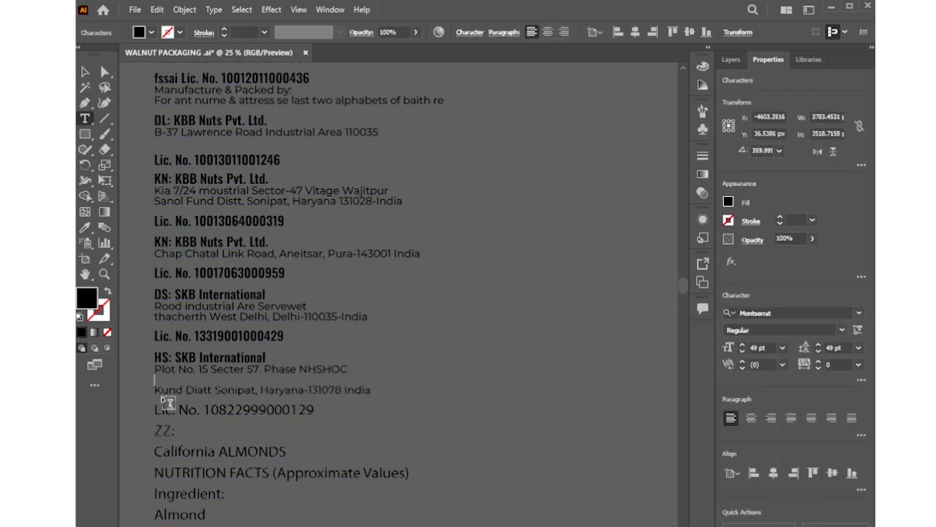
key(BackSpace)
click(85, 72)
click(449, 358)
Delete the lines from the HS unit's licence number through the "NUTRITION FACTS (Approximate Values)" heading.
drag(684, 288, 685, 301)
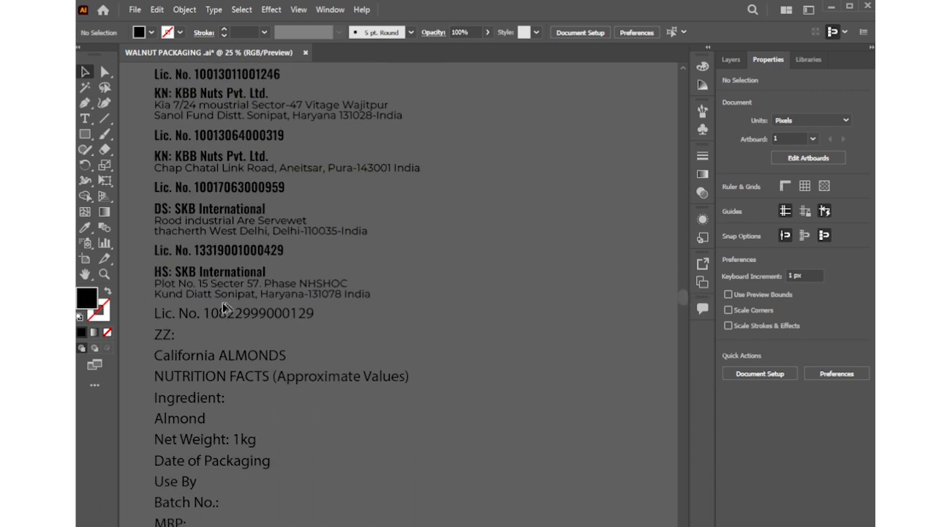
click(178, 330)
double_click(156, 314)
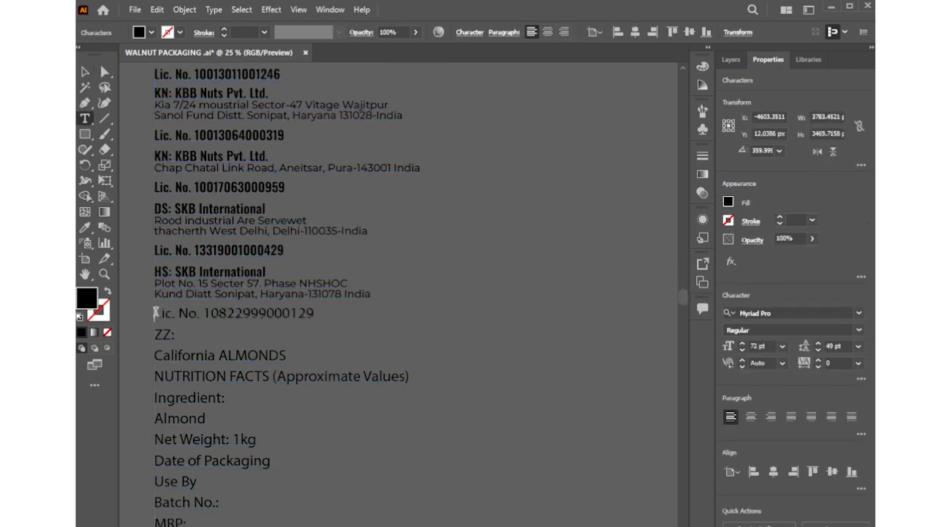
drag(157, 314, 234, 380)
key(BackSpace)
key(Escape)
key(ctrl+minus)
key(ctrl+minus)
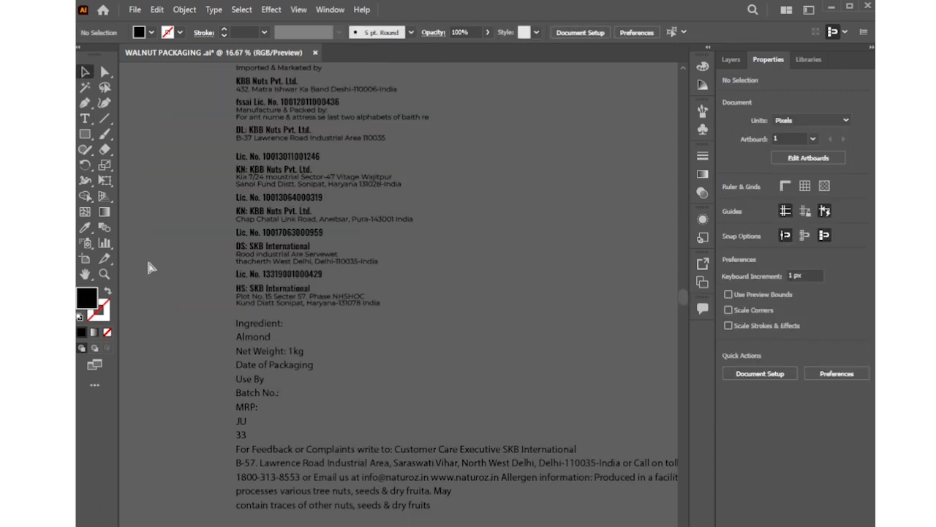
Copy the feedback, complaints and allergen paragraph into a separate text object below the information block.
double_click(215, 388)
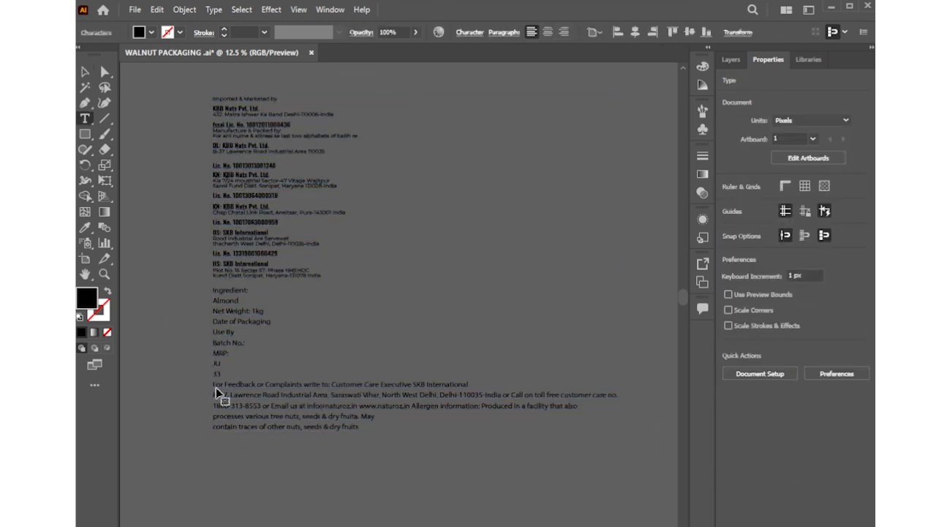
drag(214, 387, 364, 446)
key(ctrl+c)
click(215, 461)
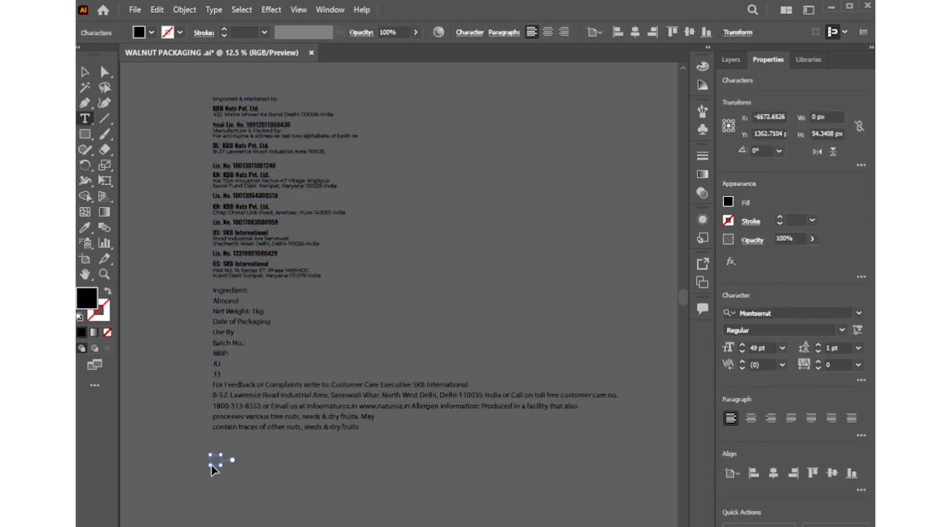
key(ctrl+v)
key(Escape)
Adjust the font size of the pasted feedback paragraph to match the original text.
drag(600, 475, 601, 476)
key(ctrl+z)
drag(418, 505, 418, 525)
key(ctrl+z)
key(ctrl+shift+period)
key(ctrl+shift+period)
key(ctrl+shift+period)
key(ctrl+shift+period)
key(ctrl+shift+period)
key(ctrl+shift+comma)
key(ctrl+shift+comma)
click(625, 441)
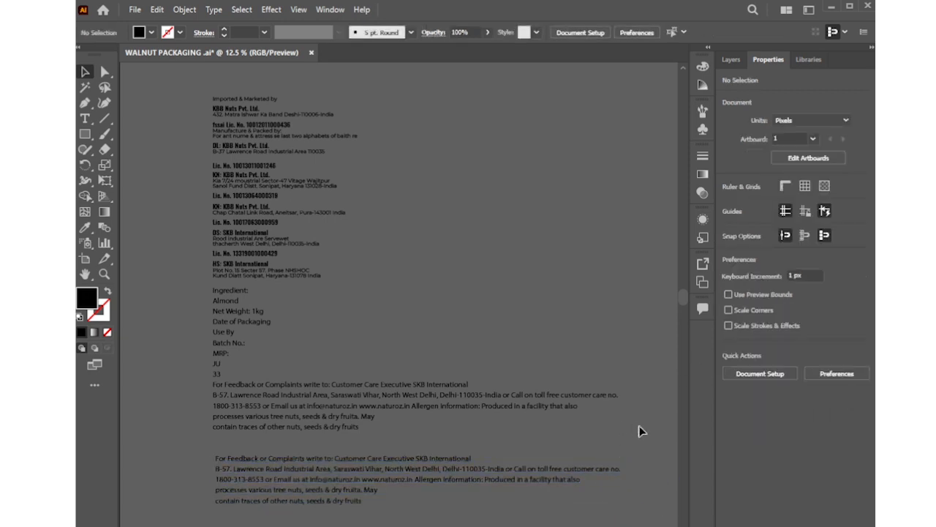
Put "Customer Care Executive SKB International" on its own line in the pasted feedback paragraph.
double_click(335, 458)
key(Return)
key(Return)
Format the "Customer Care Executive SKB International" line in a bold Montserrat weight.
drag(267, 468, 354, 468)
click(858, 313)
scroll(849, 370, up, 1)
click(825, 378)
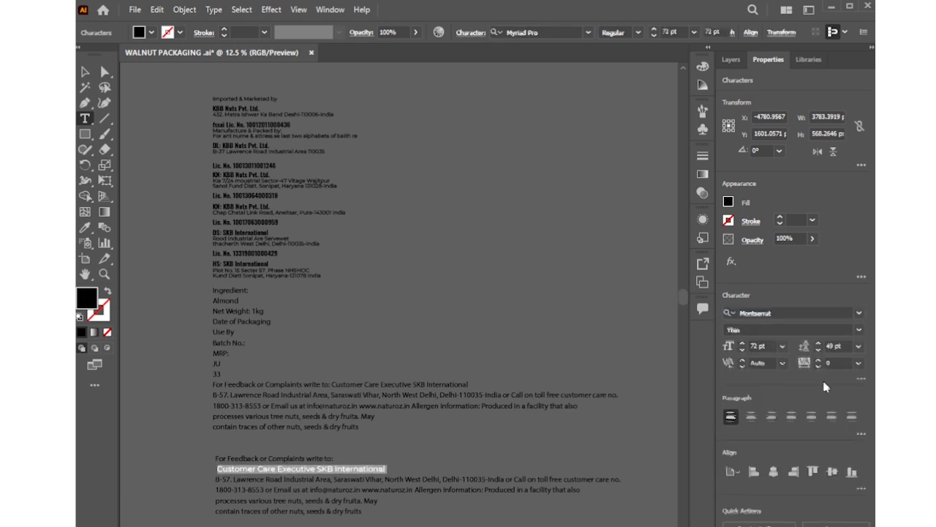
click(842, 330)
click(750, 472)
key(Escape)
click(265, 438)
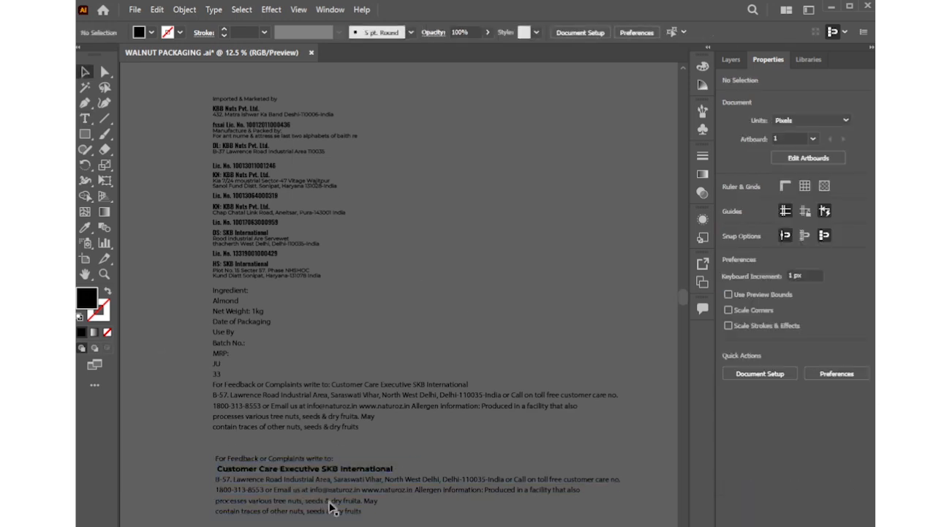
Break the line after the toll-free number in the feedback paragraph.
triple_click(272, 493)
click(266, 489)
key(Return)
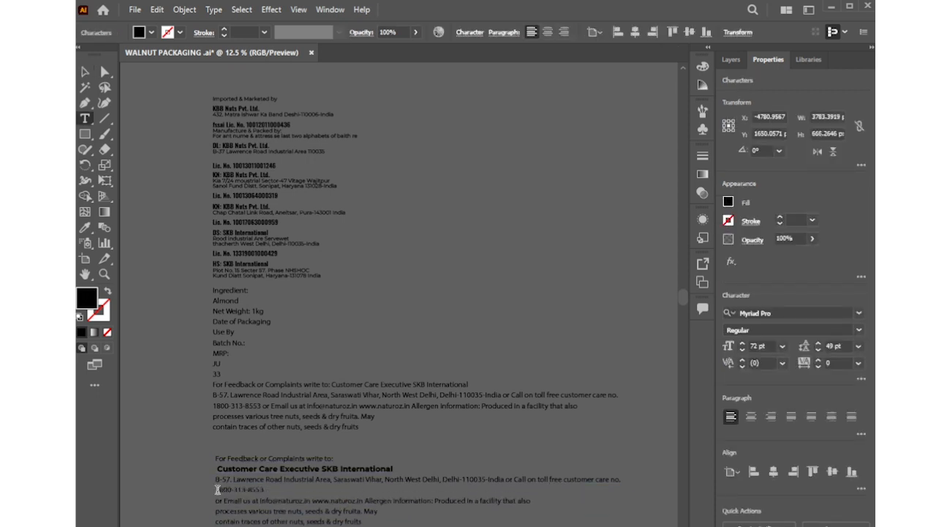
Format the toll-free number line in a bold Montserrat weight.
click(858, 313)
scroll(824, 388, up, 1)
click(826, 378)
click(842, 330)
click(775, 431)
click(82, 71)
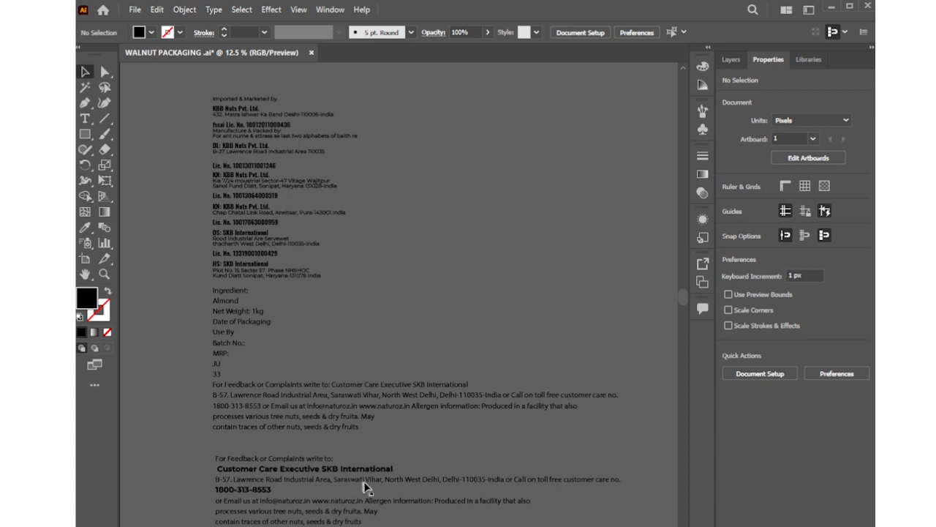
Split the customer care address in the feedback paragraph into three shorter lines.
double_click(331, 480)
key(Return)
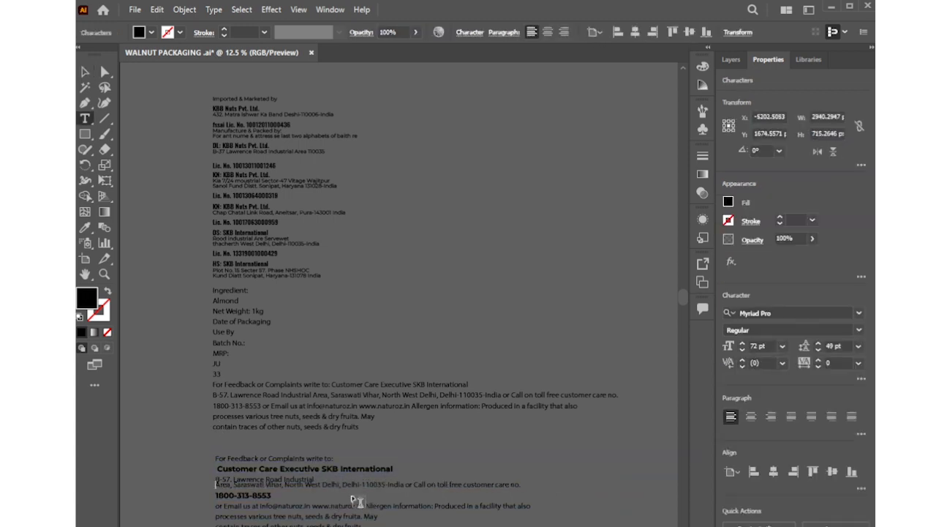
key(Return)
Increase the leading of the feedback text block to 58 pt.
key(Escape)
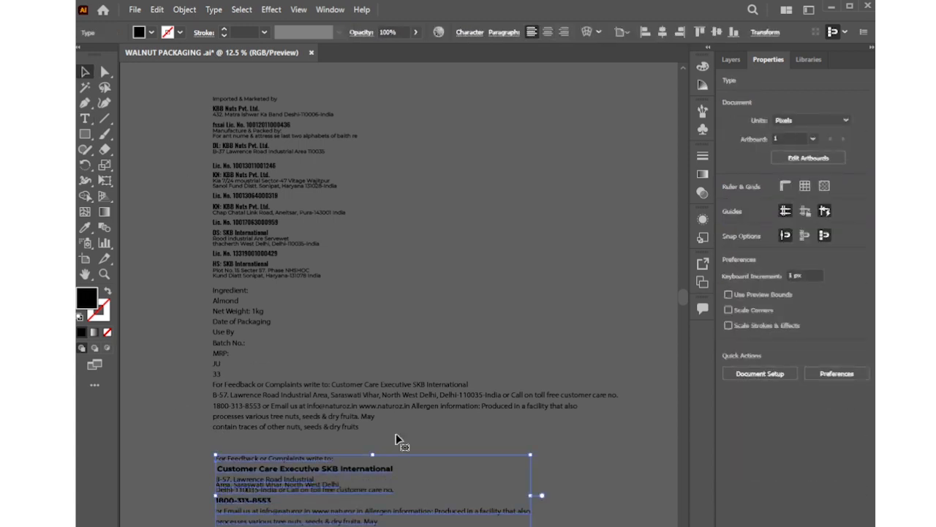
key(alt+Down)
click(818, 350)
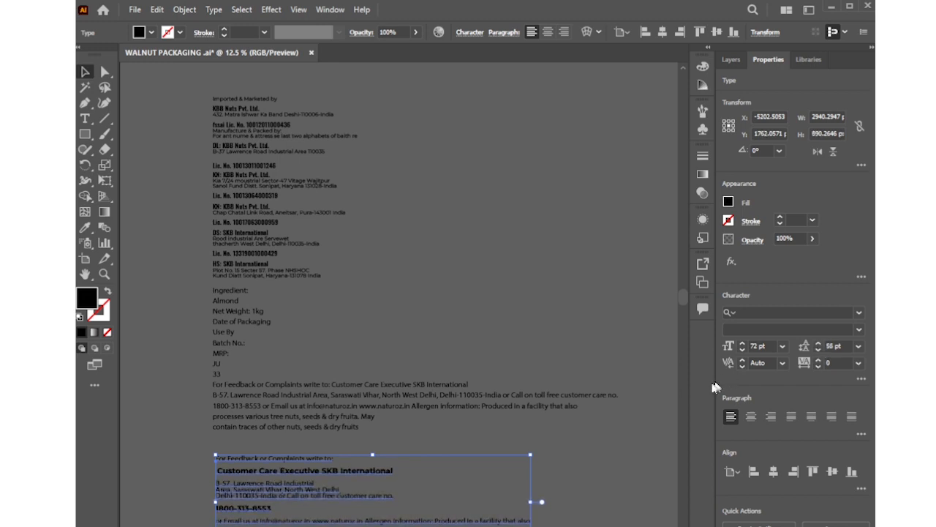
click(634, 405)
click(261, 487)
click(858, 313)
click(680, 376)
key(ctrl+z)
Format the opening feedback line and the address lines in Montserrat Regular, and set the address leading to 73 pt.
drag(304, 468, 431, 500)
double_click(314, 461)
click(858, 313)
click(680, 377)
click(858, 313)
click(680, 376)
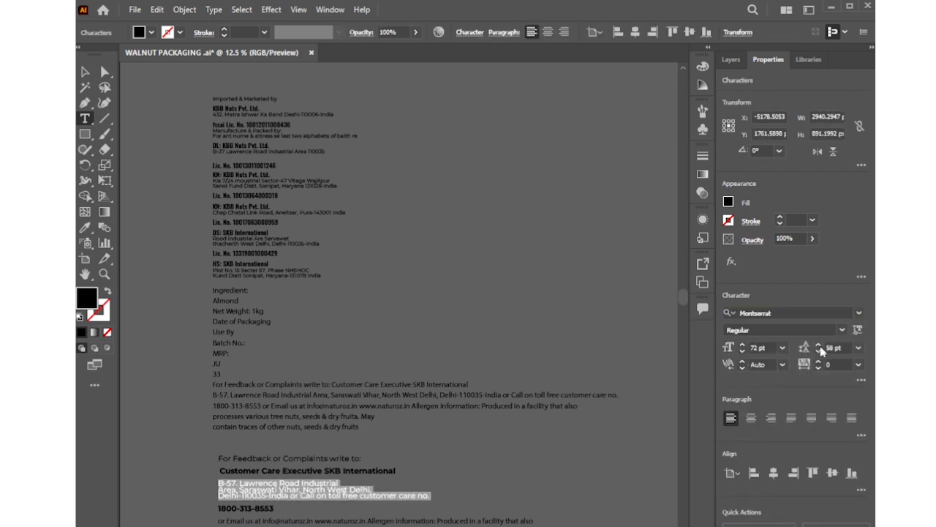
click(819, 350)
Format the e-mail and allergen lines of the feedback block in Montserrat Regular with 73 pt leading.
click(220, 522)
drag(382, 524, 366, 524)
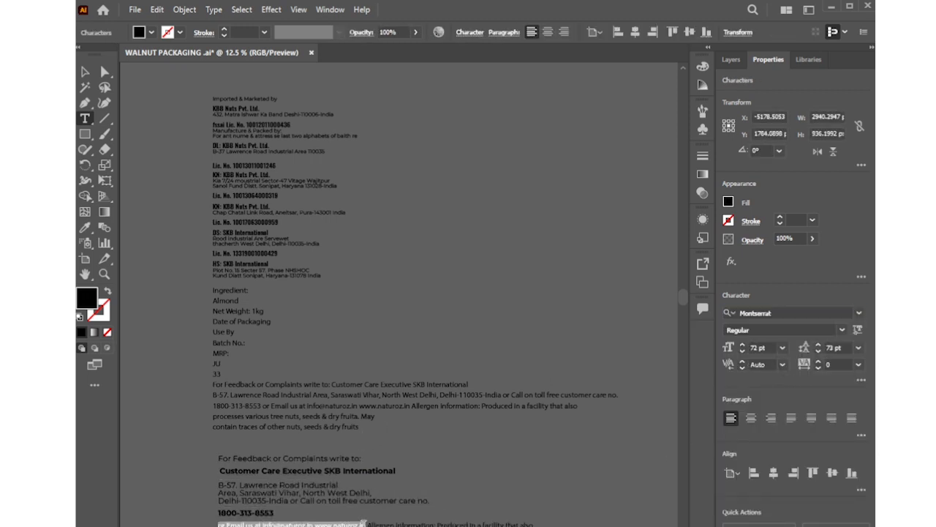
click(859, 313)
click(823, 385)
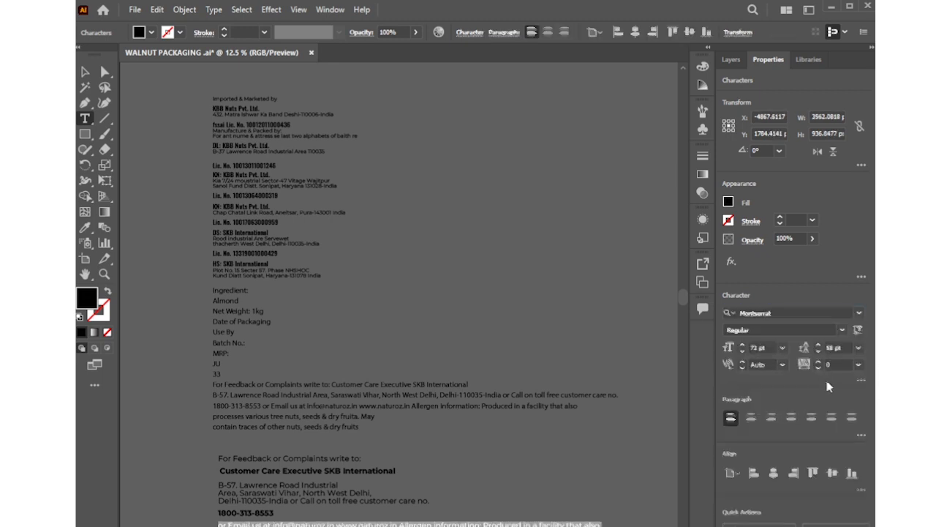
click(365, 496)
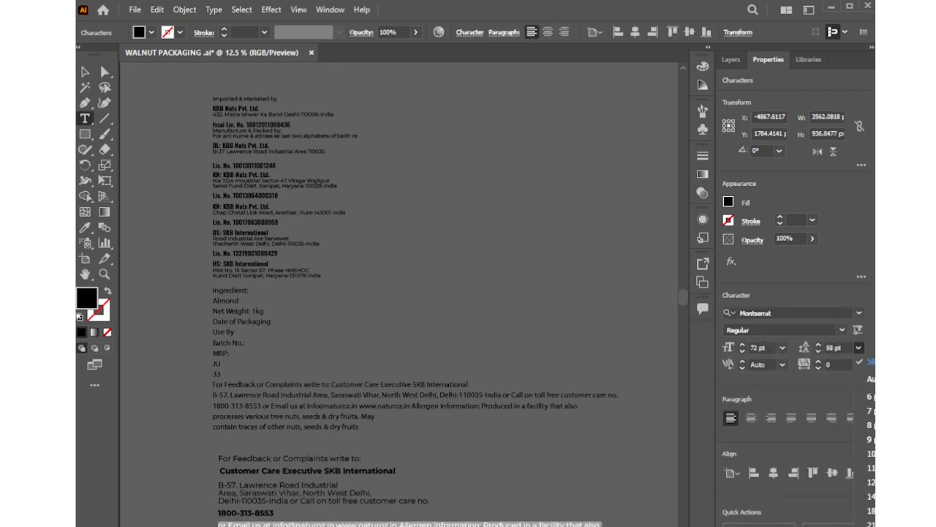
click(818, 345)
Rebreak the allergen text so its first line ends after "Allergen information:", and shift the feedback block slightly left.
drag(219, 484, 218, 521)
click(220, 524)
click(223, 500)
click(219, 523)
key(ctrl+a)
scroll(836, 347, up, 17)
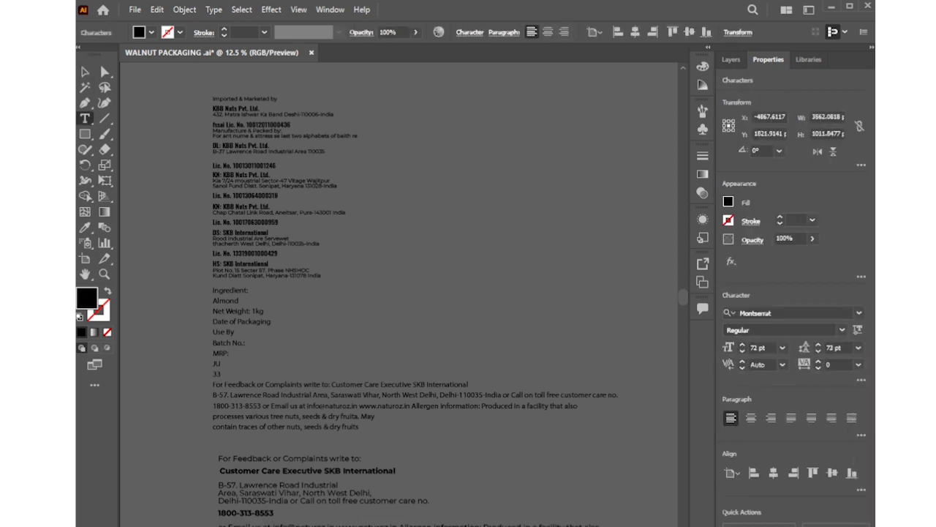
key(Escape)
mouse_move(262, 502)
mouse_down()
mouse_move(244, 490)
mouse_move(248, 503)
mouse_up()
key(t)
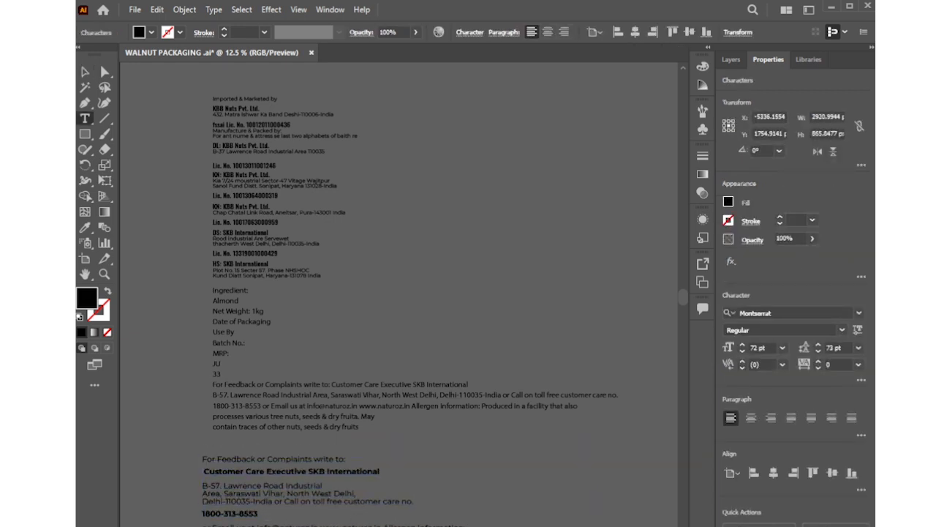
key(Escape)
Delete the leftover unformatted text, from the Ingredient line to the allergen lines, from the end of the importer text block.
click(135, 207)
click(221, 394)
double_click(355, 425)
drag(212, 291, 284, 366)
key(BackSpace)
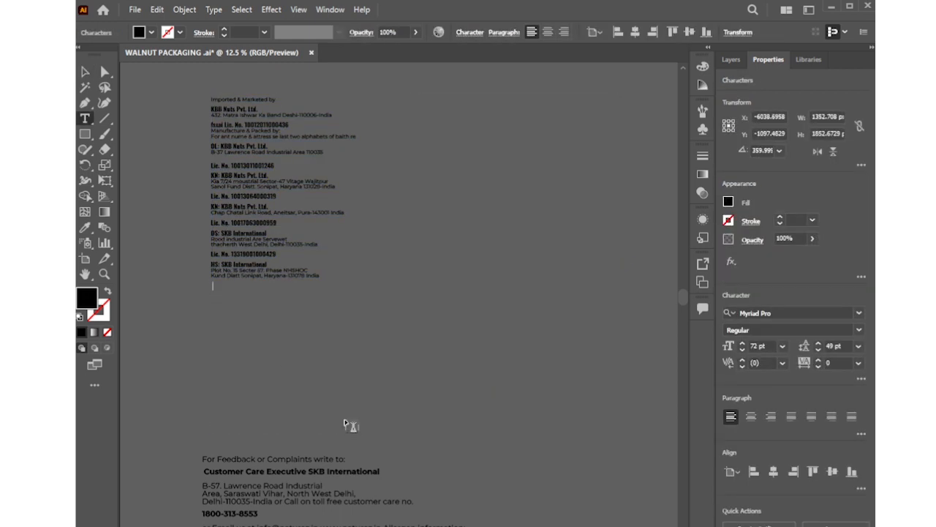
key(BackSpace)
key(BackSpace)
key(Escape)
Move the importer text block down above the feedback text and set it to 72 pt with 60 pt leading.
click(186, 220)
drag(231, 258, 221, 409)
click(819, 350)
click(858, 345)
click(865, 461)
click(547, 326)
drag(274, 351, 273, 306)
click(742, 350)
click(782, 346)
click(793, 520)
click(548, 400)
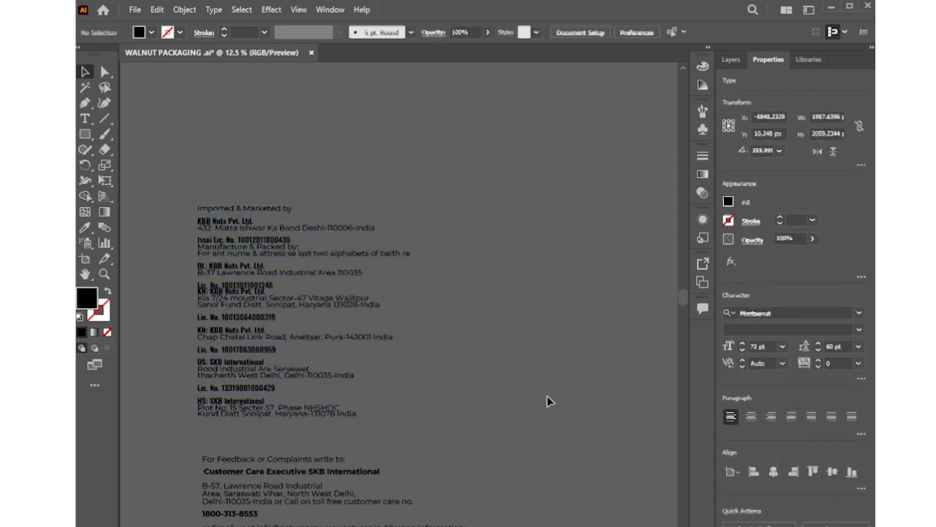
Try 83 pt leading on the first Lic. No. line below the DL address and the KN: KBB Nuts Pvt. Ltd. line.
double_click(224, 282)
drag(197, 284, 267, 291)
click(819, 345)
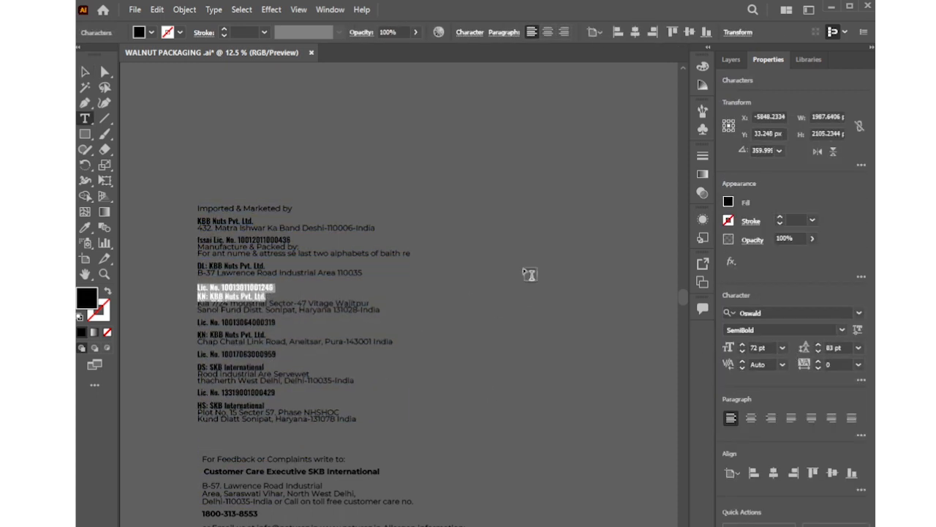
key(ctrl+z)
key(ctrl+shift+z)
Increase the leading of the whole importer text block.
click(85, 71)
click(169, 220)
click(210, 264)
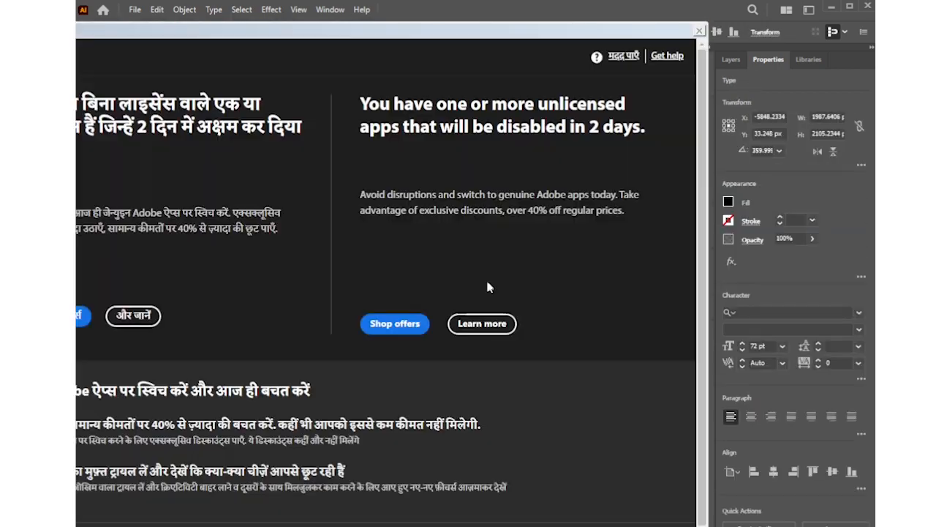
click(818, 346)
click(858, 346)
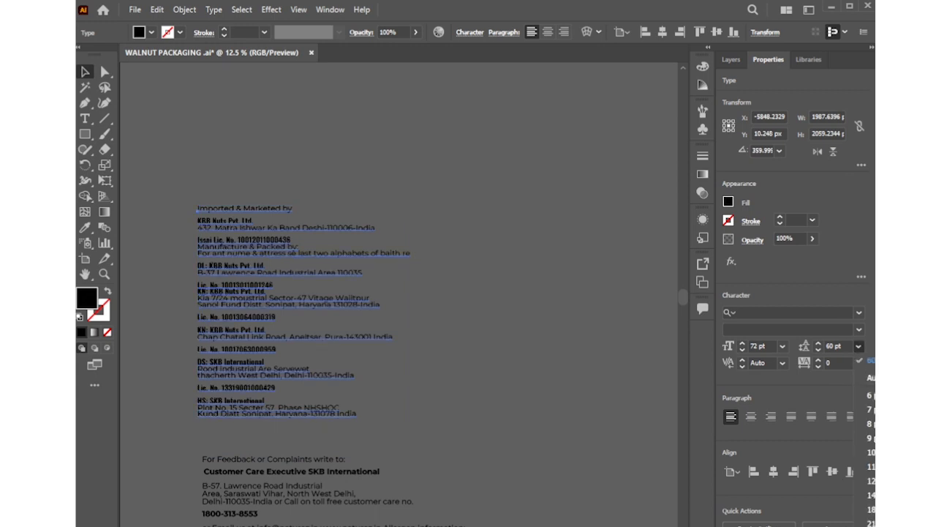
click(870, 521)
Move the importer text block up and place the feedback block directly beneath it.
click(439, 320)
drag(259, 319, 247, 259)
click(241, 501)
drag(247, 496, 227, 459)
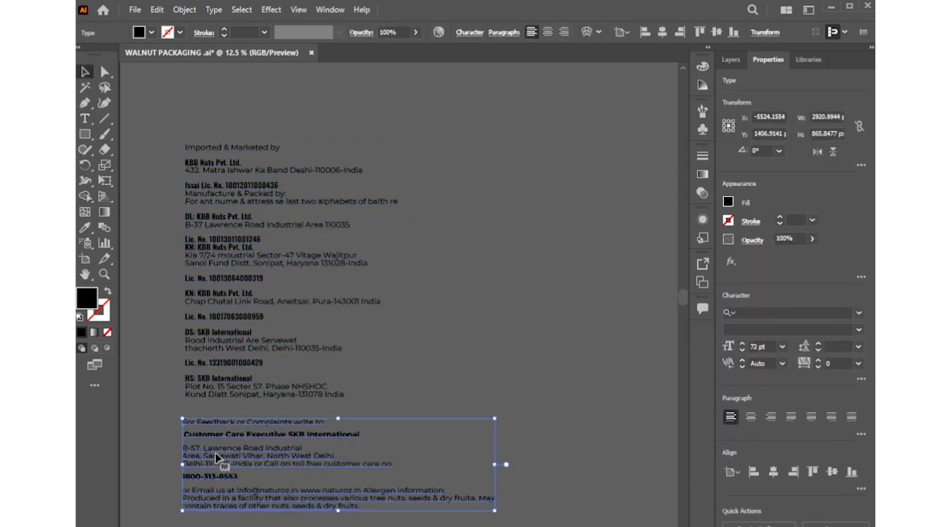
Rebreak the last allergen lines so that "fruit. May" starts the final line of the feedback block.
double_click(455, 499)
key(Return)
click(183, 514)
key(BackSpace)
click(105, 181)
click(85, 71)
click(183, 218)
Add a product details text with the lines Ingredient : Walnut, Net Weight: 2 kg, Date of Packaging :, Use By, Batch No. : and MRP.
scroll(185, 220, down, 3)
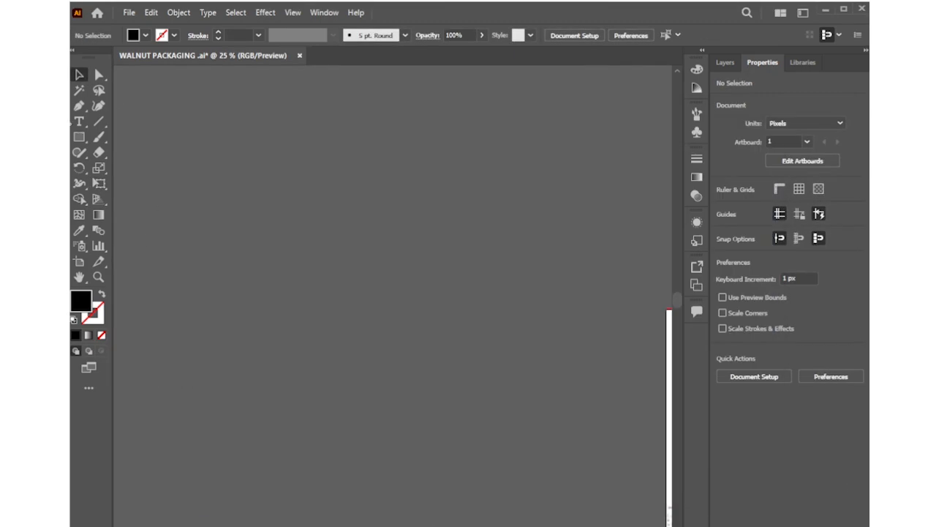
click(336, 291)
text(Ingredient  : Walnut)
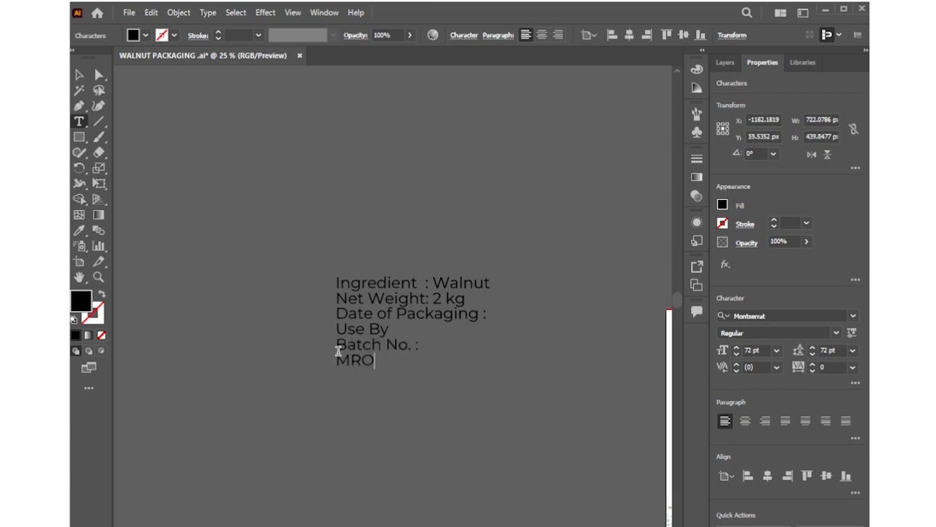
Switch to the browser, search Google for the rupee symbol, and add the copied ₹ and a colon after MRP.
key(alt+Tab)
click(314, 63)
click(389, 324)
text(RUPEE S)
click(393, 354)
double_click(163, 251)
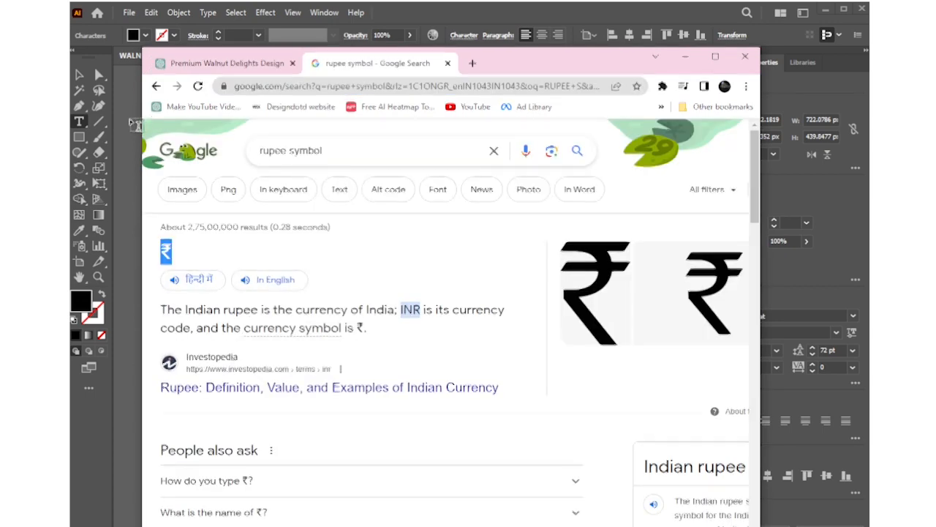
key(alt+Tab)
text(:)
Set the product details text to 60 pt in the Montserrat Medium weight.
click(79, 74)
click(259, 271)
click(411, 307)
click(737, 354)
click(737, 354)
click(737, 354)
click(836, 333)
click(759, 390)
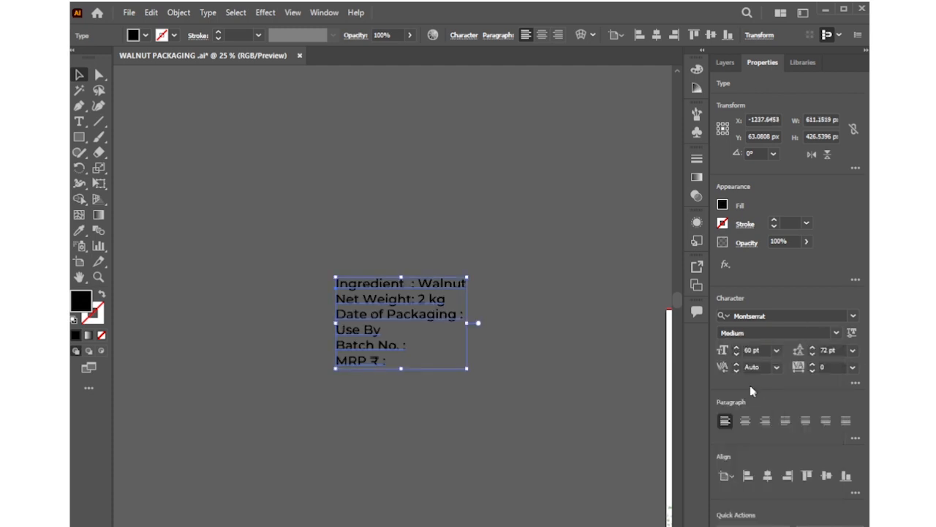
Align the colons of the Ingredient, Net Weight, Batch No. and MRP lines with the Date of Packaging colon.
double_click(413, 286)
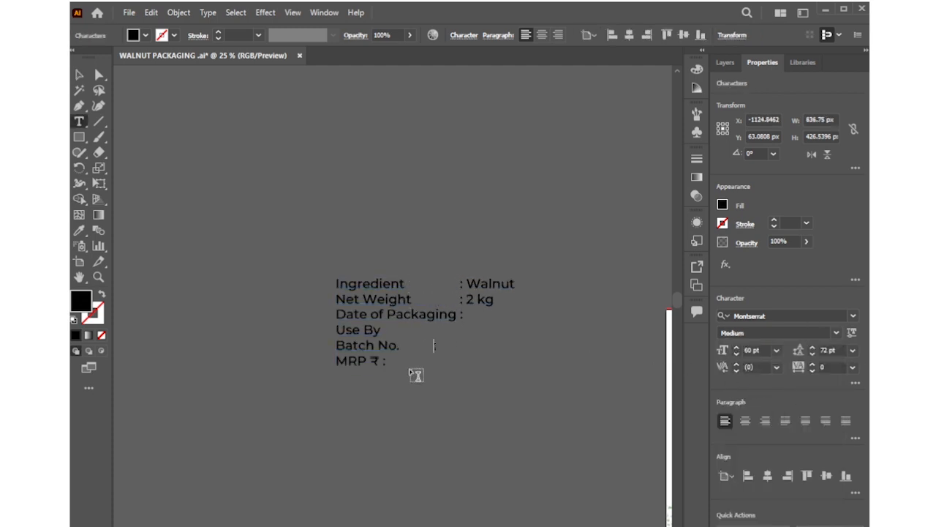
click(473, 339)
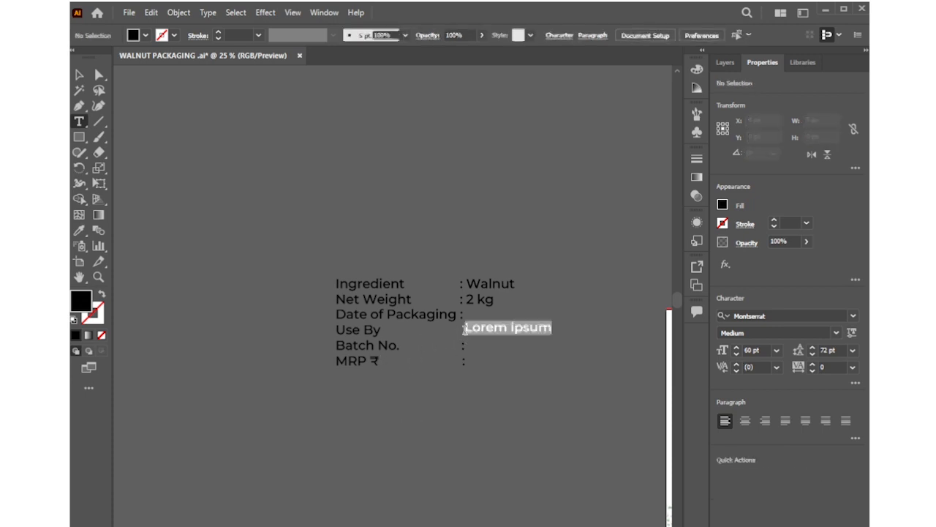
click(472, 338)
key(Escape)
double_click(464, 319)
key(Escape)
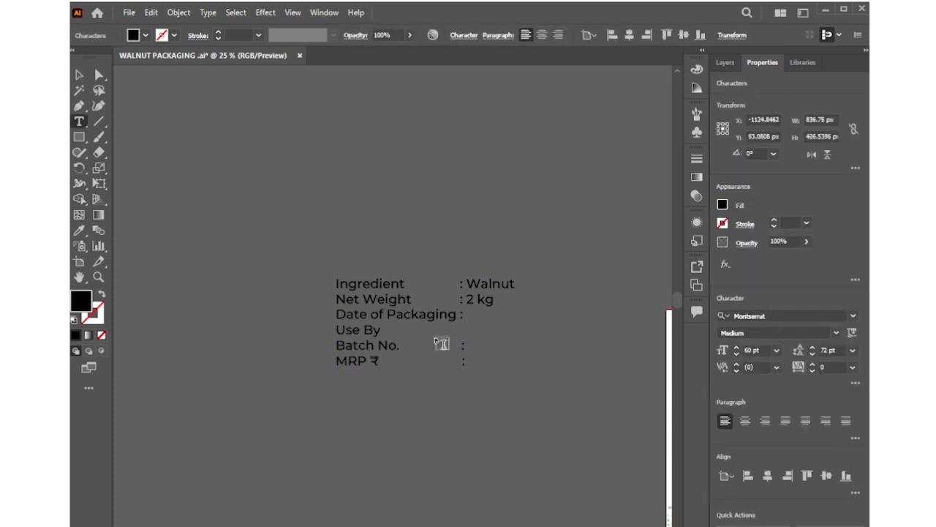
key(Escape)
click(270, 242)
double_click(458, 333)
drag(460, 283, 463, 349)
key(Escape)
Scale the product details text down to about 44.55 pt and extend the Use By line with spaces to the colon column.
drag(514, 368, 470, 344)
click(468, 378)
triple_click(428, 316)
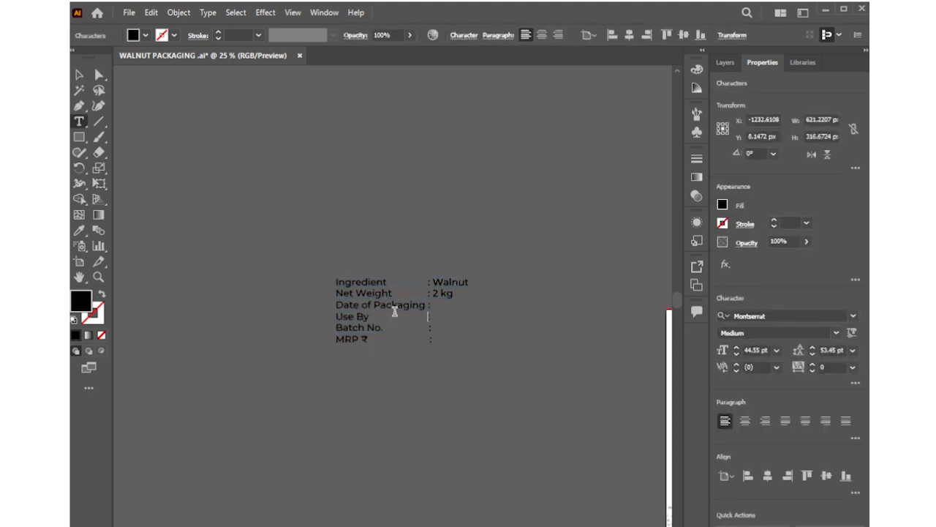
key(Escape)
Gather the product details, importer and feedback text blocks around the nutrition table above the packaging artboard.
click(209, 197)
drag(384, 306, 341, 328)
key(ctrl+minus)
key(ctrl+minus)
key(ctrl+minus)
key(ctrl+minus)
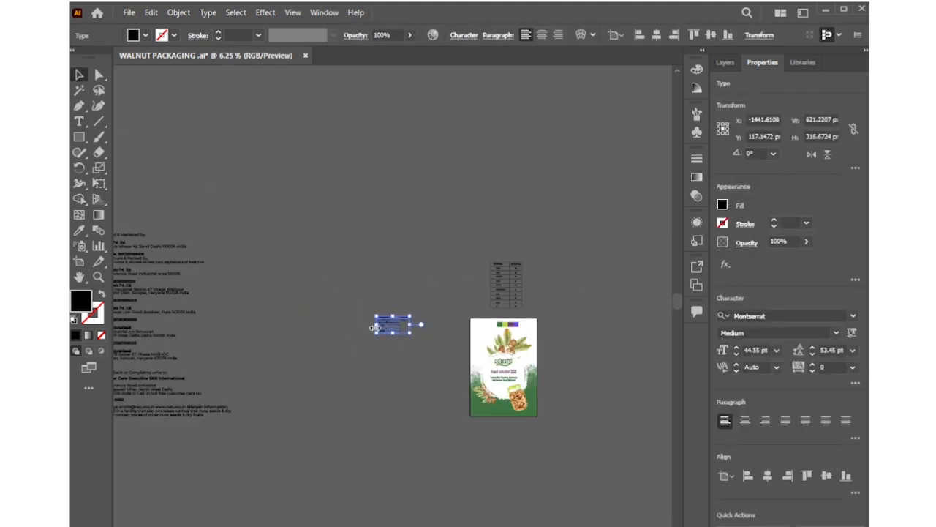
drag(494, 231, 500, 236)
drag(135, 311, 522, 162)
click(409, 240)
drag(167, 407, 615, 251)
scroll(601, 250, right, 4)
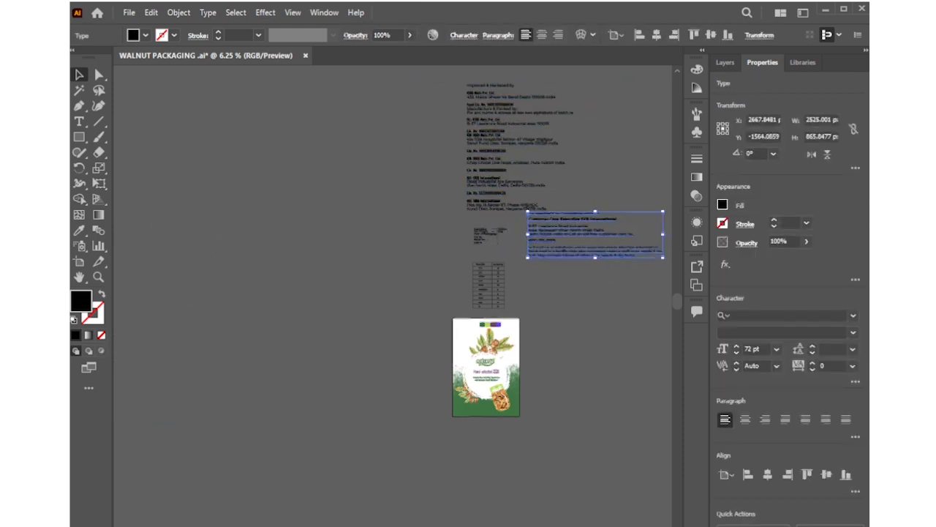
Move the feedback, importer and product details texts and the nutrition table to the free area up and right of the artboard.
drag(333, 234, 557, 144)
drag(249, 177, 397, 178)
drag(229, 291, 540, 225)
drag(228, 236, 489, 211)
click(416, 264)
Add a second artboard of 1243 × 1821 px beside the front layout.
key(ctrl+plus)
key(ctrl+plus)
key(ctrl+plus)
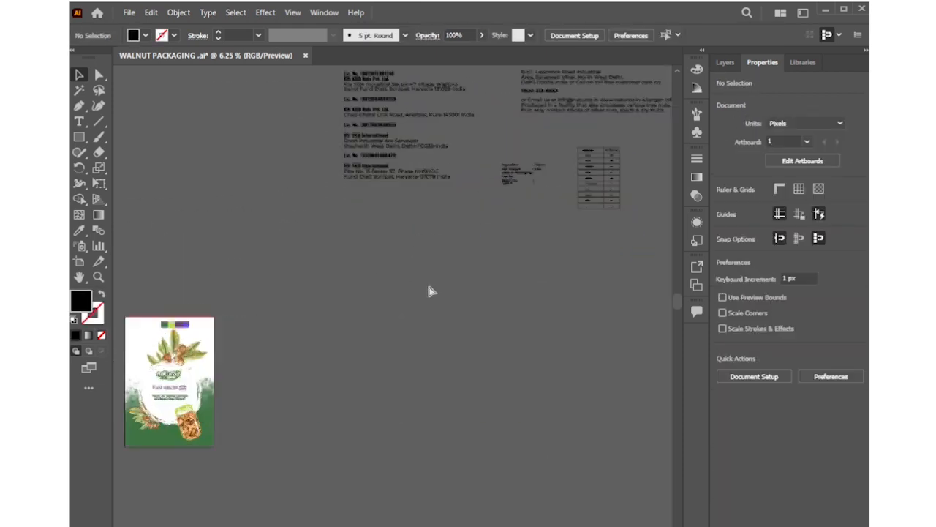
scroll(428, 291, up, 3)
scroll(677, 278, down, 4)
scroll(677, 279, left, 5)
scroll(201, 298, down, 2)
click(78, 261)
click(827, 194)
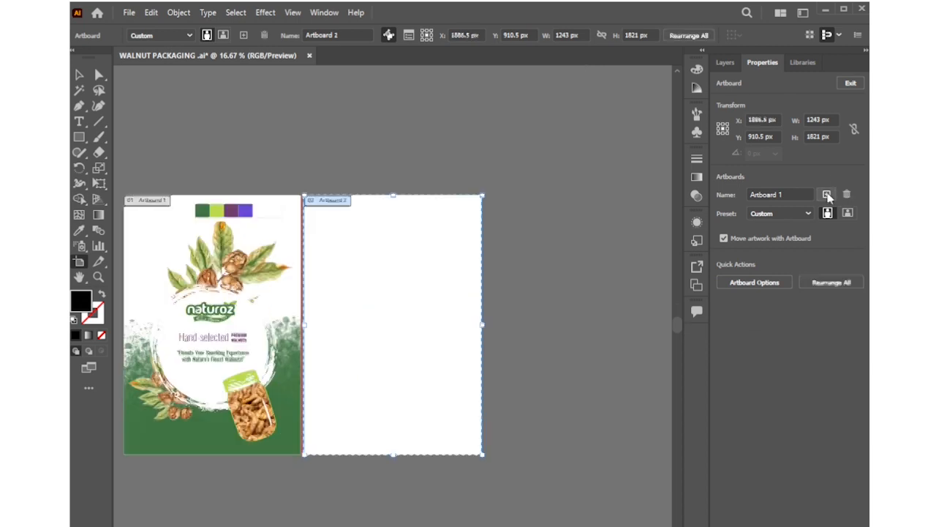
Move the second artboard well away to the right of the front layout, leaving a wide gap between them.
drag(400, 366, 447, 366)
key(ctrl+z)
click(79, 75)
key(shift+o)
drag(372, 317, 488, 338)
drag(454, 359, 579, 359)
key(v)
drag(459, 291, 223, 284)
click(387, 316)
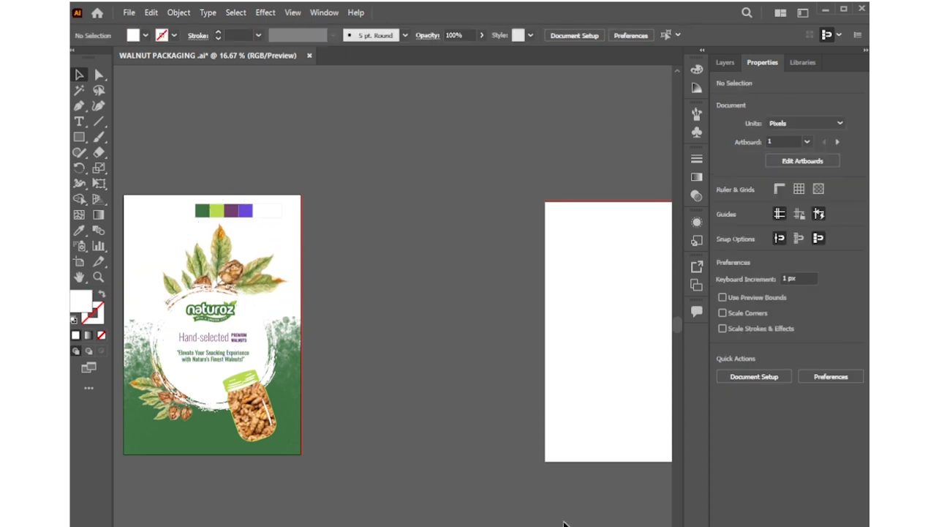
Move the importer text block onto the second artboard and scale it down.
scroll(551, 397, right, 5)
key(ctrl+minus)
key(ctrl+minus)
key(ctrl+minus)
drag(677, 324, 679, 286)
drag(381, 219, 376, 432)
drag(467, 459, 375, 402)
drag(407, 422, 386, 396)
click(341, 372)
Move the product details and nutrition table onto the second artboard, and place the feedback text just above it.
drag(484, 248, 372, 425)
drag(545, 249, 397, 386)
drag(508, 173, 393, 311)
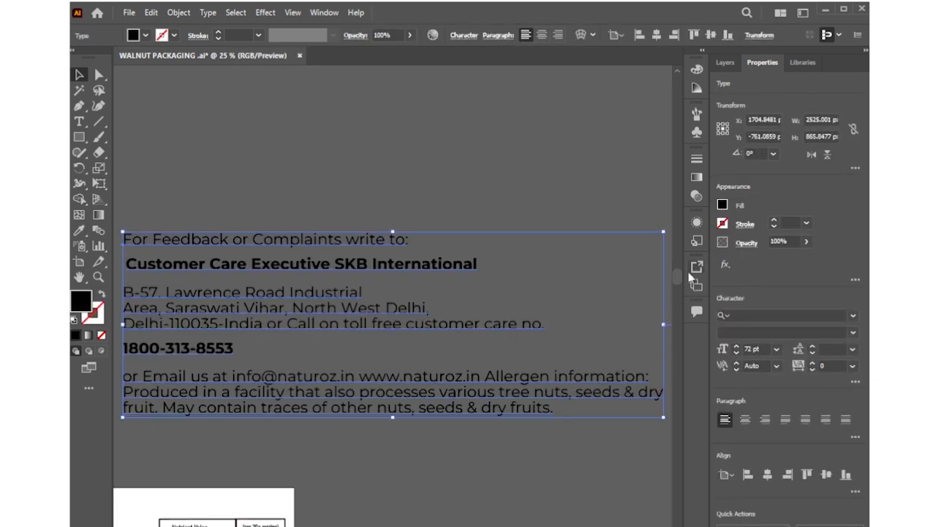
Arrange the second artboard with the importer text on the left, a smaller nutrition table at upper right and the product details at lower right.
scroll(392, 293, down, 5)
drag(408, 512, 326, 454)
click(327, 454)
drag(280, 434, 462, 476)
click(463, 468)
drag(253, 318, 249, 341)
click(249, 341)
drag(314, 372, 331, 433)
click(200, 299)
click(268, 339)
click(450, 327)
drag(475, 384, 430, 280)
click(552, 322)
Thin the nutrition table's stroke to 0.75 pt.
double_click(423, 294)
double_click(408, 202)
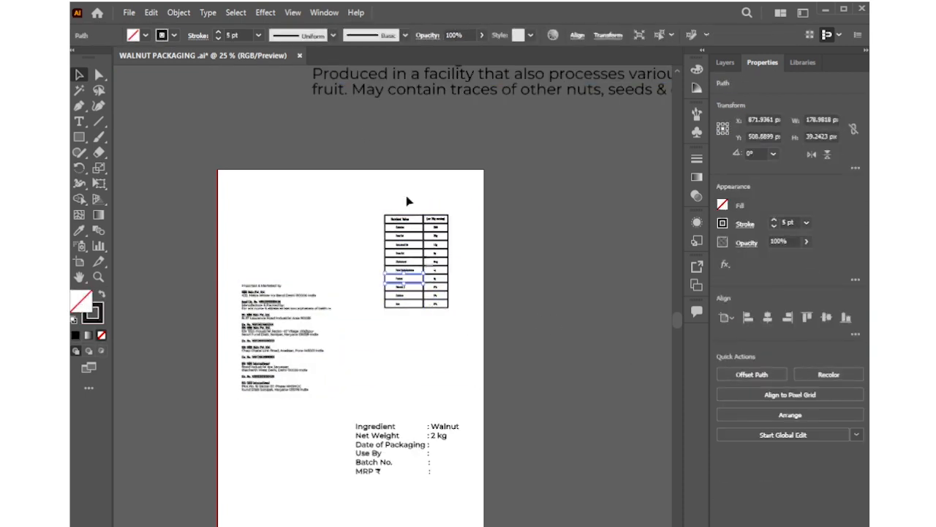
click(483, 251)
drag(443, 250, 443, 253)
click(552, 310)
click(439, 271)
click(722, 223)
click(608, 269)
click(551, 220)
click(416, 265)
click(773, 219)
click(774, 226)
click(657, 249)
Examine the nutrition table's thinner lines and text up close.
click(405, 282)
key(ctrl+plus)
key(ctrl+plus)
key(ctrl+plus)
click(388, 275)
double_click(341, 219)
click(279, 78)
key(ctrl+minus)
key(ctrl+minus)
scroll(564, 372, down, 3)
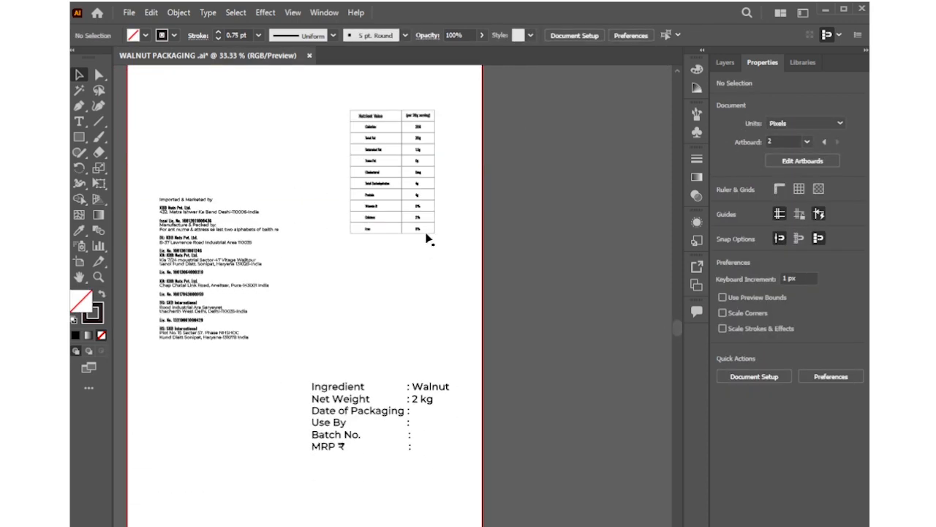
Shift the nutrition table slightly down, then move the importer text up beside it and enlarge the text moderately.
drag(372, 230, 369, 239)
drag(219, 242, 209, 144)
scroll(753, 348, up, 10)
click(256, 318)
click(269, 278)
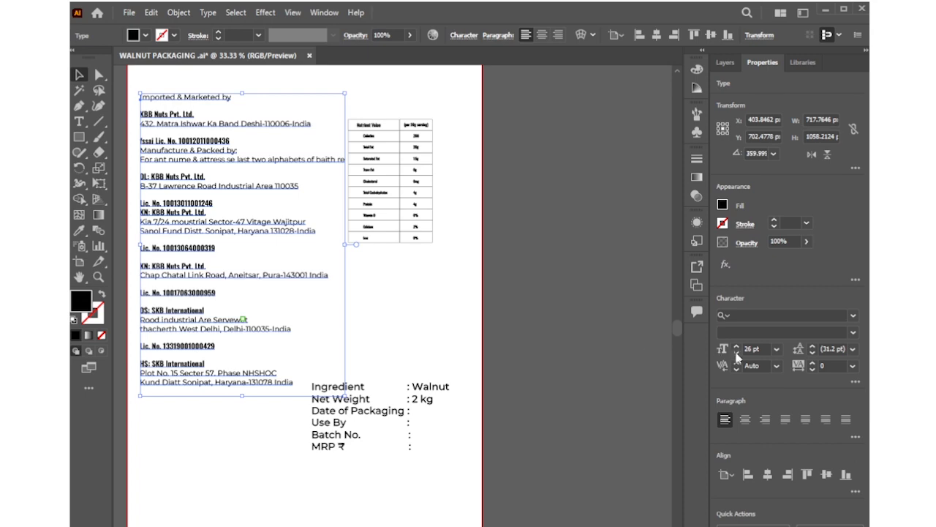
scroll(736, 353, down, 6)
click(627, 330)
drag(201, 151, 202, 154)
click(319, 351)
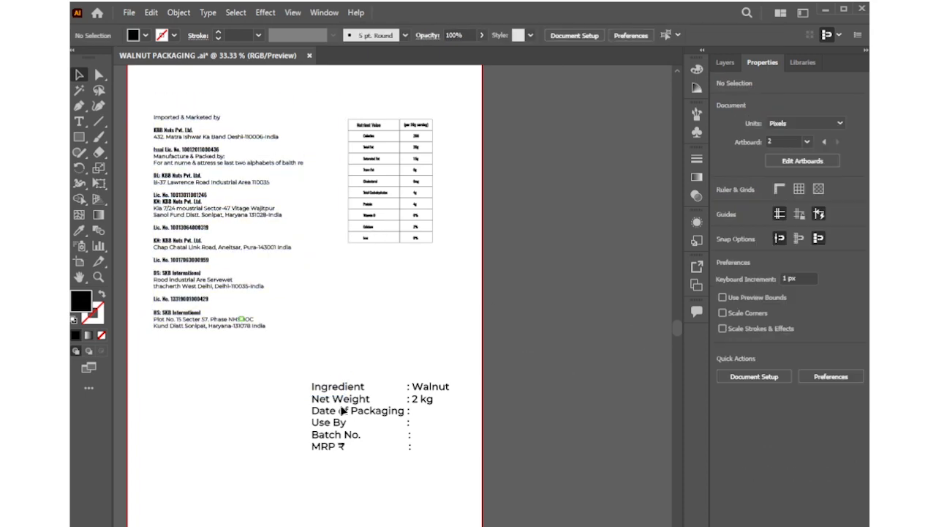
Move the product details text up below the nutrition table and reduce its font size.
drag(341, 411, 368, 358)
click(734, 354)
click(734, 354)
click(329, 433)
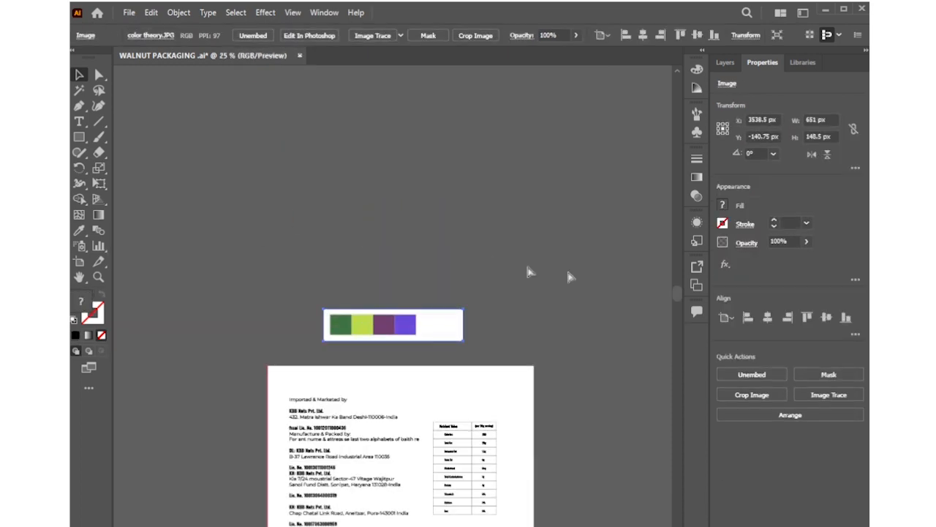
Cover the second artboard with a rectangle of 1256 × 1849 px, fill it with the palette's dark green and send it to the back.
key(m)
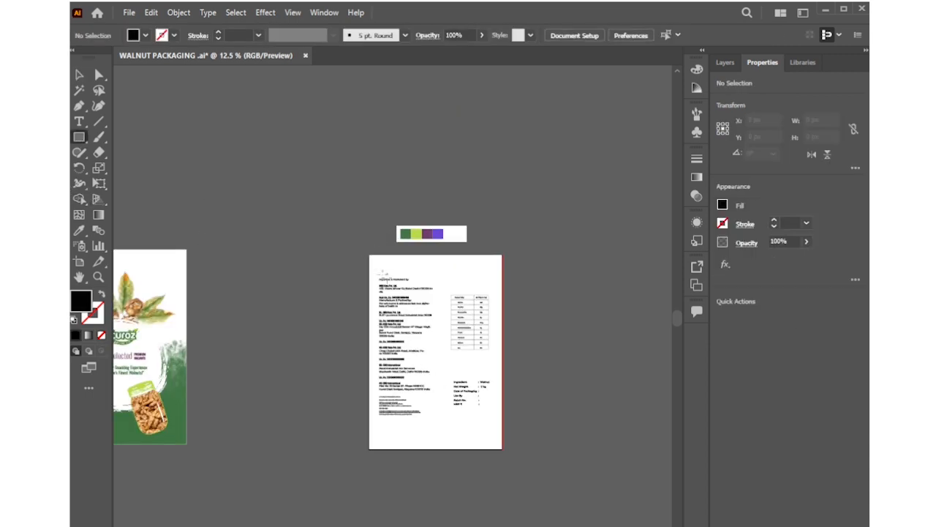
drag(370, 256, 502, 450)
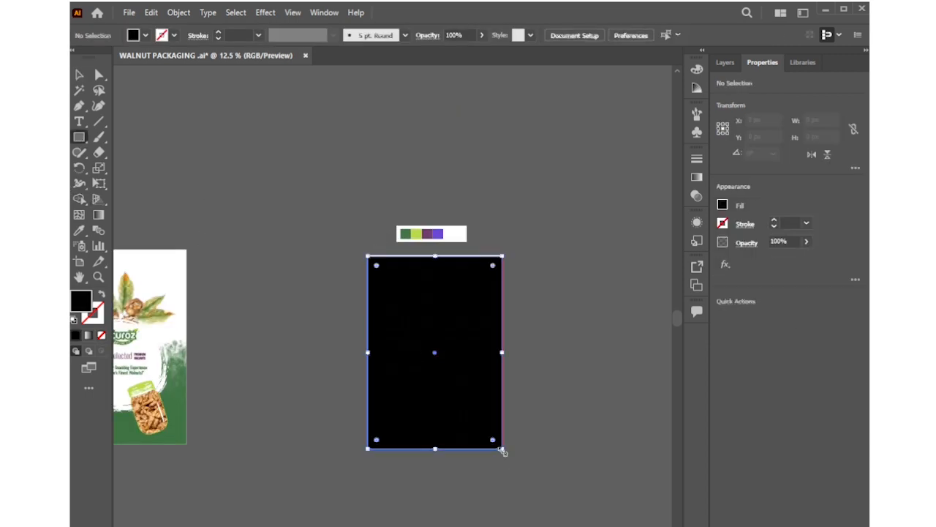
key(i)
click(405, 233)
key(v)
click(336, 196)
click(428, 311)
drag(436, 256, 436, 252)
key(ctrl+shift+bracketleft)
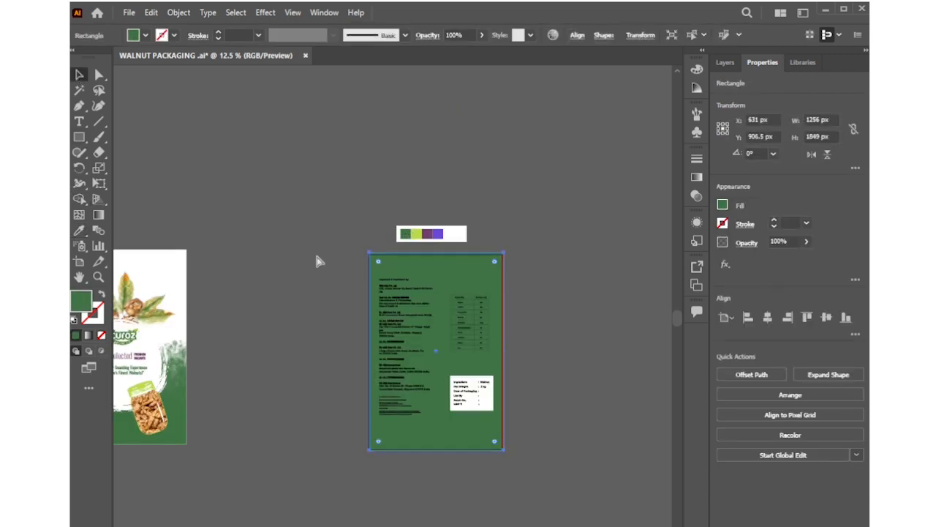
Recolour the importer and feedback text white against the green background.
click(317, 261)
key(ctrl+equal)
click(366, 278)
click(262, 177)
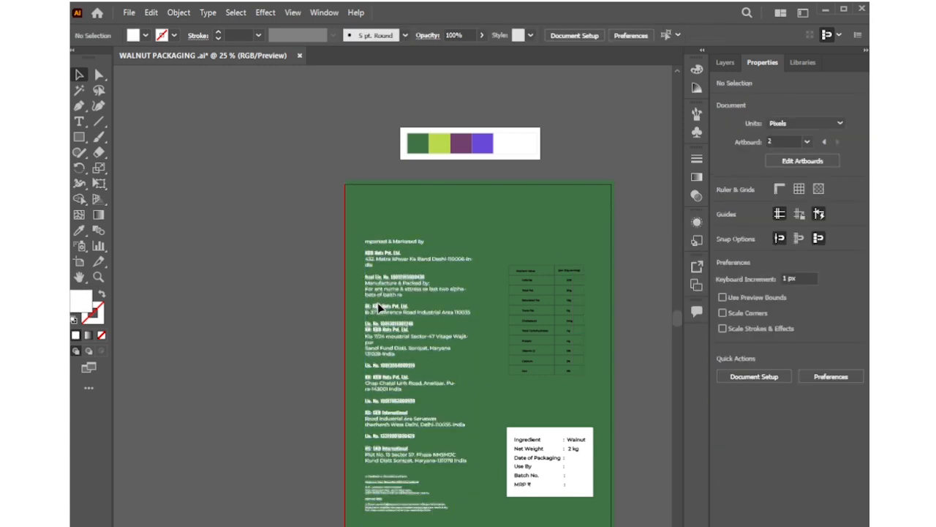
Change the nutrition table's cell outlines to a white stroke.
click(545, 307)
click(721, 224)
click(593, 245)
click(637, 203)
key(ctrl+equal)
key(ctrl+equal)
key(ctrl+equal)
drag(578, 440, 169, 430)
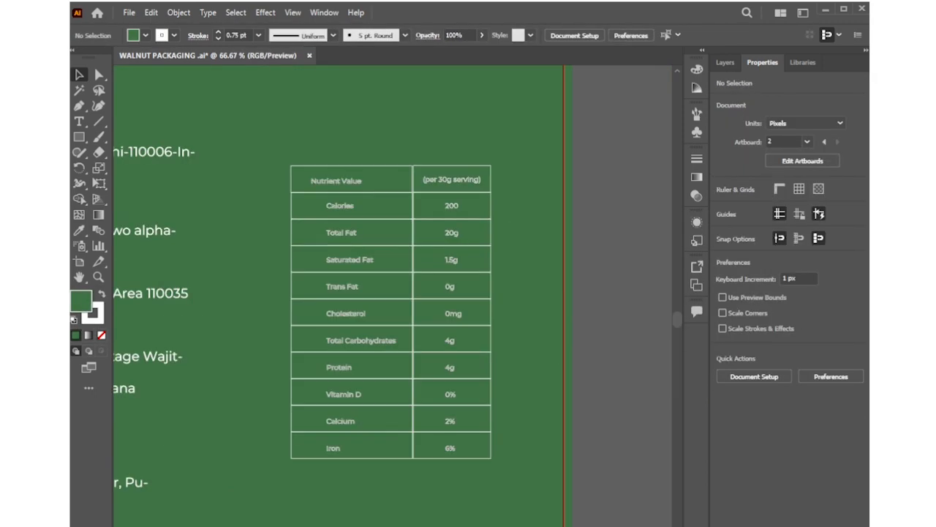
Change the fill of the nutrition table's text to white.
click(414, 329)
click(722, 205)
click(609, 247)
key(ctrl+z)
click(613, 250)
key(ctrl+minus)
key(ctrl+minus)
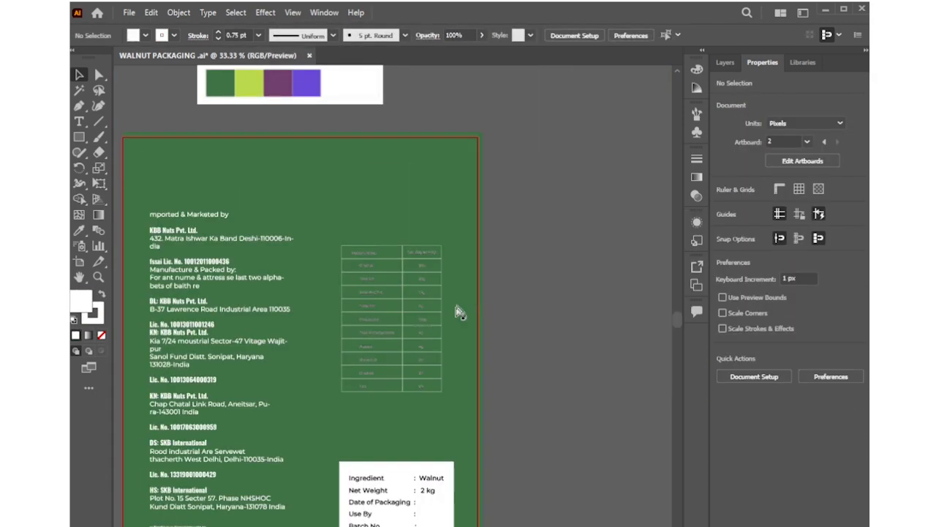
Move the white product details box up to sit just beneath the nutrition table.
key(ctrl+minus)
click(395, 322)
click(341, 90)
click(393, 460)
drag(395, 459, 386, 421)
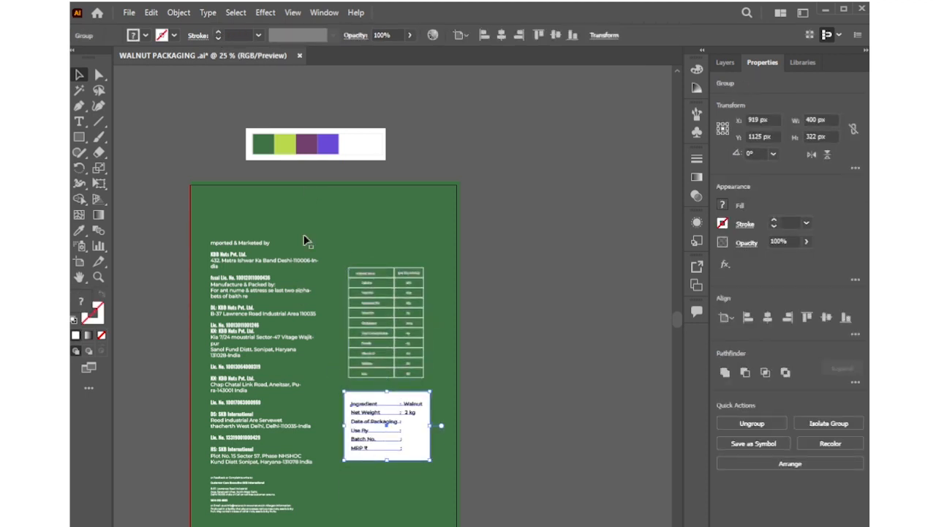
Place the walnut kernels image on the canvas beside the orange bowl.
drag(306, 242, 288, 387)
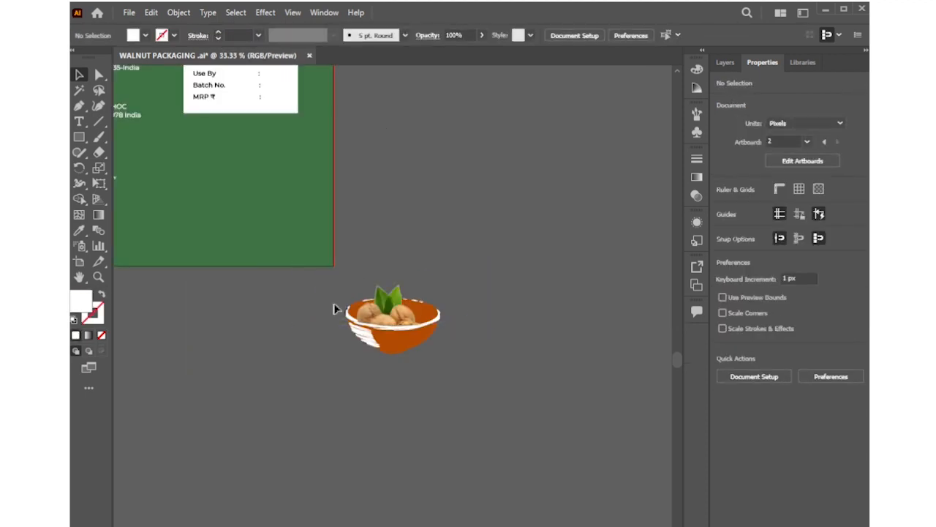
click(300, 300)
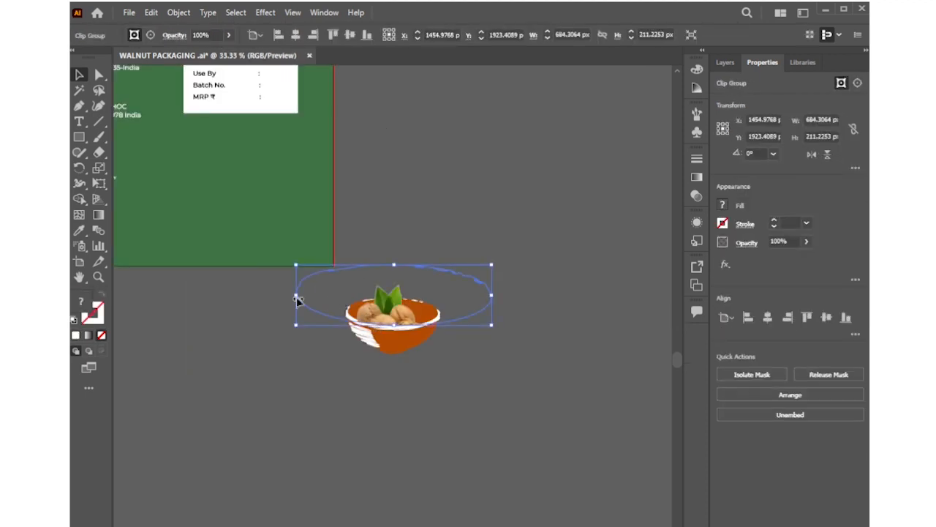
click(667, 413)
click(129, 12)
click(233, 223)
drag(631, 173, 632, 267)
double_click(288, 234)
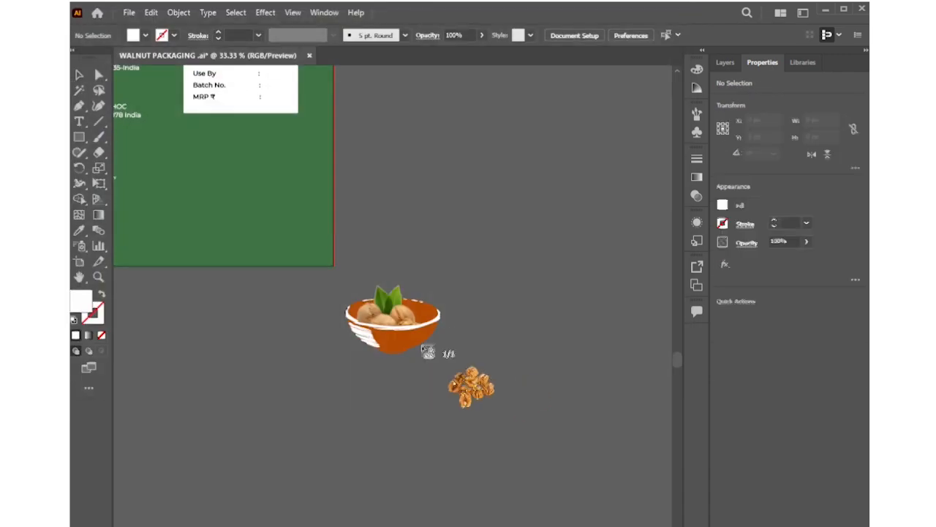
click(428, 352)
Nudge the bowl down and left, and move the walnut kernels image onto its right rim.
drag(526, 300, 418, 284)
click(421, 292)
click(414, 307)
click(372, 328)
click(406, 296)
click(380, 351)
mouse_move(369, 322)
mouse_down()
mouse_move(391, 273)
mouse_move(366, 319)
mouse_up()
click(468, 314)
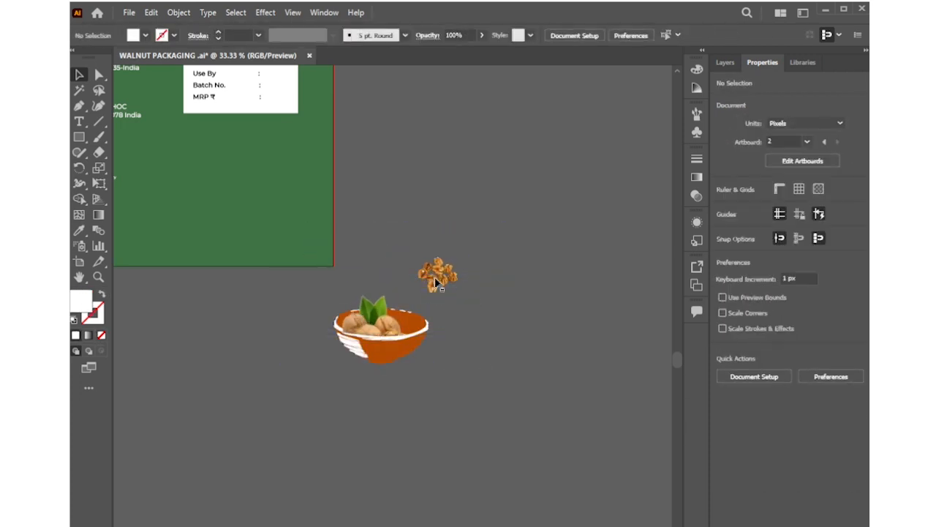
drag(441, 286, 408, 327)
Enlarge and tilt the walnut kernels image, and pull both it and the leafy whole walnuts out beside the bowl.
click(409, 318)
double_click(406, 306)
click(409, 310)
double_click(428, 318)
drag(415, 317, 492, 292)
click(410, 318)
key(ctrl+shift+a)
drag(400, 327, 474, 357)
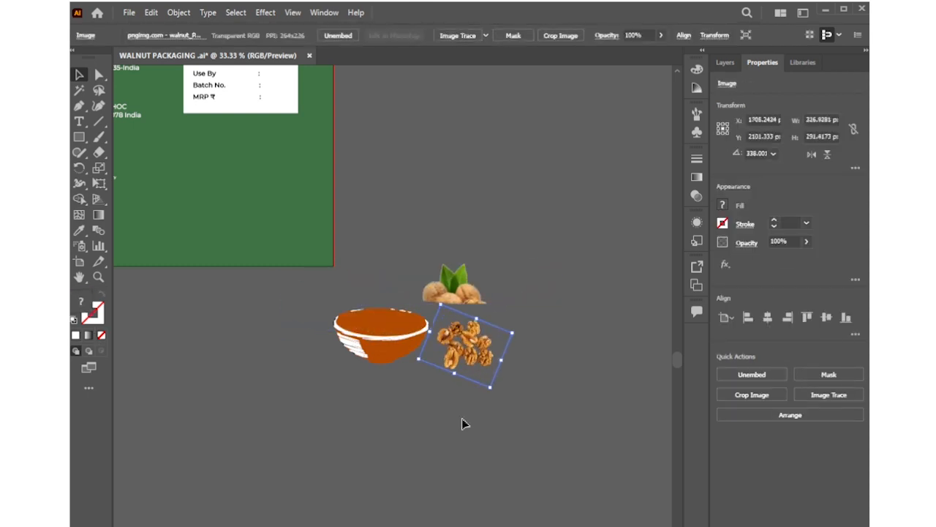
Put the leafy walnuts back into the bowl with the tilted kernels image behind them on the right.
drag(469, 295, 393, 325)
drag(466, 343, 411, 312)
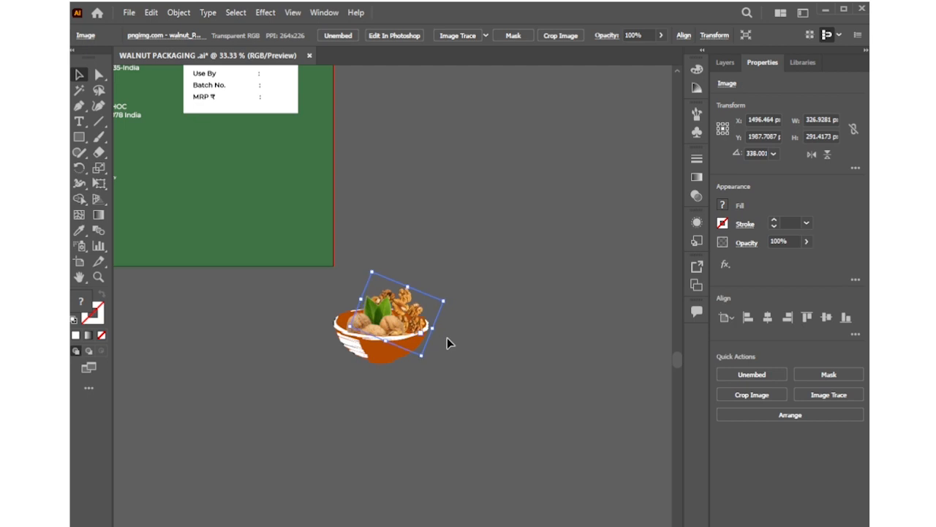
click(464, 351)
click(411, 316)
click(414, 319)
Group the bowl with its walnuts and kernels, scale it to about 662 px wide and place it below the product details box.
drag(431, 327, 366, 293)
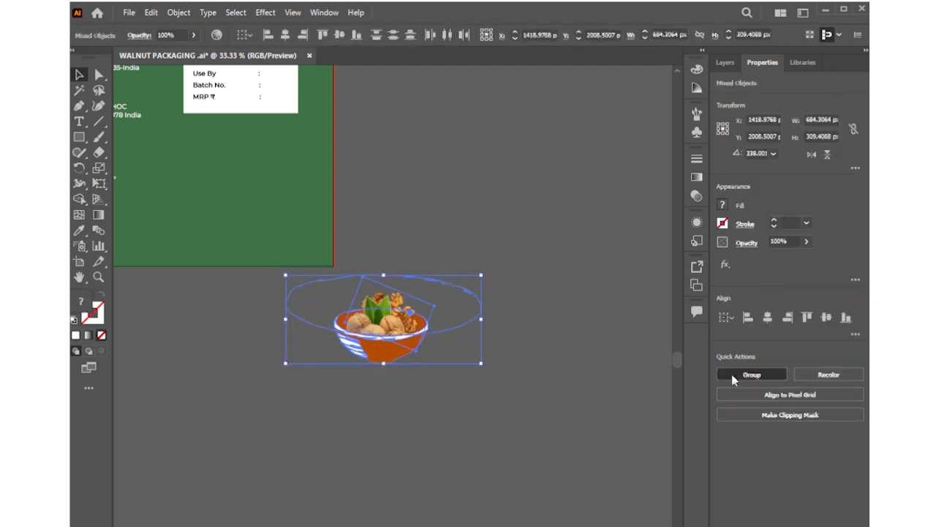
click(735, 377)
click(608, 401)
scroll(682, 368, left, 3)
scroll(681, 368, up, 3)
drag(534, 512, 387, 370)
drag(398, 409, 397, 432)
drag(401, 415, 401, 387)
drag(405, 431, 405, 407)
drag(399, 380, 400, 392)
Add a Multiply drop shadow to the bowl group with X offset 23 px, Y offset 37 px and blur 5 px, and lower its opacity.
click(272, 12)
mouse_move(239, 12)
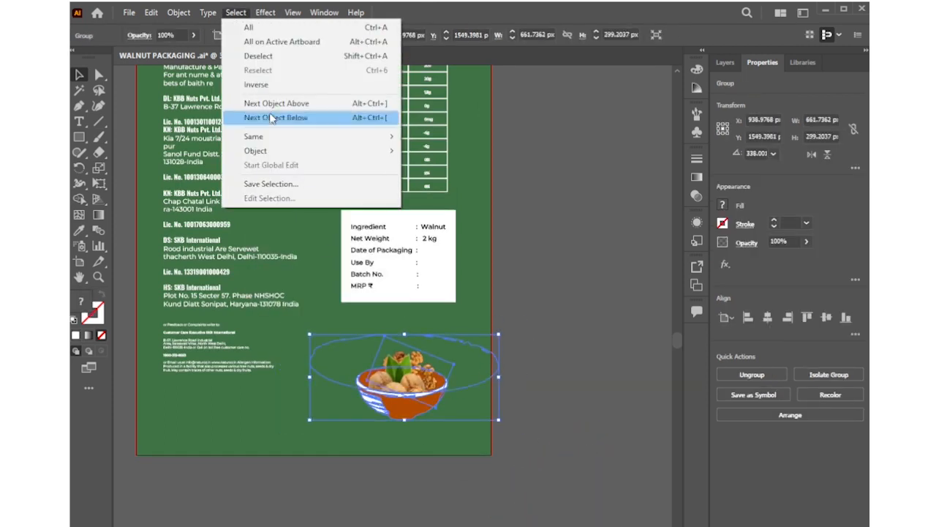
mouse_move(307, 158)
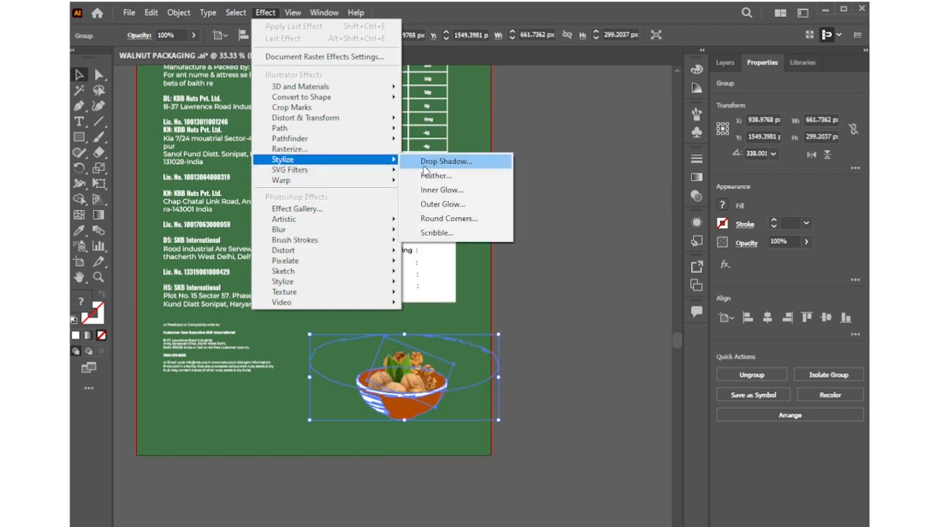
click(432, 162)
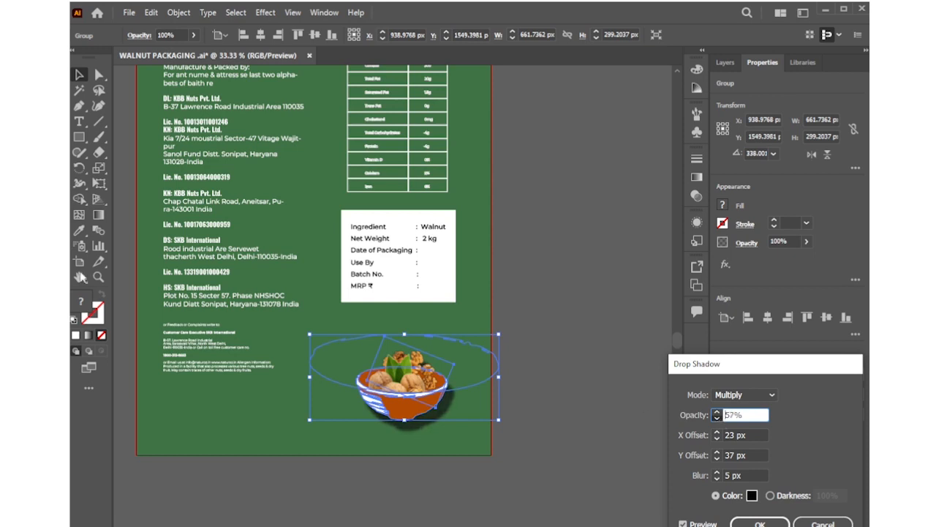
click(716, 418)
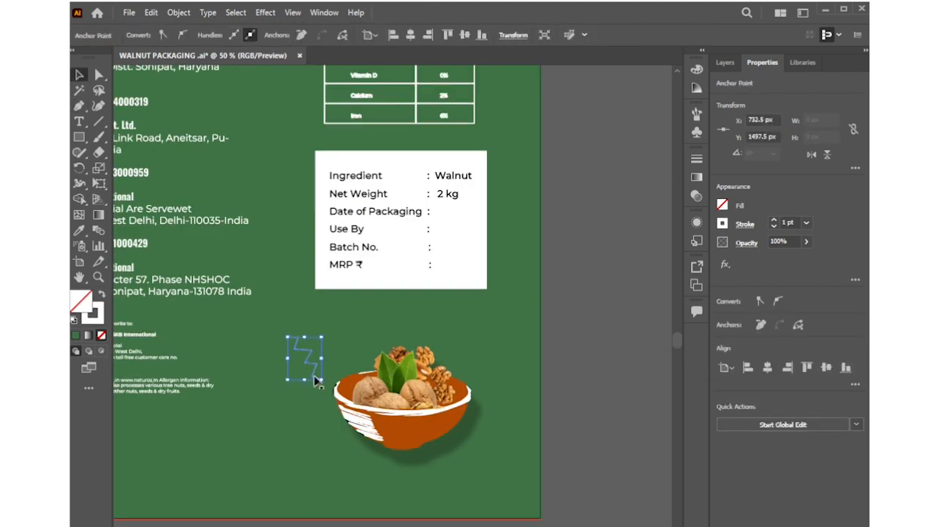
Thicken the white zigzag line to 2 pt and add a second, rotated zigzag above the bowl's left side.
key(v)
click(265, 313)
drag(305, 362, 306, 354)
click(218, 31)
click(218, 31)
click(218, 31)
click(265, 313)
click(312, 355)
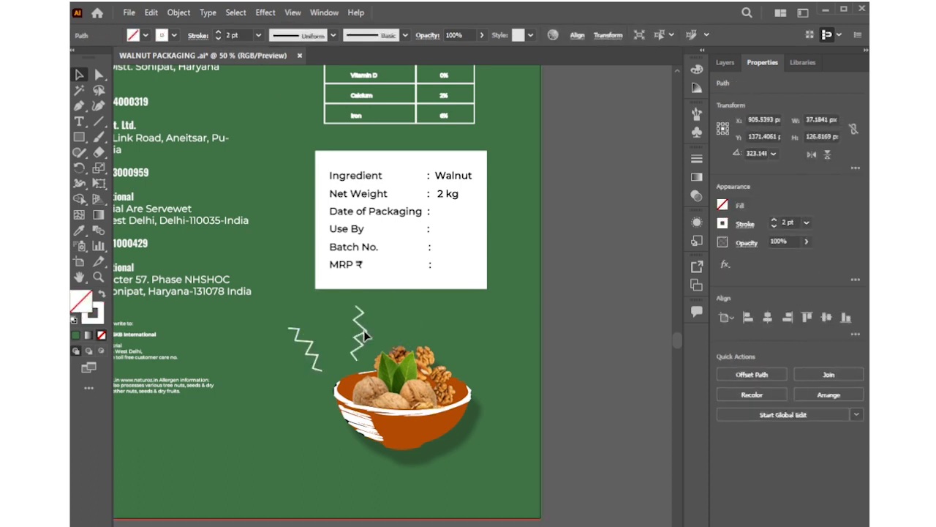
Lower the bowl slightly and add a smaller third zigzag above its right side.
drag(397, 372, 390, 398)
drag(365, 335, 423, 348)
click(519, 288)
key(F7)
click(612, 401)
click(366, 363)
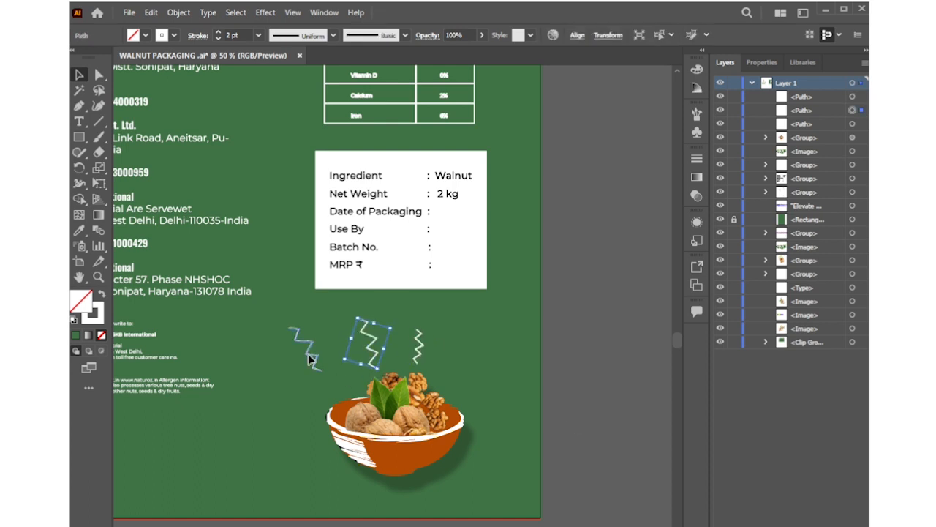
Duplicate the small zigzag and tilt the copy beside the bowl's right rim, moving the leftmost zigzag closer to the bowl.
click(459, 349)
alt+drag(419, 345, 393, 323)
click(405, 322)
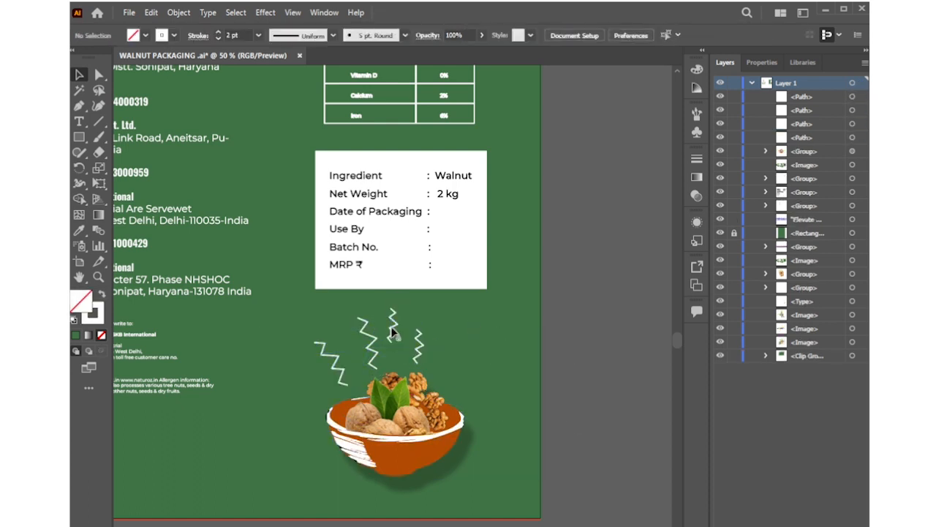
drag(452, 360, 472, 390)
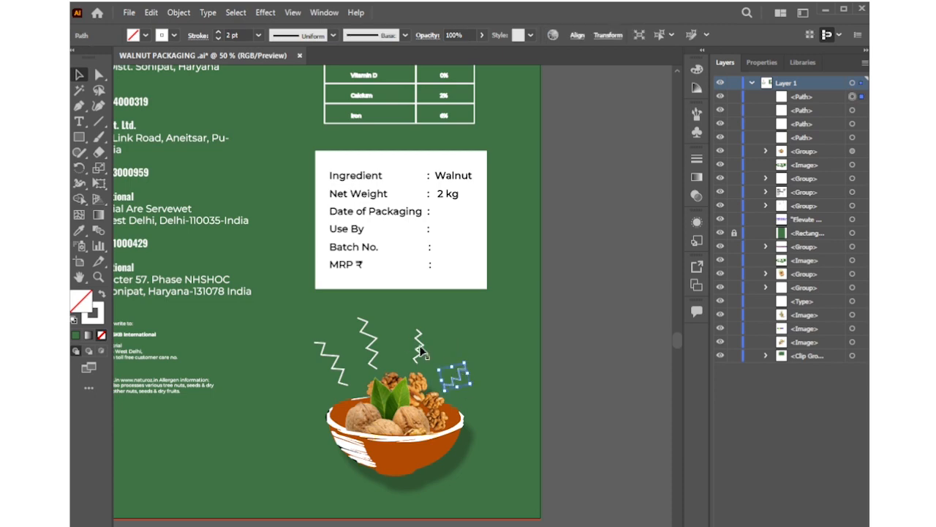
Shorten the two zigzags above the bowl's left side and bring them closer to the walnuts.
click(368, 333)
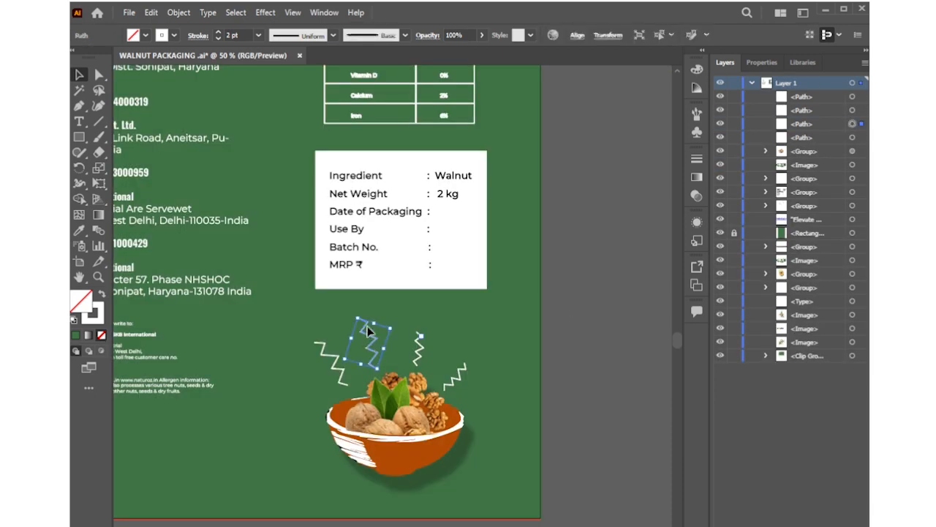
double_click(349, 353)
key(Escape)
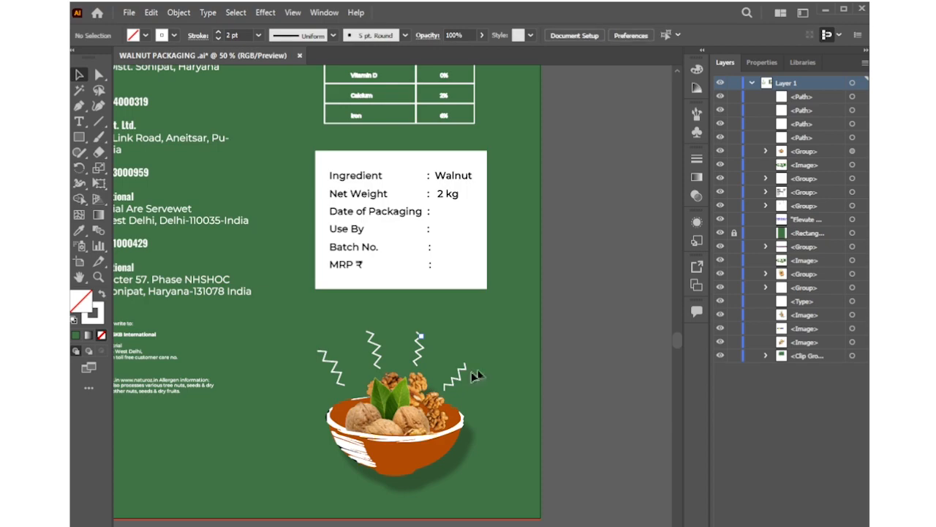